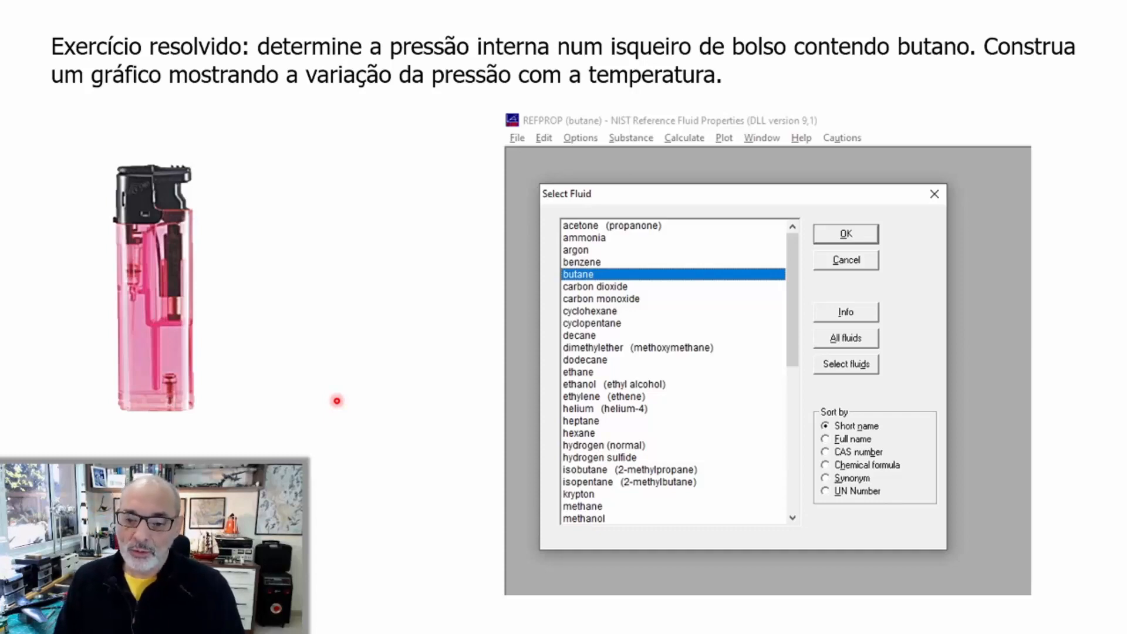
Switch from the presentation to the blank Excel workbook Pasta1
key("alt+Tab")
key("alt+Tab")
key("alt+Tab")
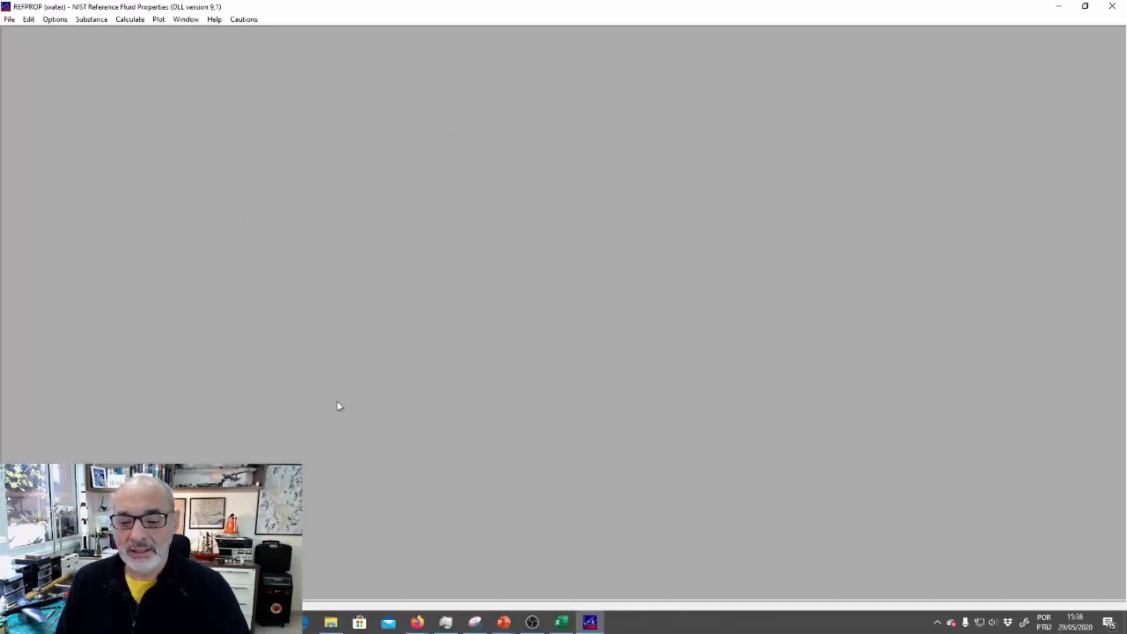
left_click(561, 622)
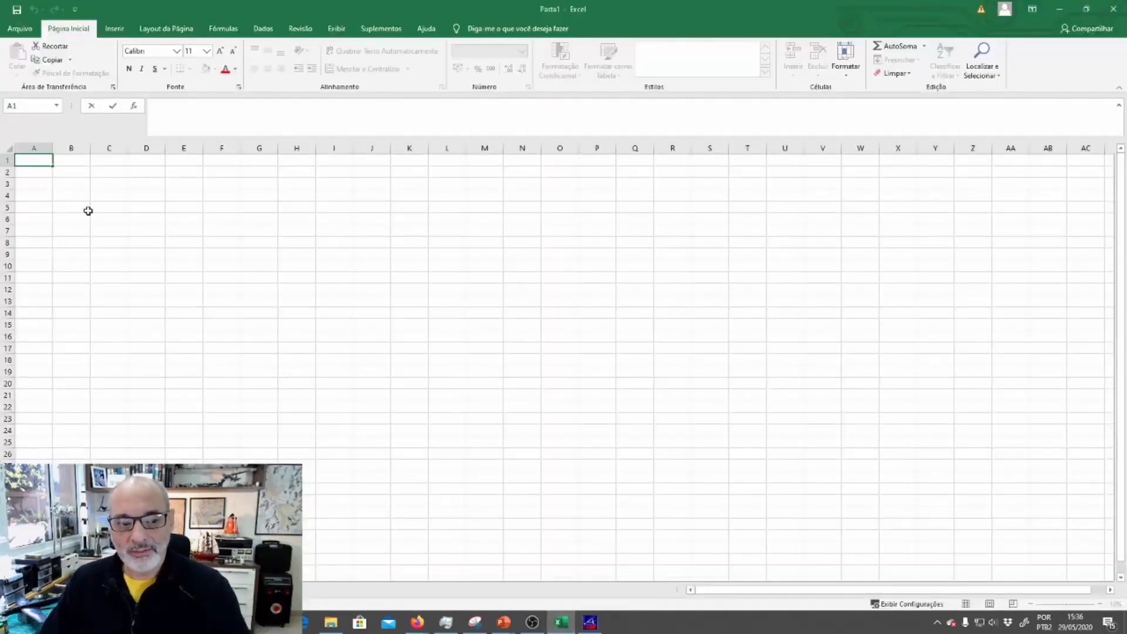
Enter the formula =density("air";"PT";"C";1;100) in cell C3 and reselect the cell to show its formula
left_click(98, 182)
scroll(99, 183, "up", 5)
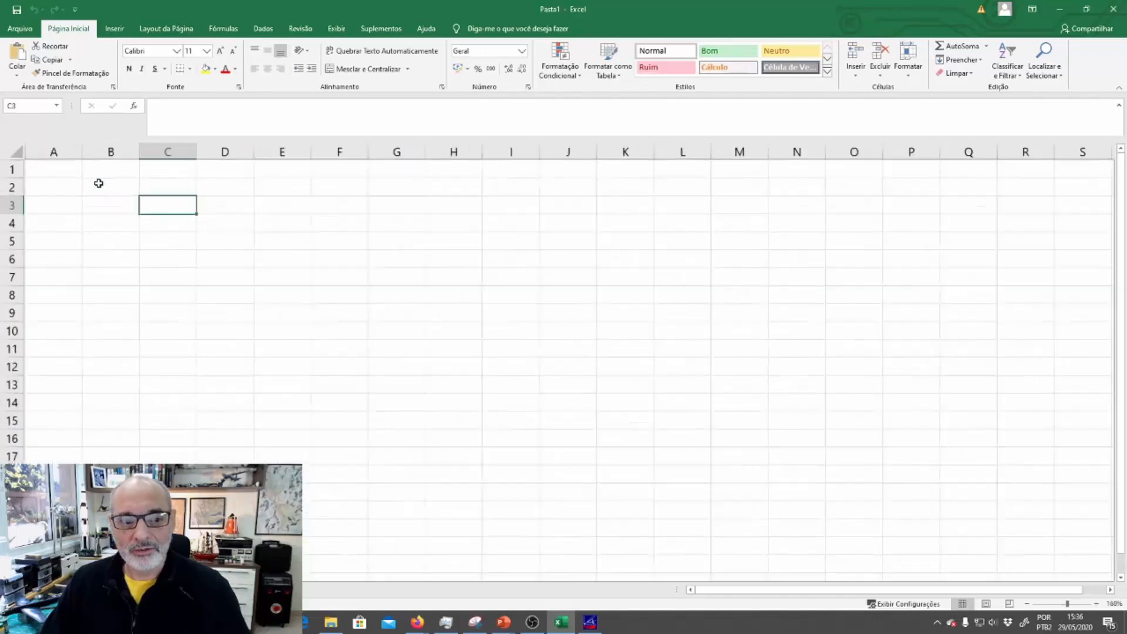
scroll(99, 183, "up", 6)
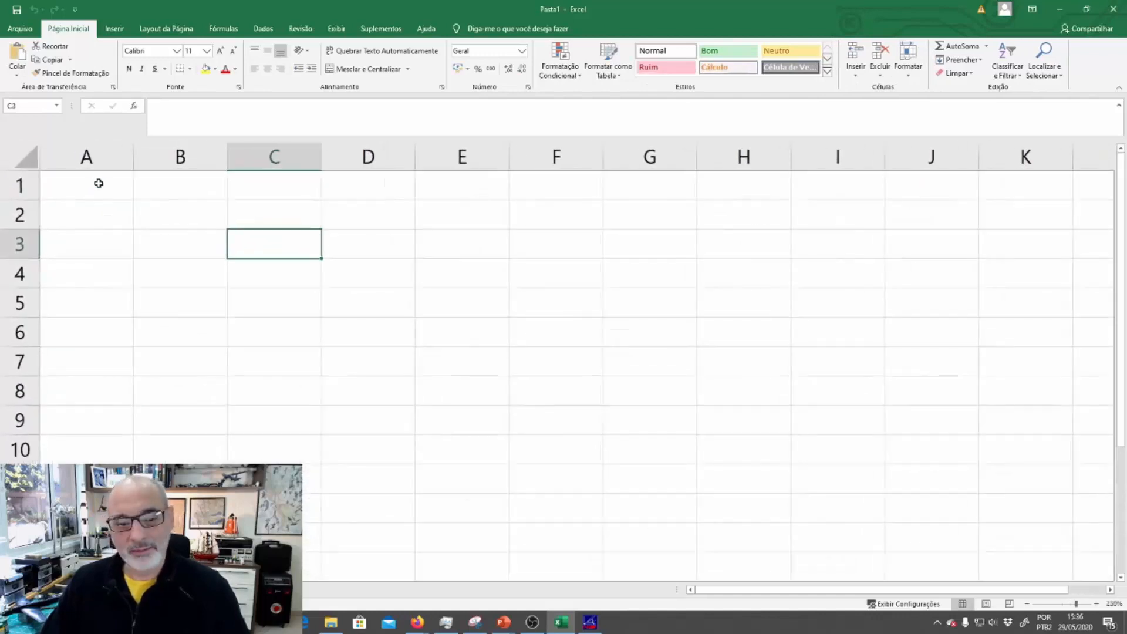
type("=")
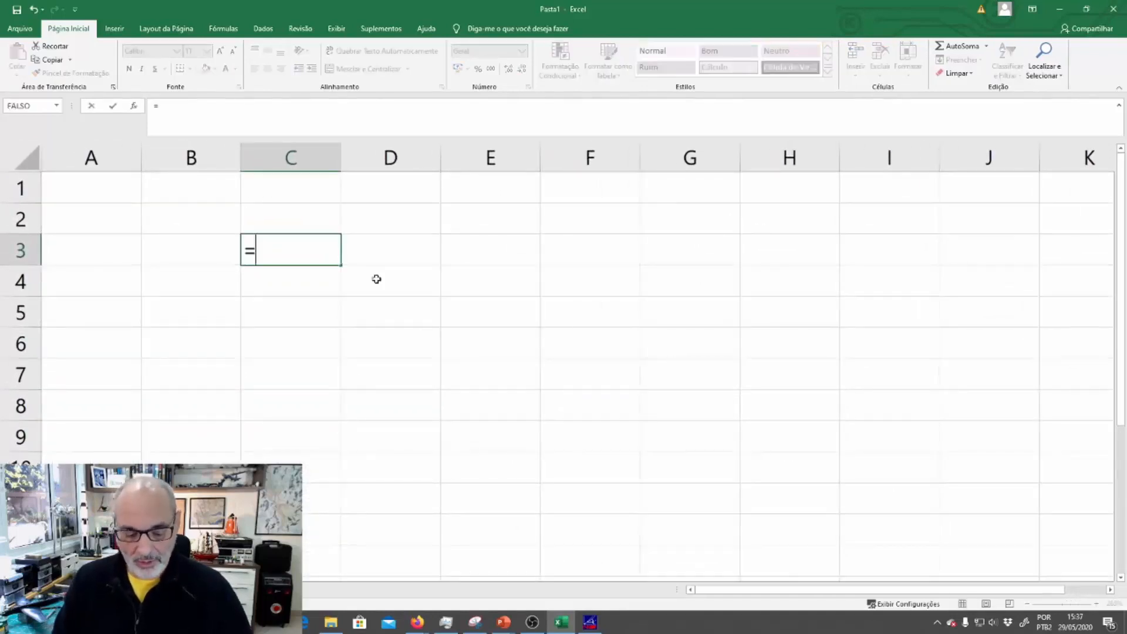
type("density")
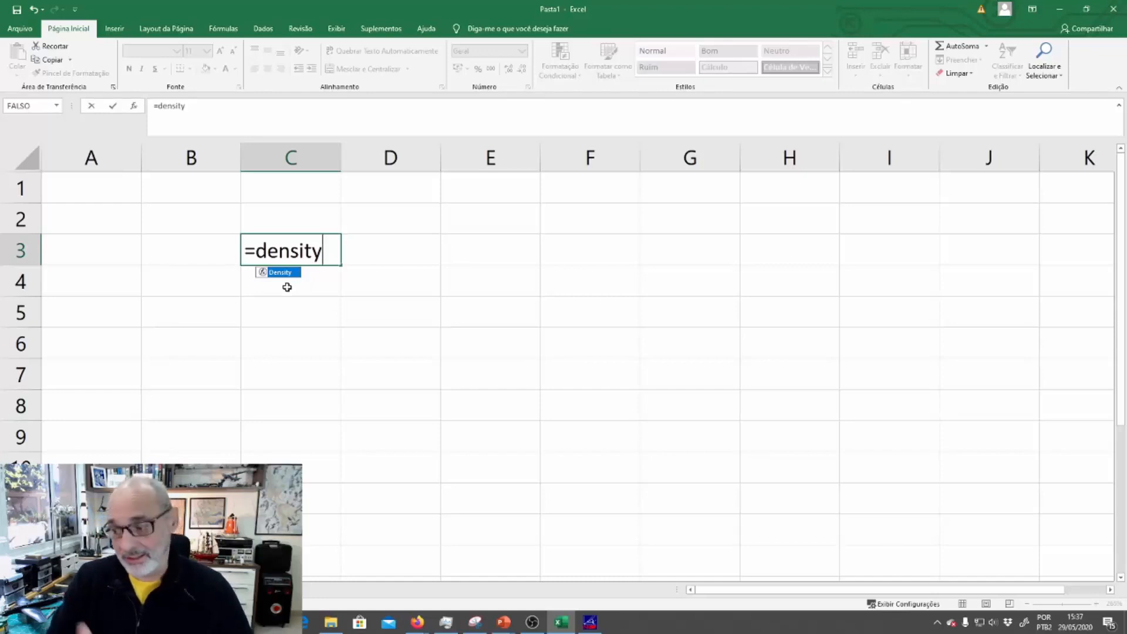
type("(\"")
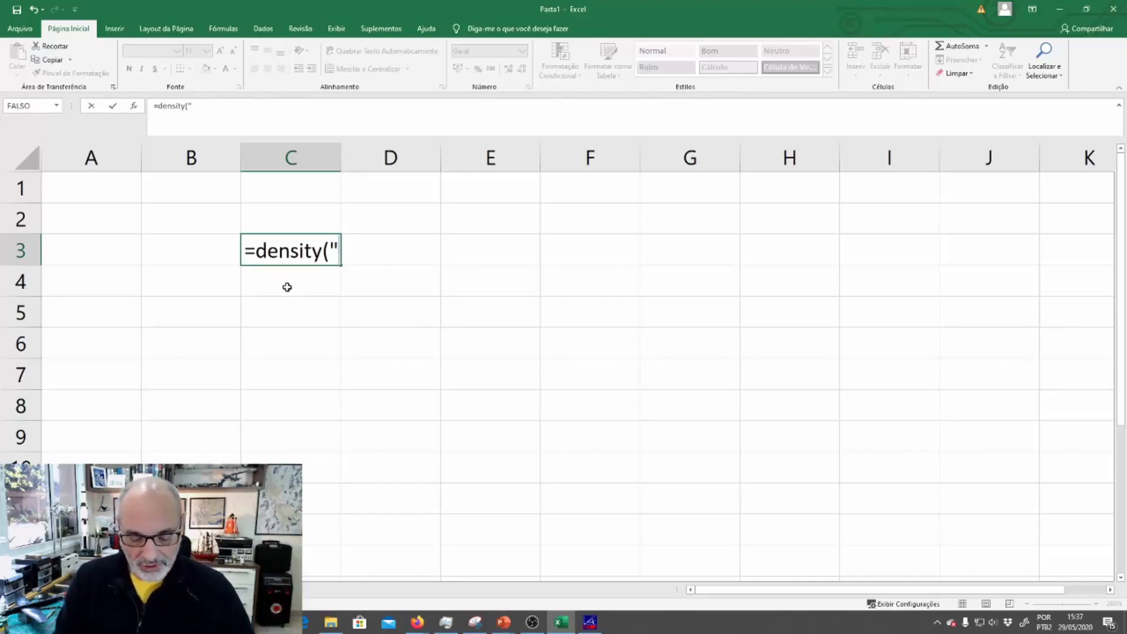
type("air\"")
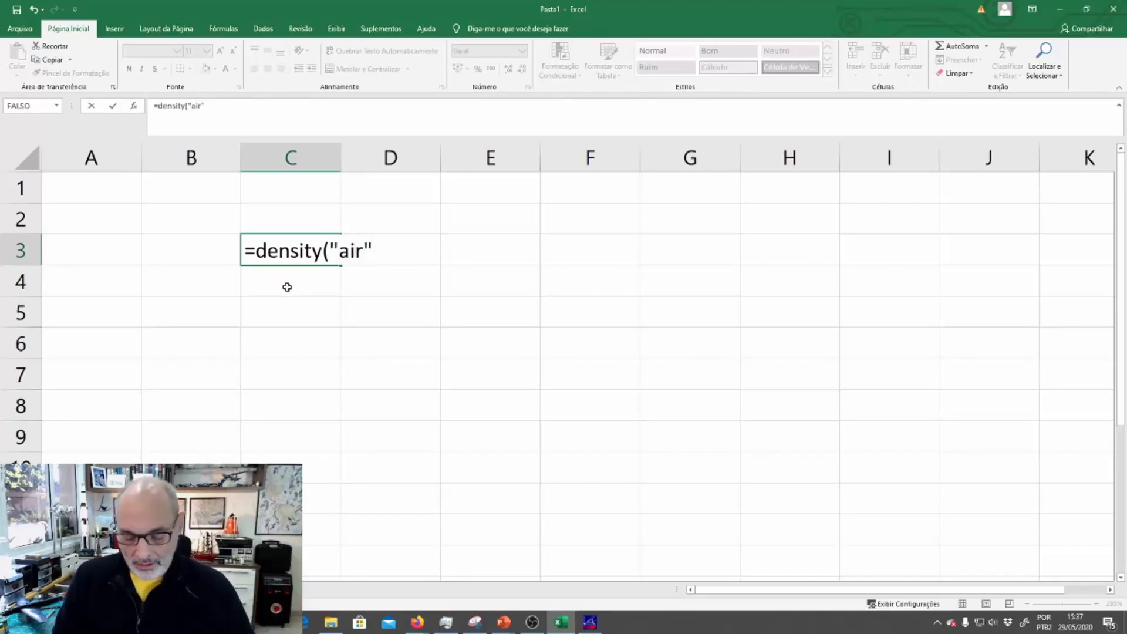
type(";\"")
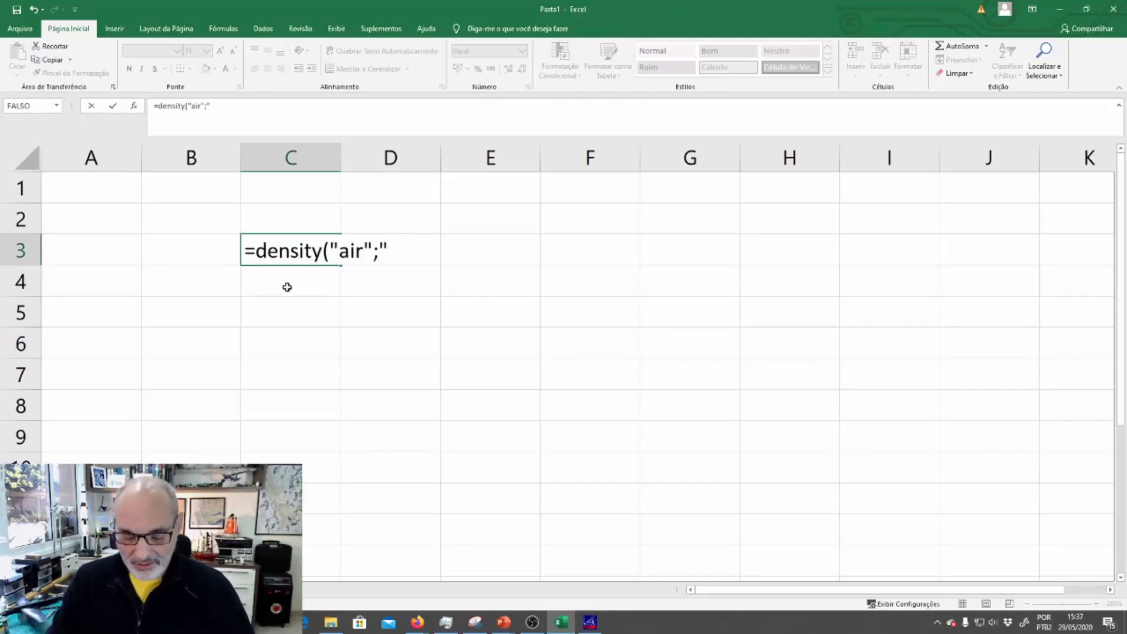
type("PT\"")
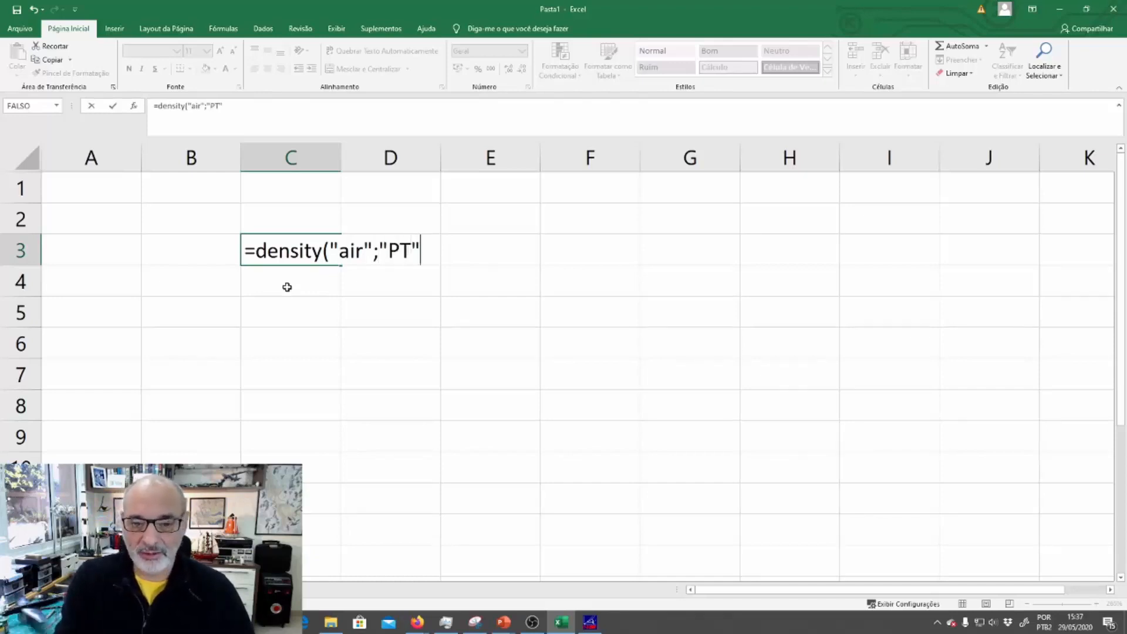
type(";\"")
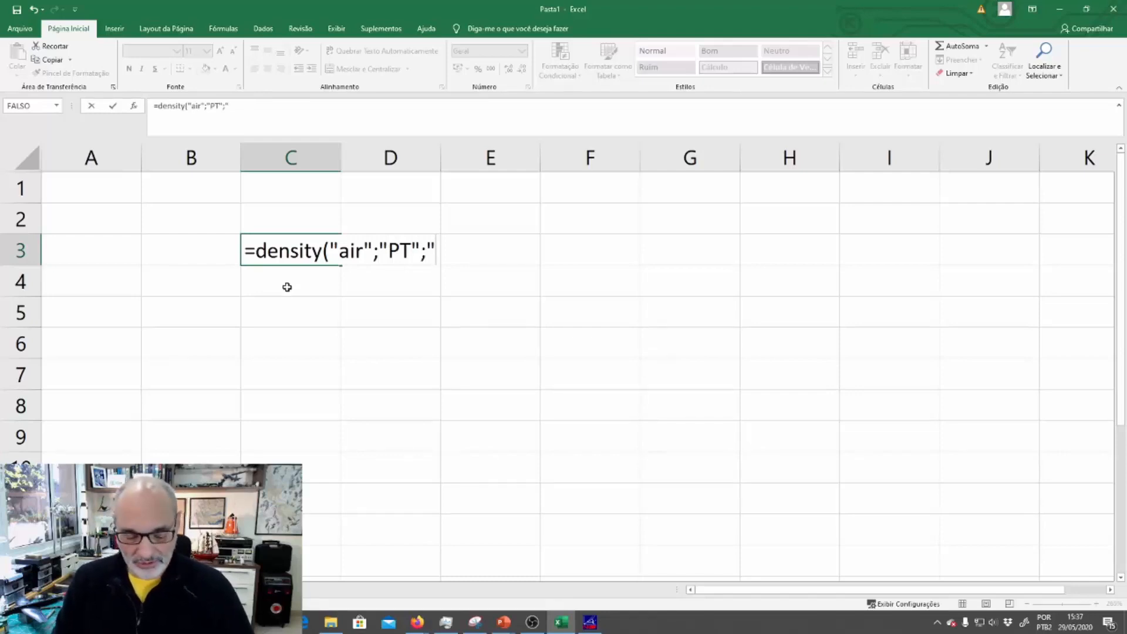
type("C\";")
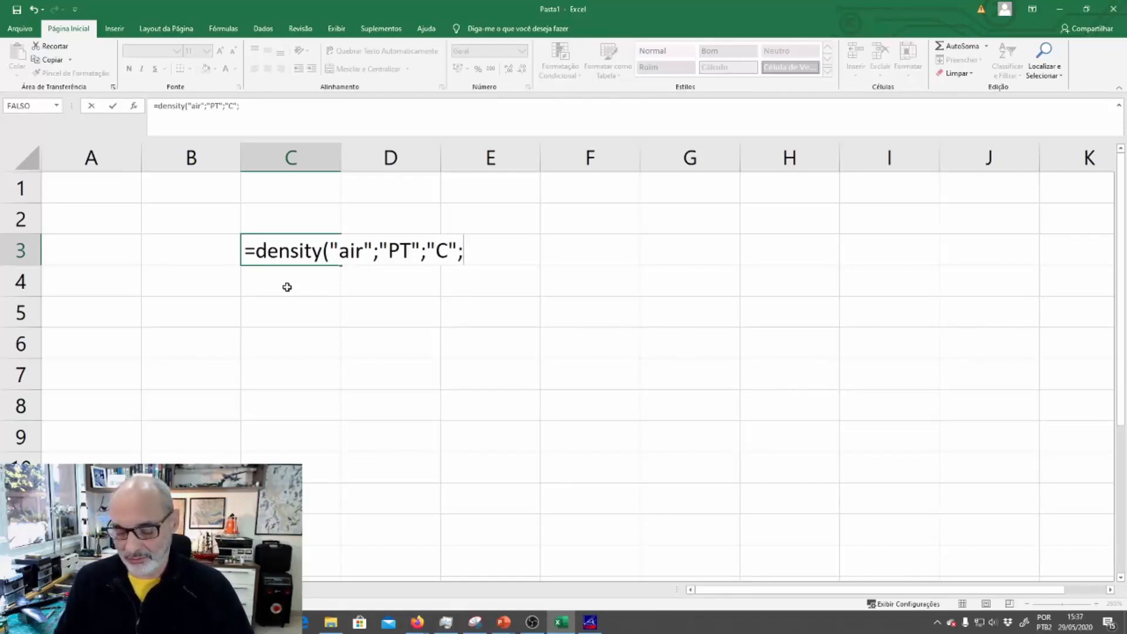
type("1;")
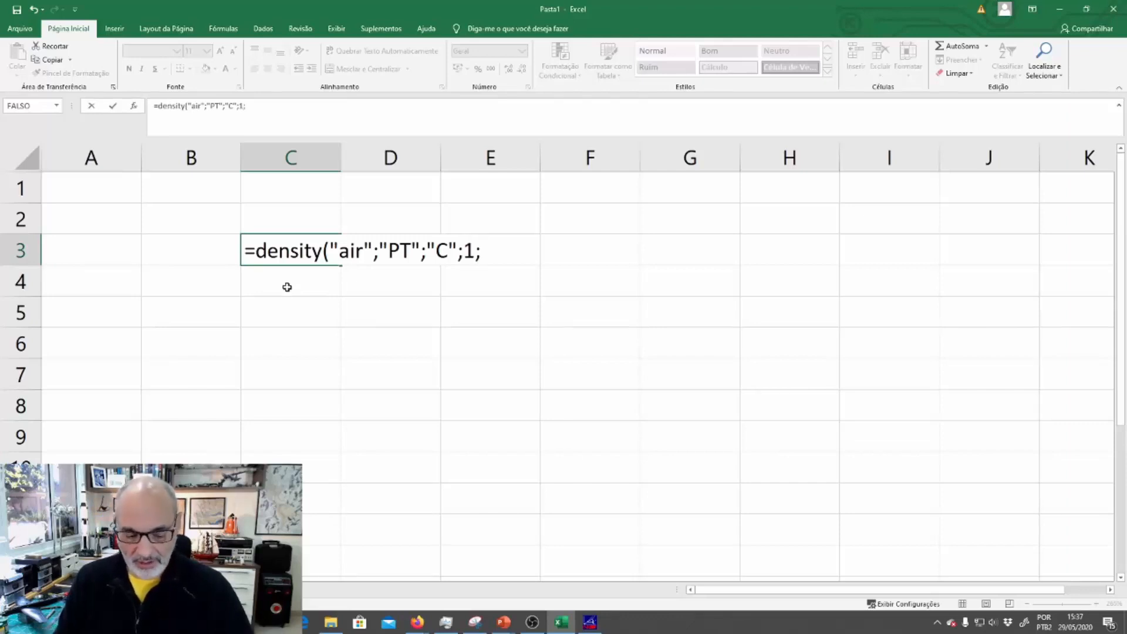
type("100)")
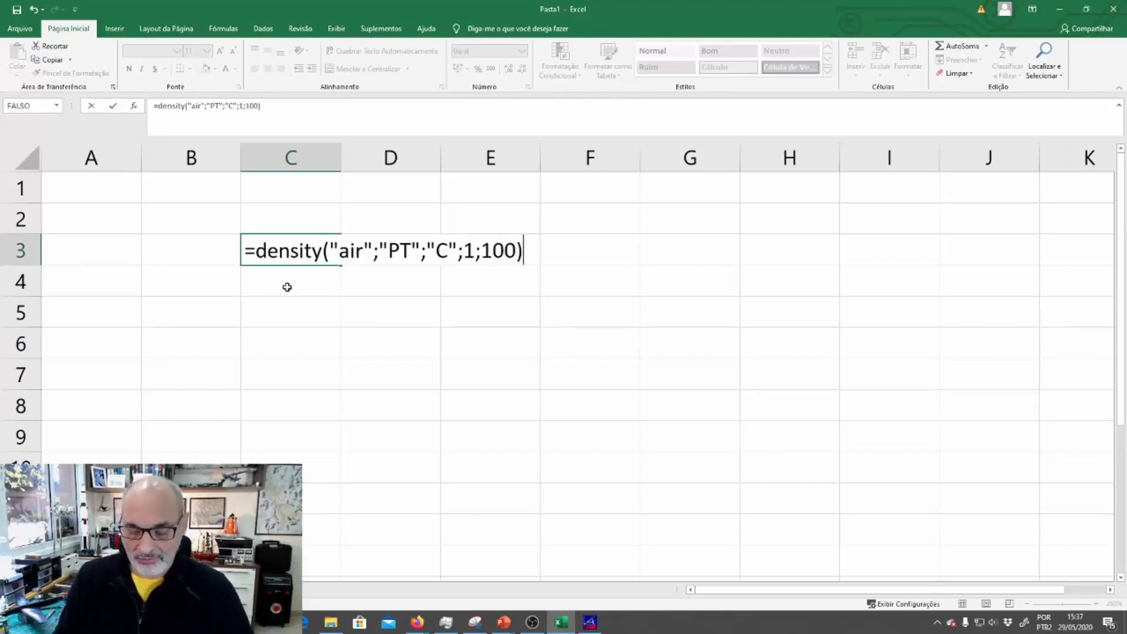
key("Return")
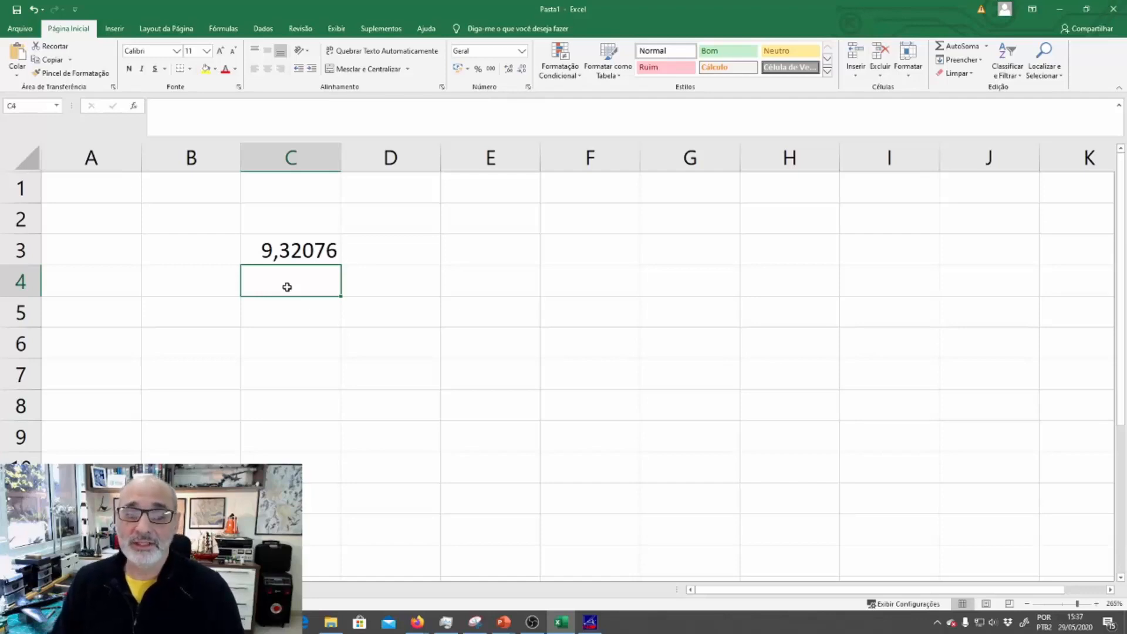
left_click(294, 251)
scroll(299, 252, "down", 1)
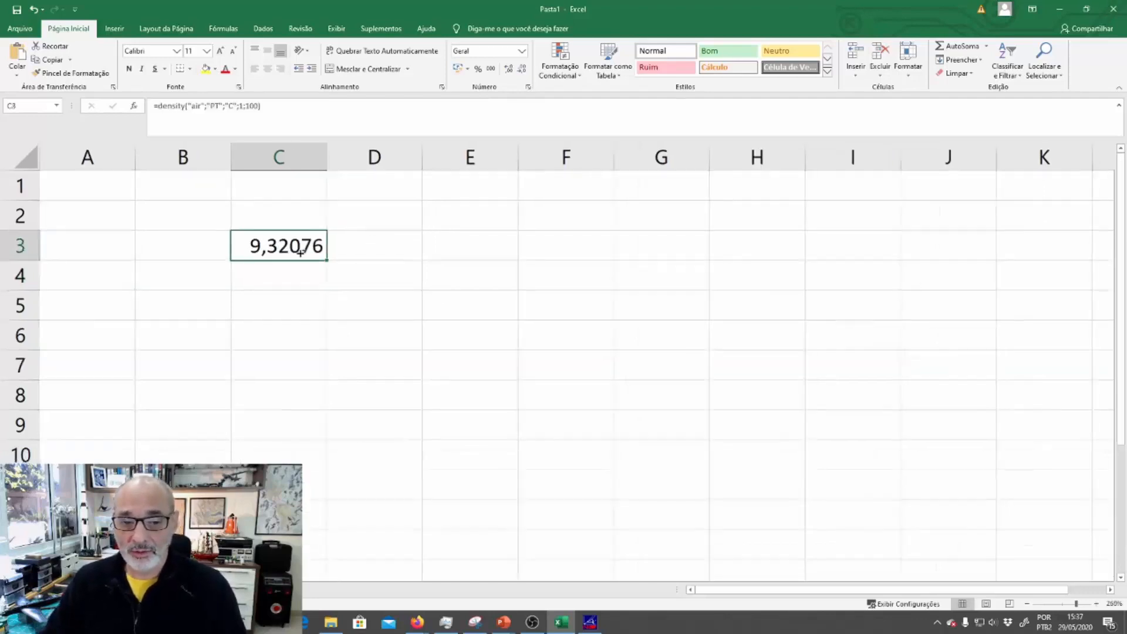
scroll(300, 253, "down", 4)
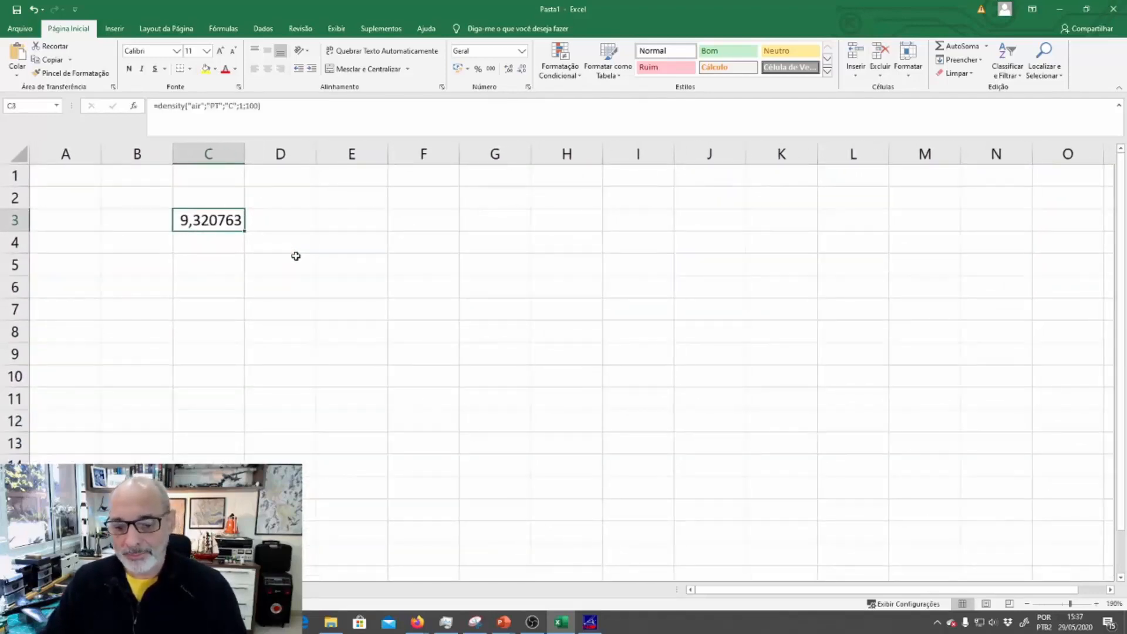
Switch to Firefox, search Google for "mini refprop" and open the mini-REFPROP page from NIST TRC
left_click(417, 622)
left_click(371, 577)
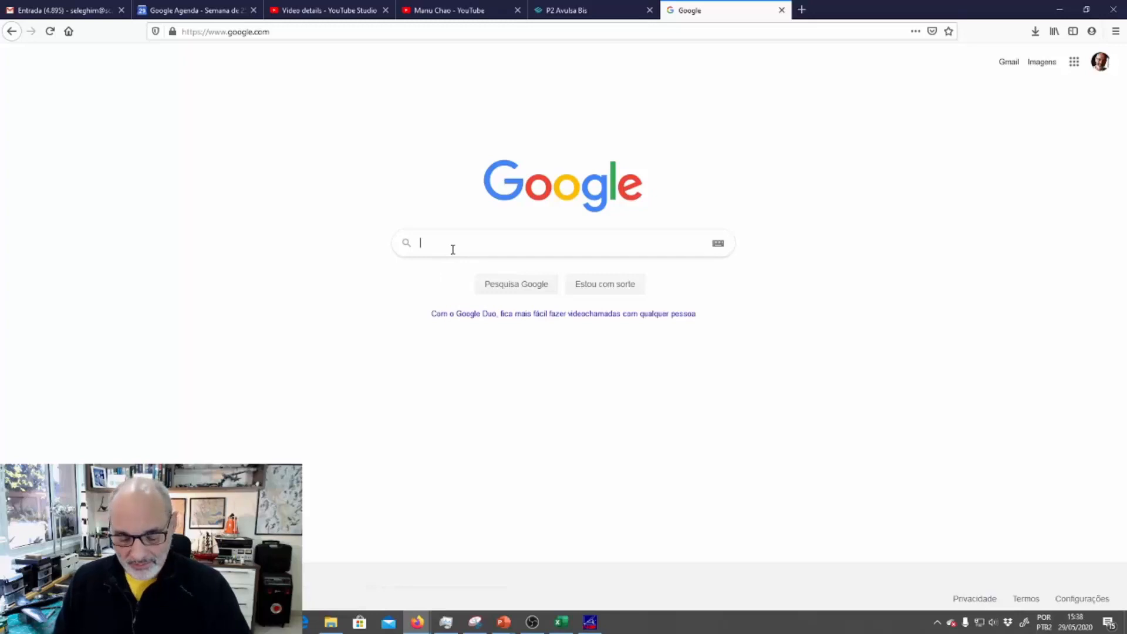
type("mini")
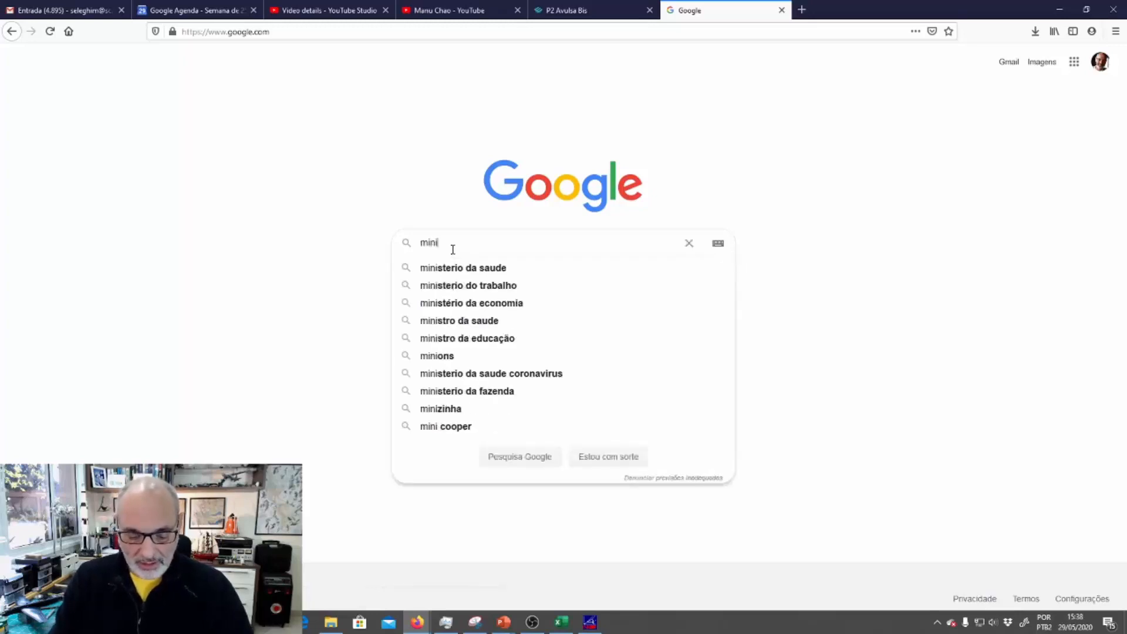
type(" refprop")
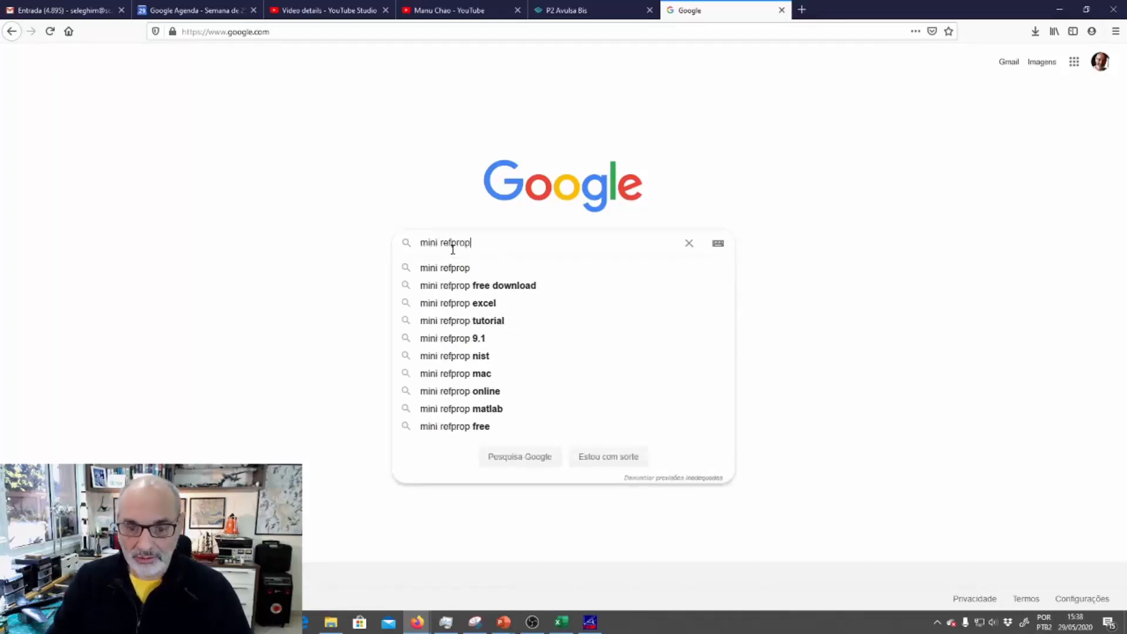
key("Return")
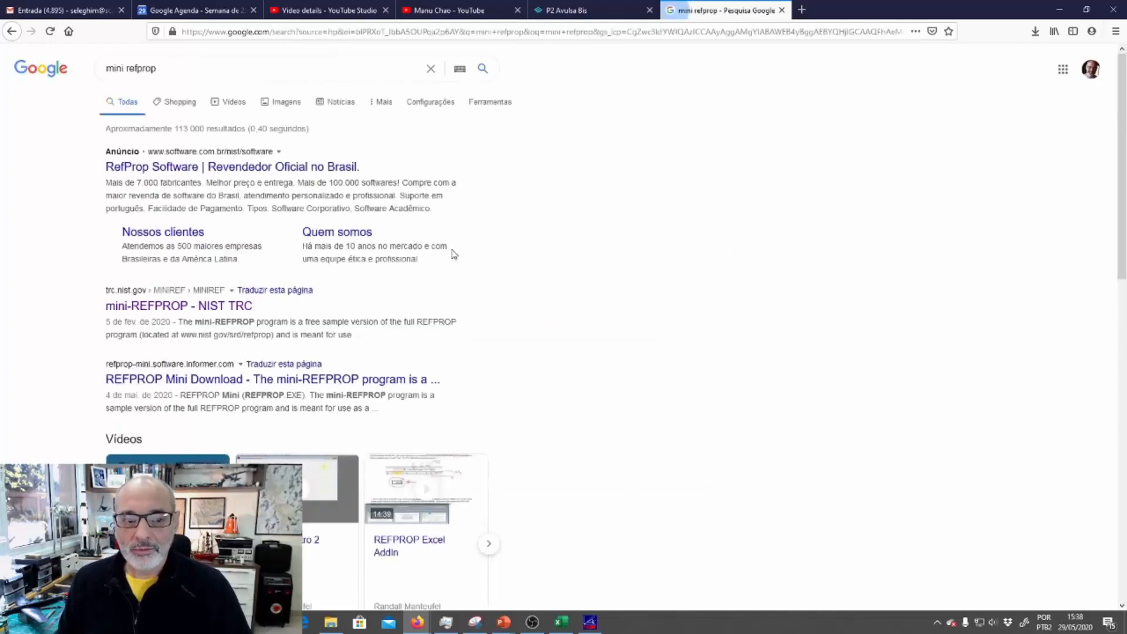
left_click(169, 310)
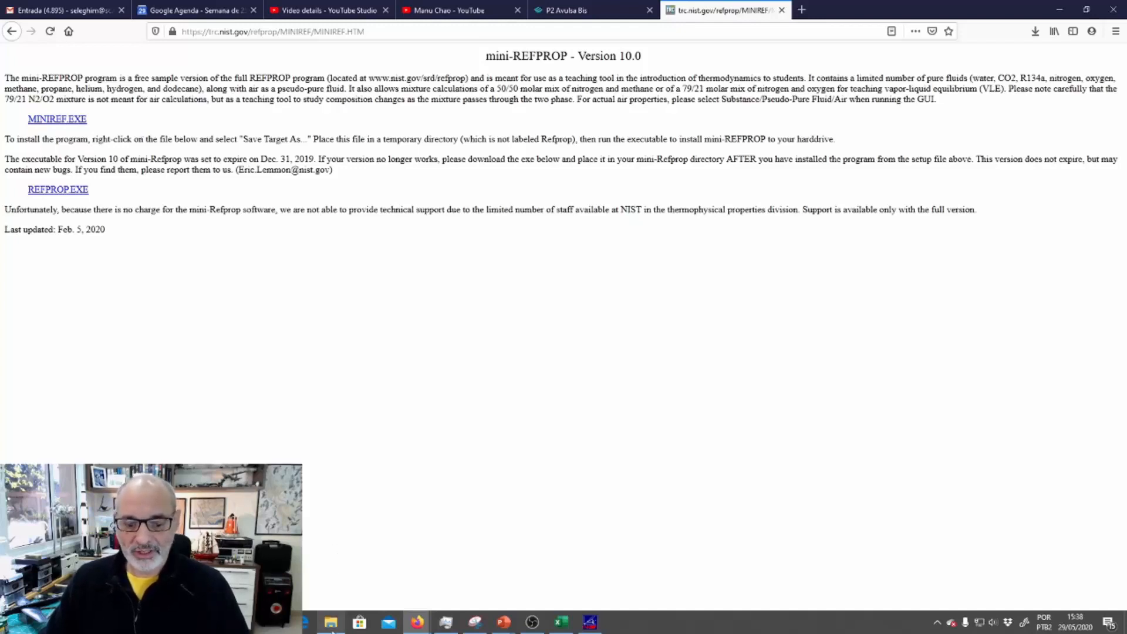
Switch to File Explorer, open the REFPROP folder under Arquivos de Programas (x86) on C:, and sort its contents by type
mouse_move(331, 627)
left_click(347, 561)
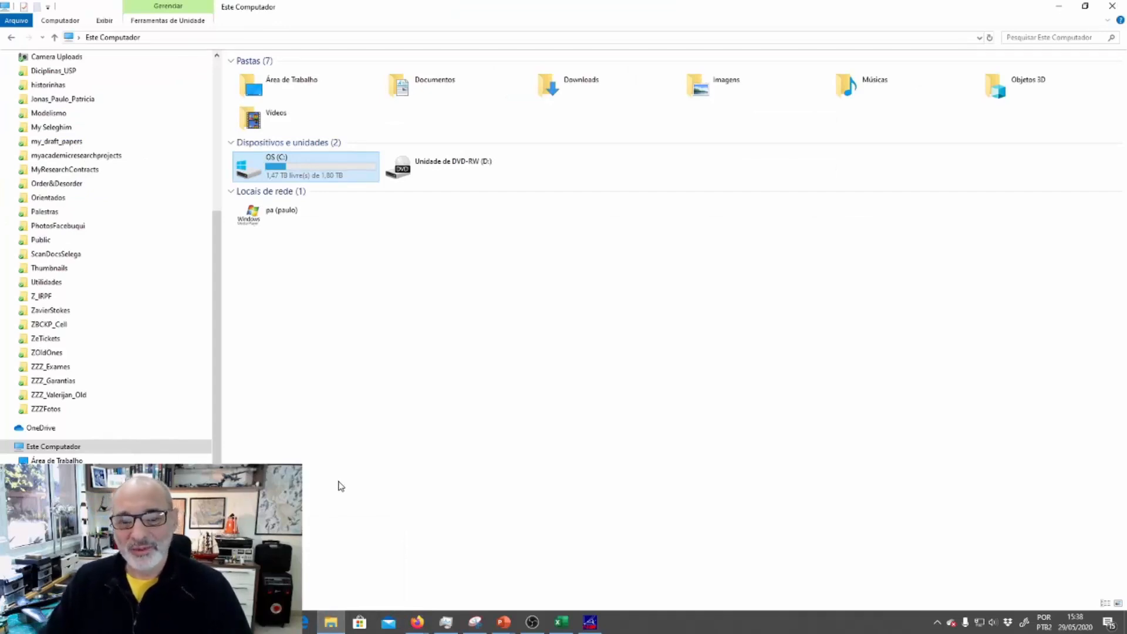
double_click(324, 174)
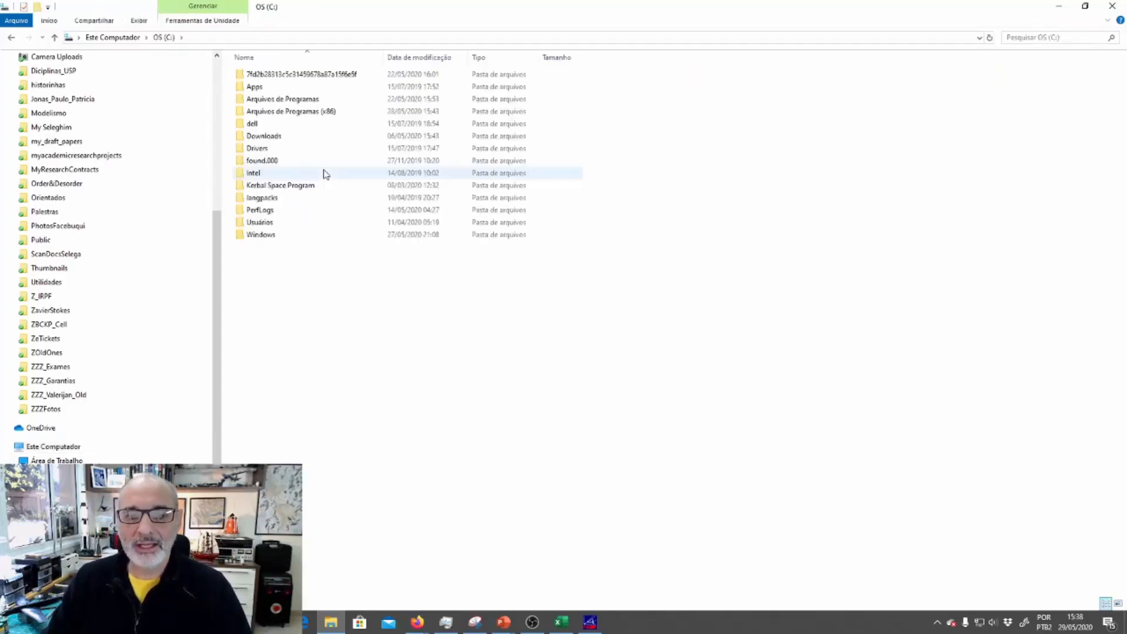
double_click(327, 112)
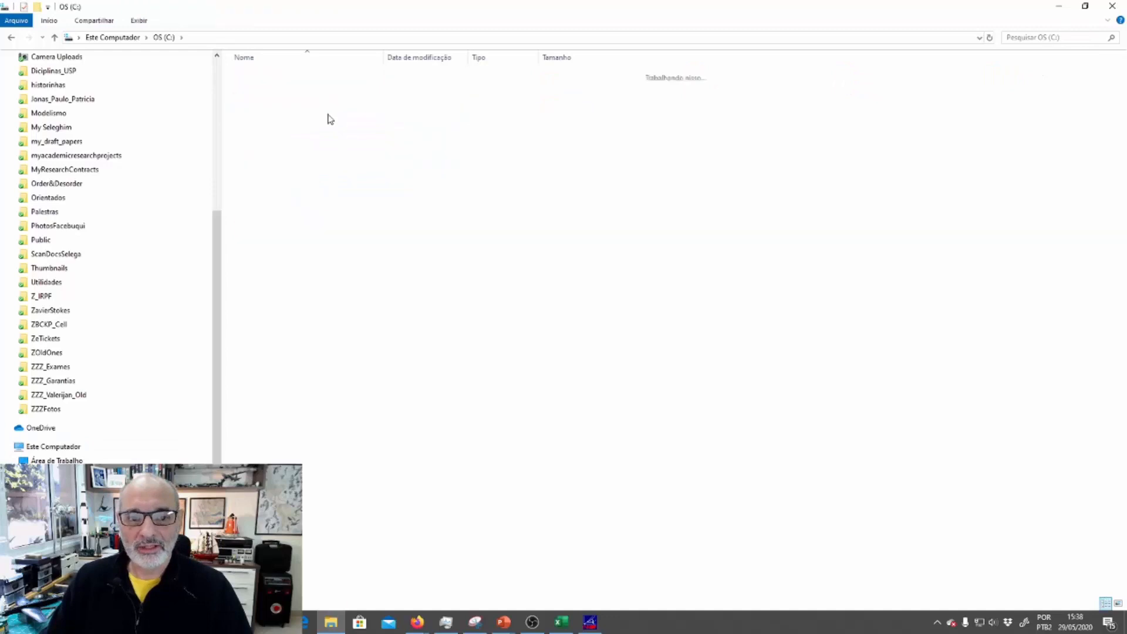
double_click(281, 360)
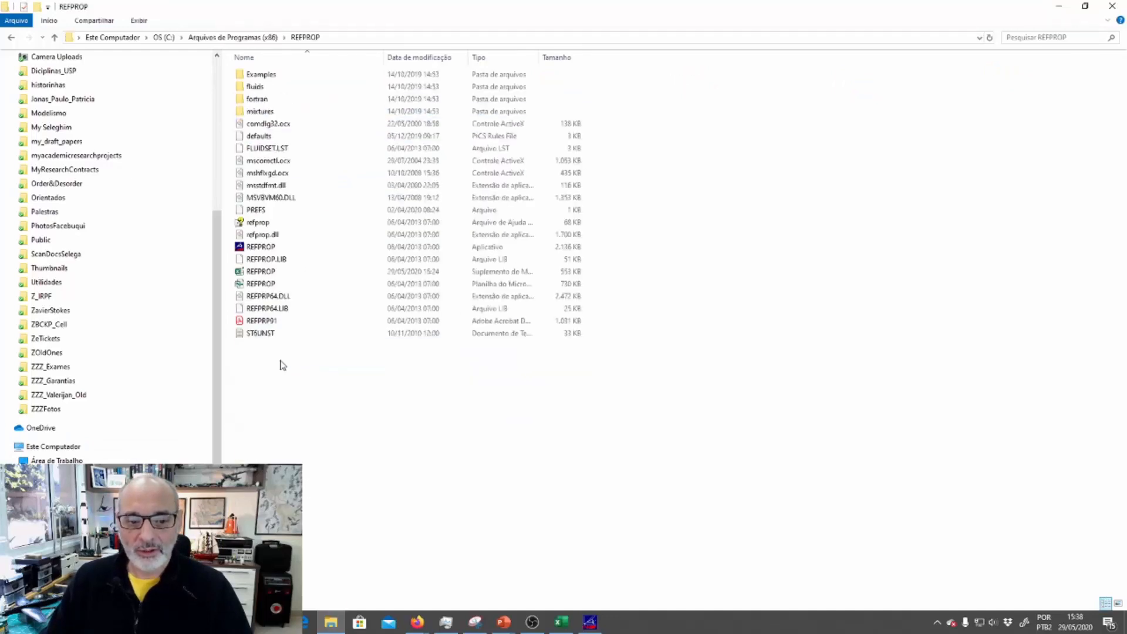
left_click(506, 57)
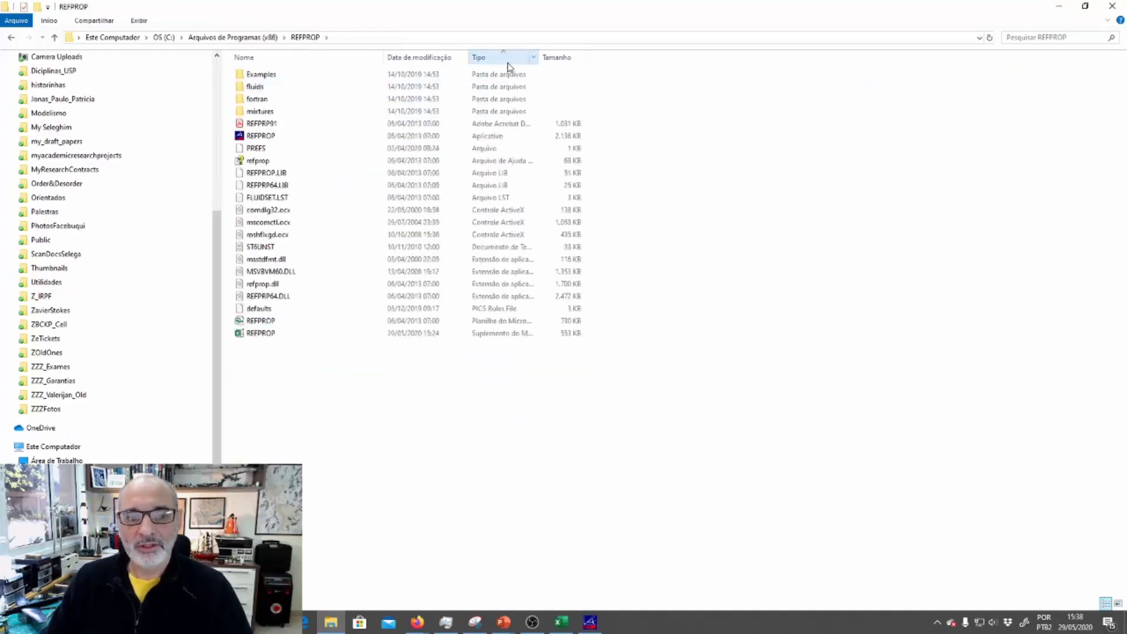
Examine the REFPROP folder's Excel spreadsheet, Excel add-in, application file and fortran folder, briefly checking the open REFPROP window
left_click(270, 321)
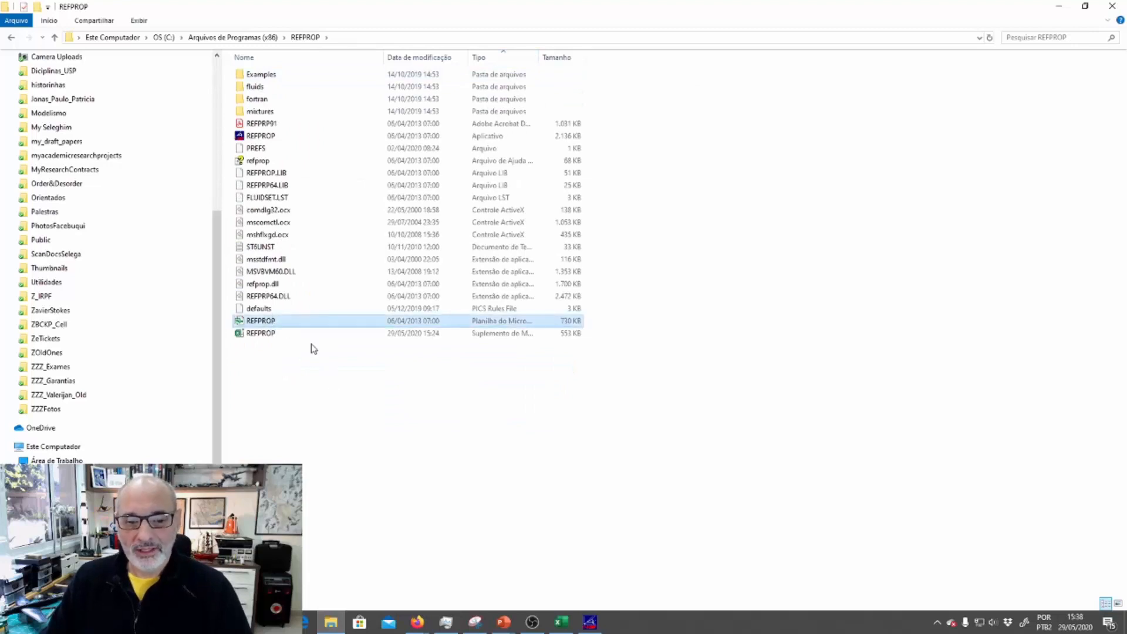
left_click(413, 334, "shift")
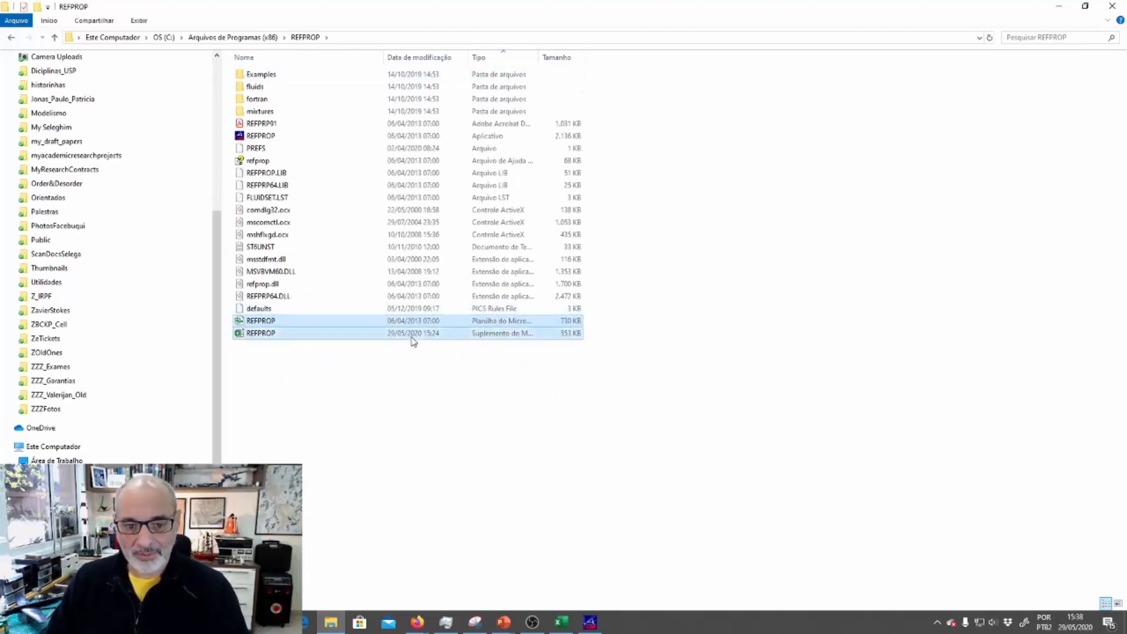
left_click(368, 426)
left_click(284, 322)
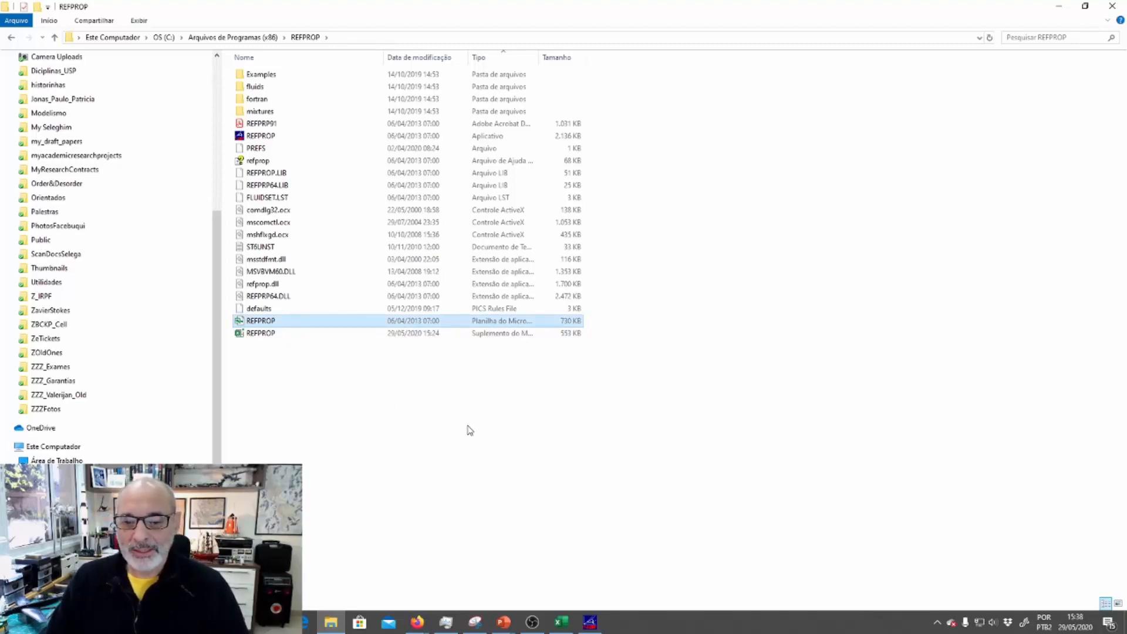
left_click(273, 334)
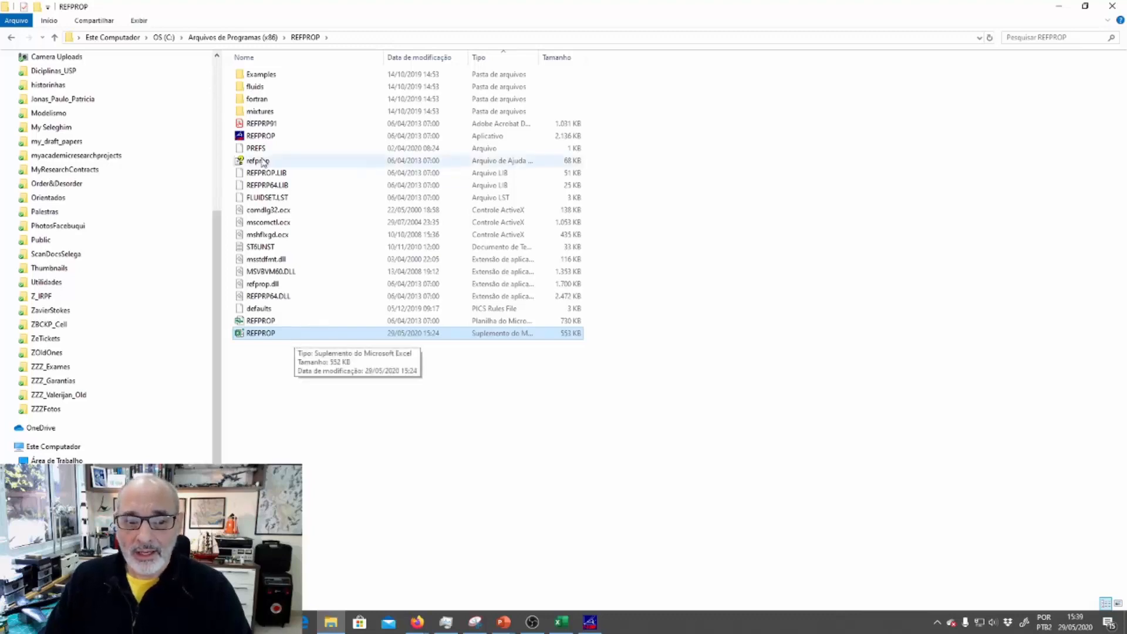
left_click(262, 136)
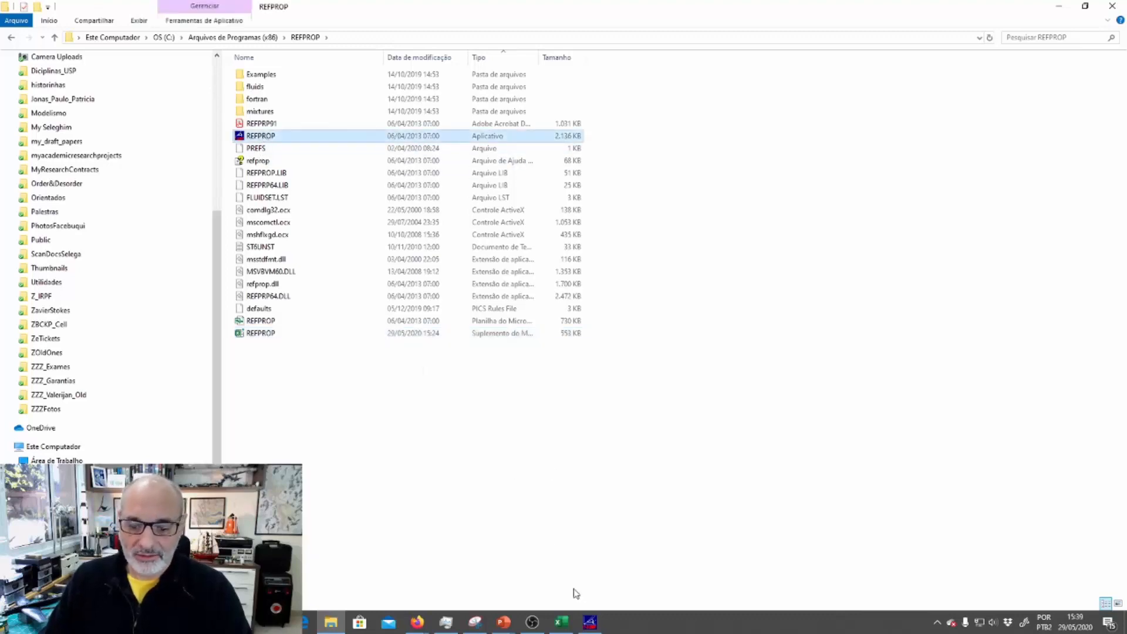
left_click(591, 624)
left_click(1060, 8)
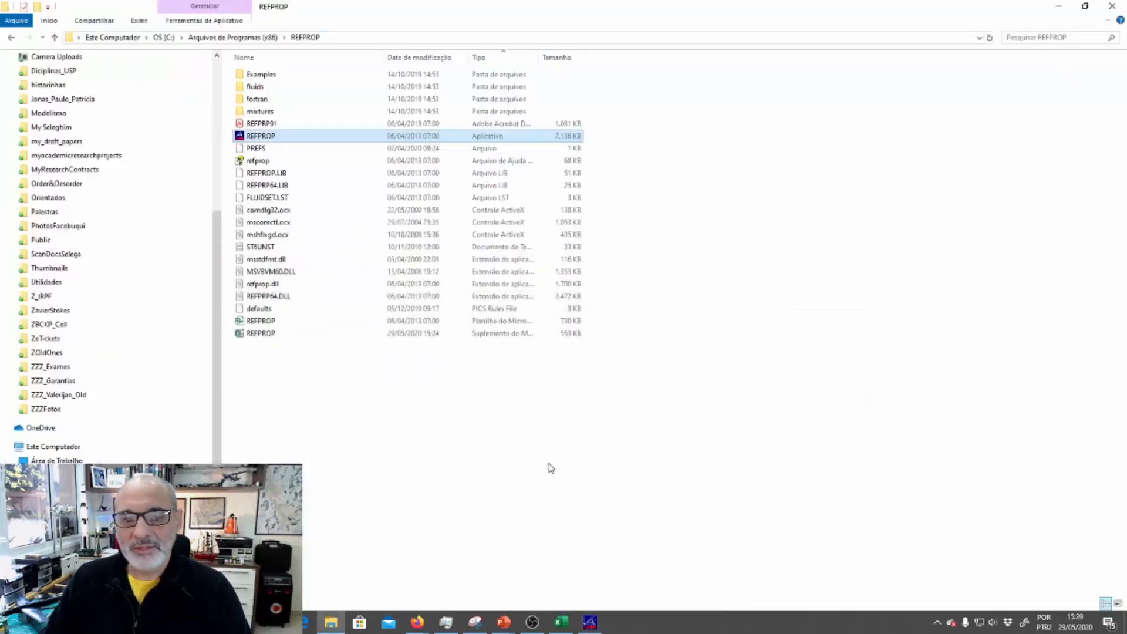
left_click(271, 103)
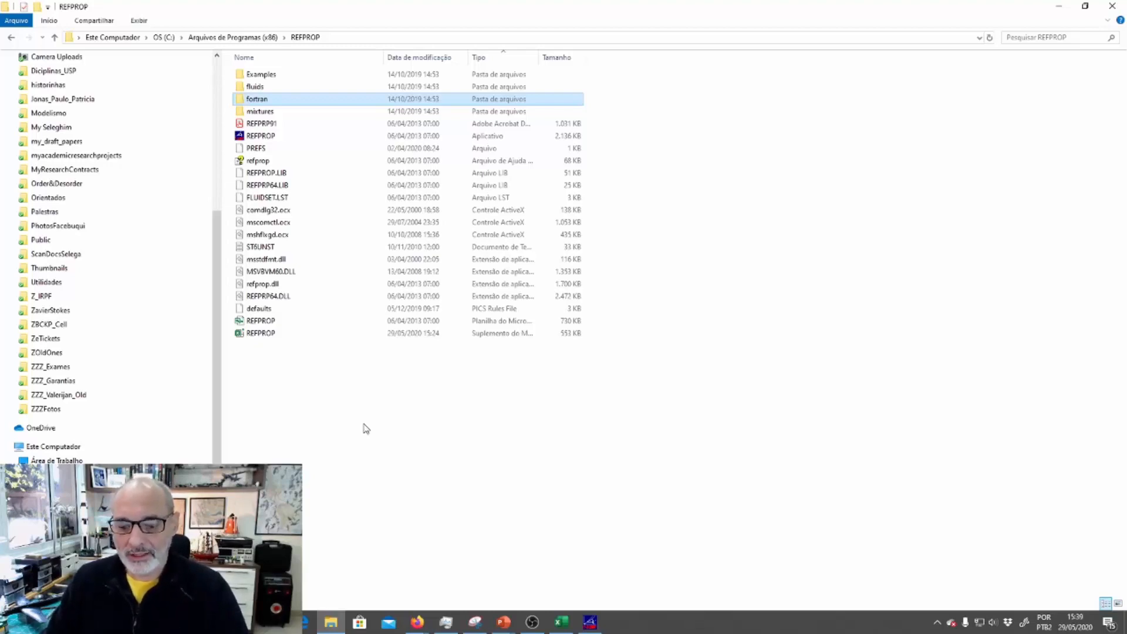
Switch back to the Excel workbook containing the density formula
left_click(561, 622)
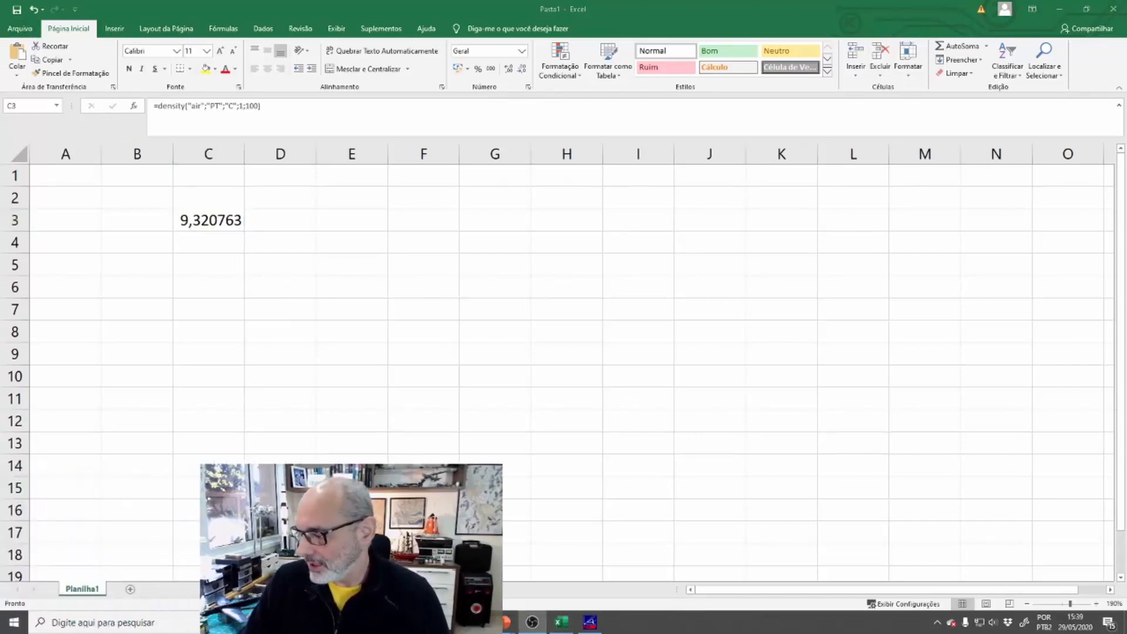
Open Excel's add-in options, check the active REFPROP AddIns entry, and bring up the list of available Excel add-ins
left_click(284, 307)
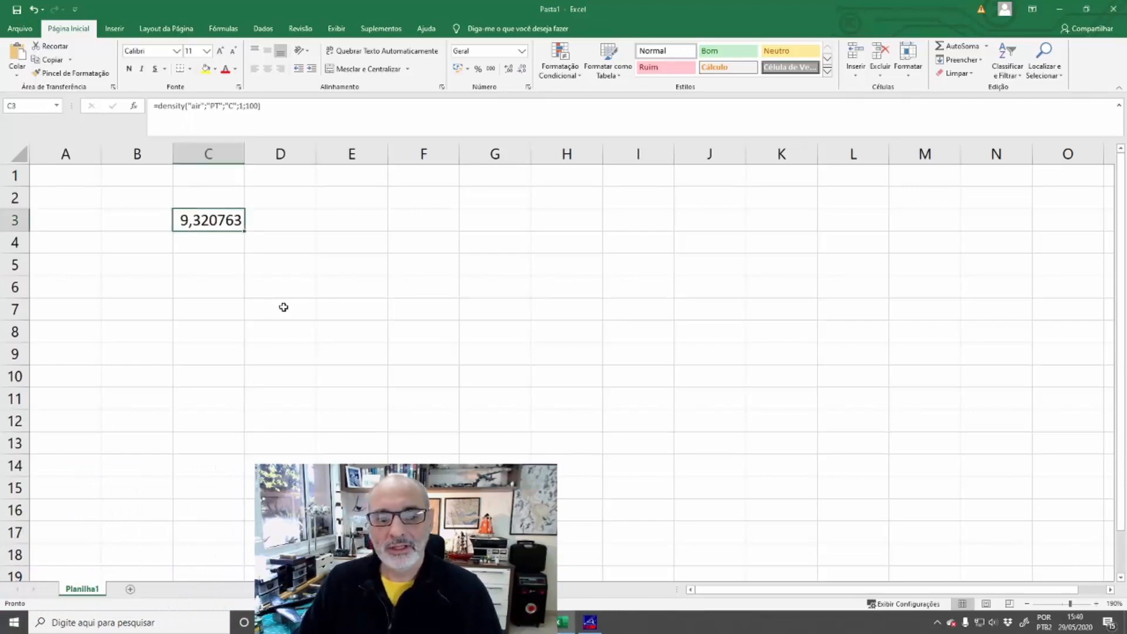
left_click(19, 28)
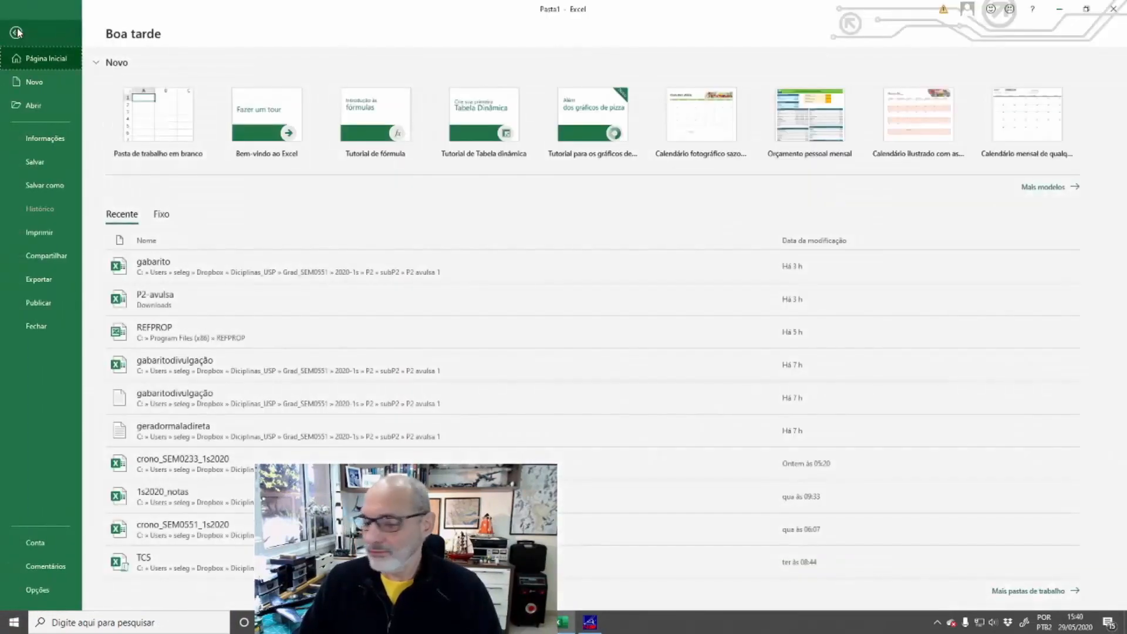
left_click(43, 590)
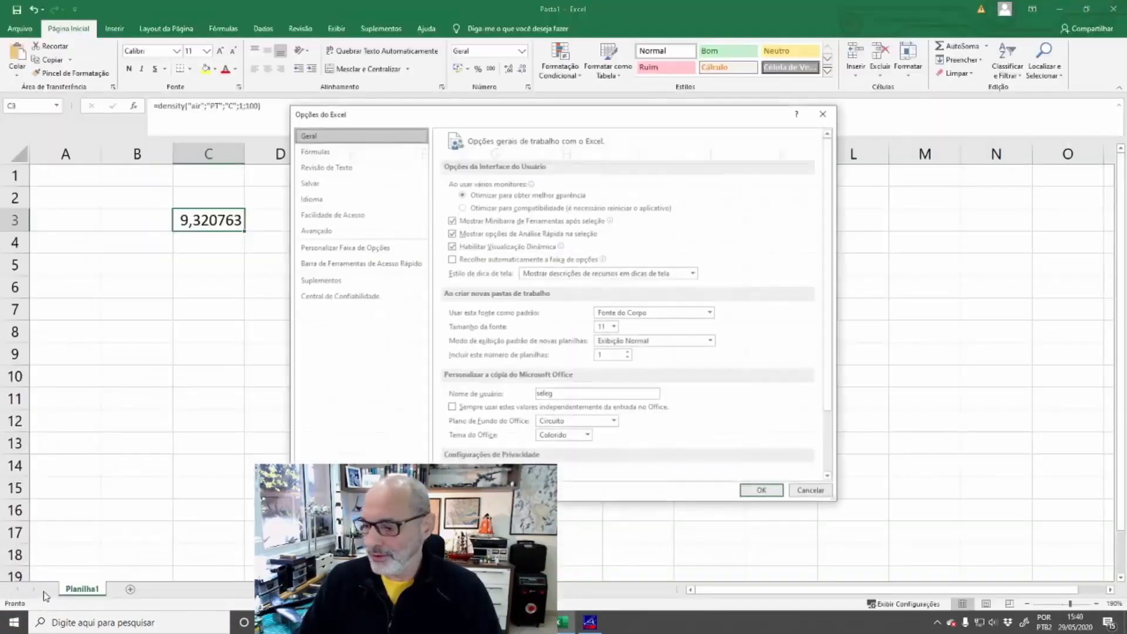
left_click(331, 284)
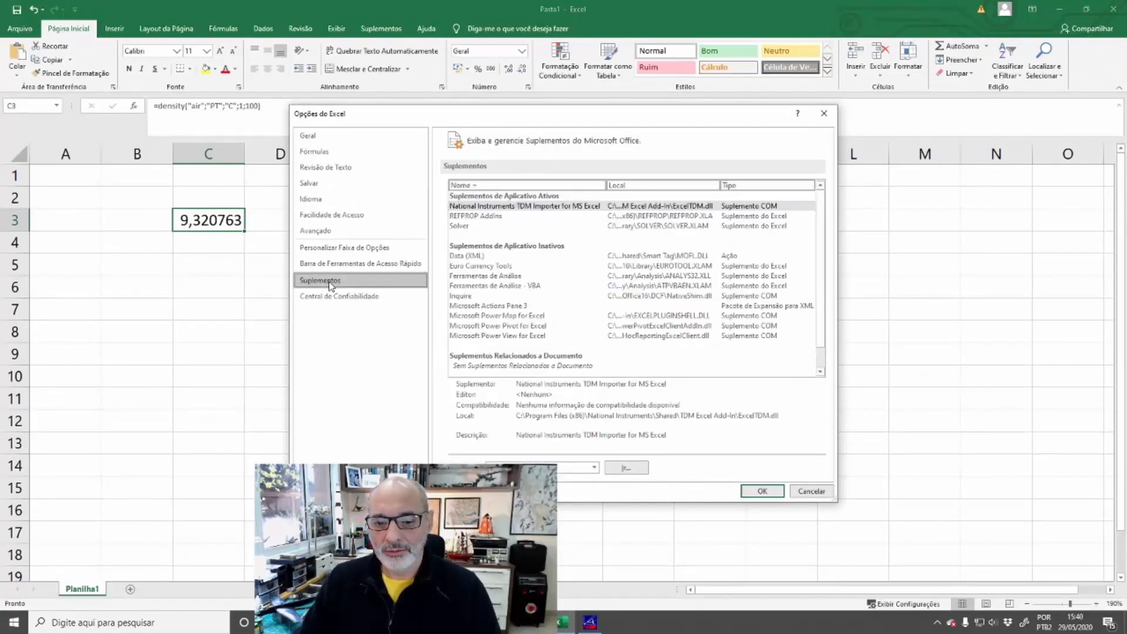
left_click(485, 216)
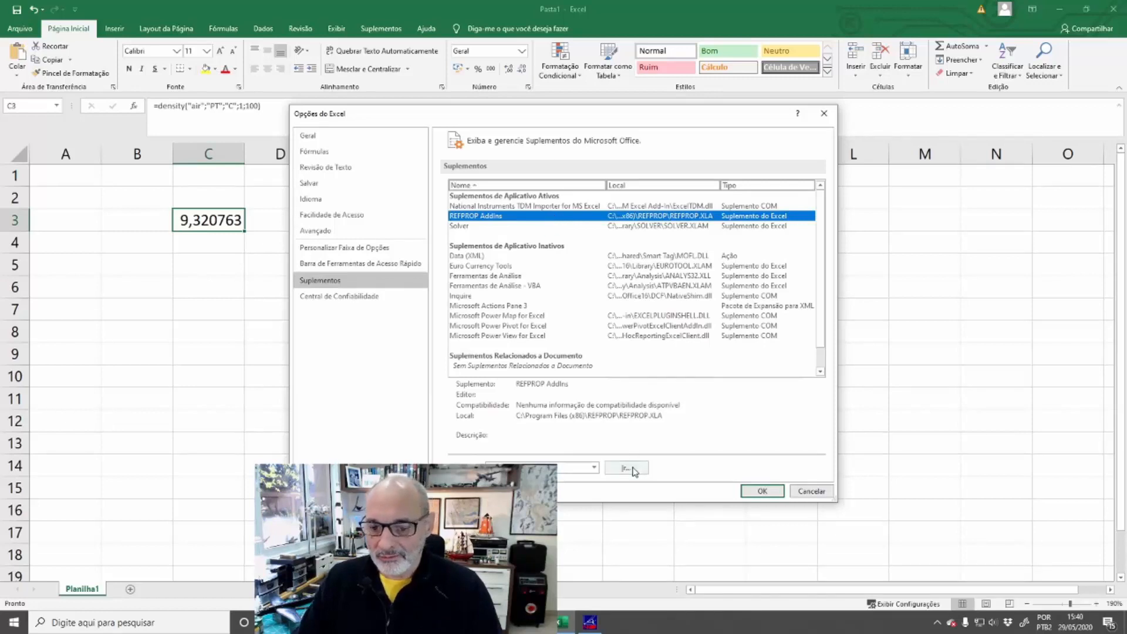
left_click(595, 469)
left_click(595, 469)
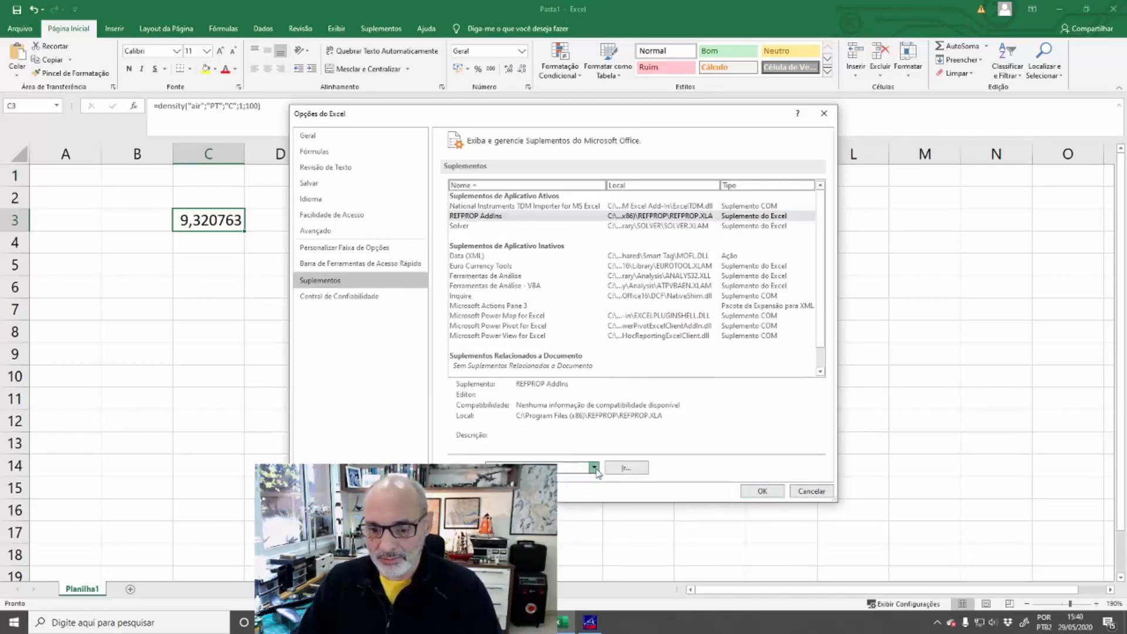
left_click(635, 469)
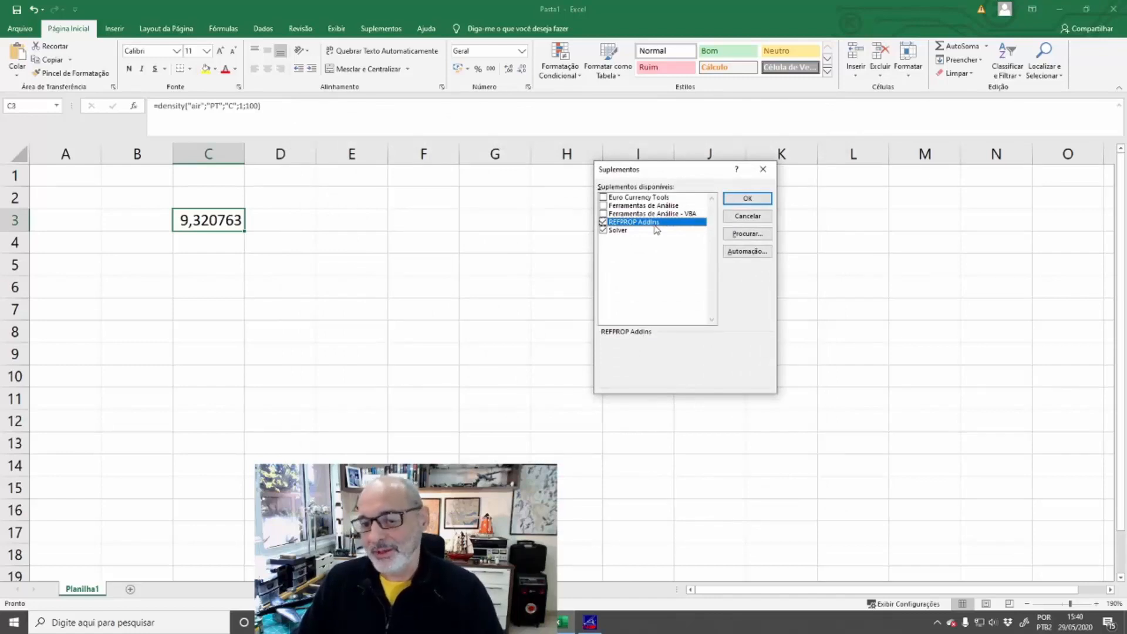
Browse for the REFPROP add-in file in Arquivos de Programas (x86)\REFPROP on C:, and leave the add-in list without changes
left_click(745, 234)
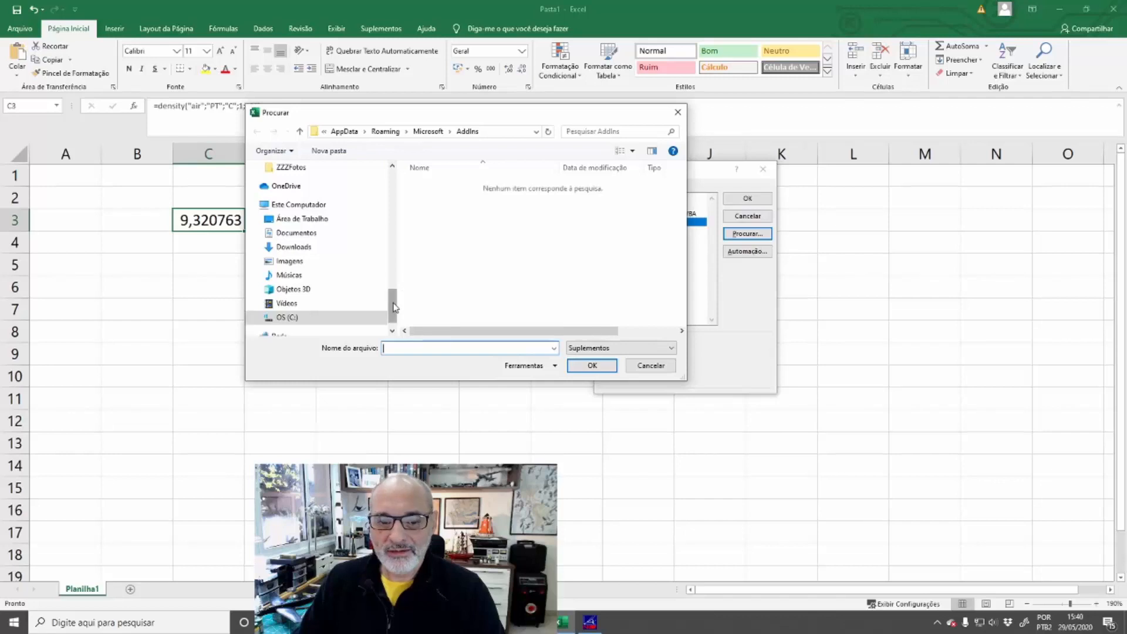
mouse_move(392, 305)
left_mouse_down()
mouse_move(393, 184)
mouse_move(392, 307)
left_mouse_up()
left_click(318, 308)
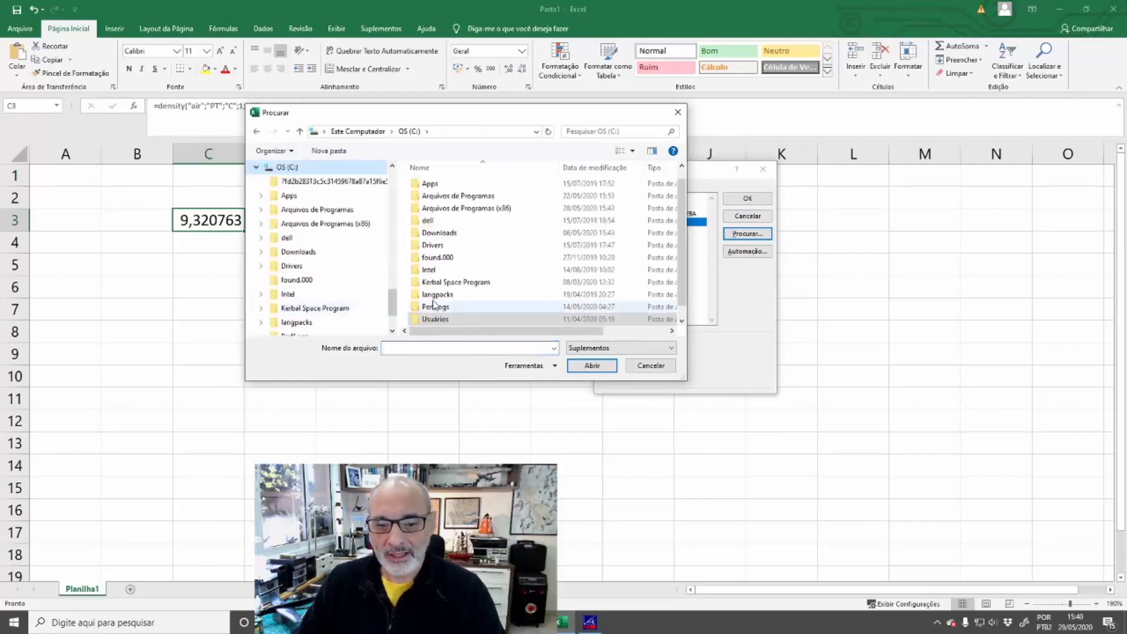
double_click(469, 212)
scroll(473, 226, "down", 10)
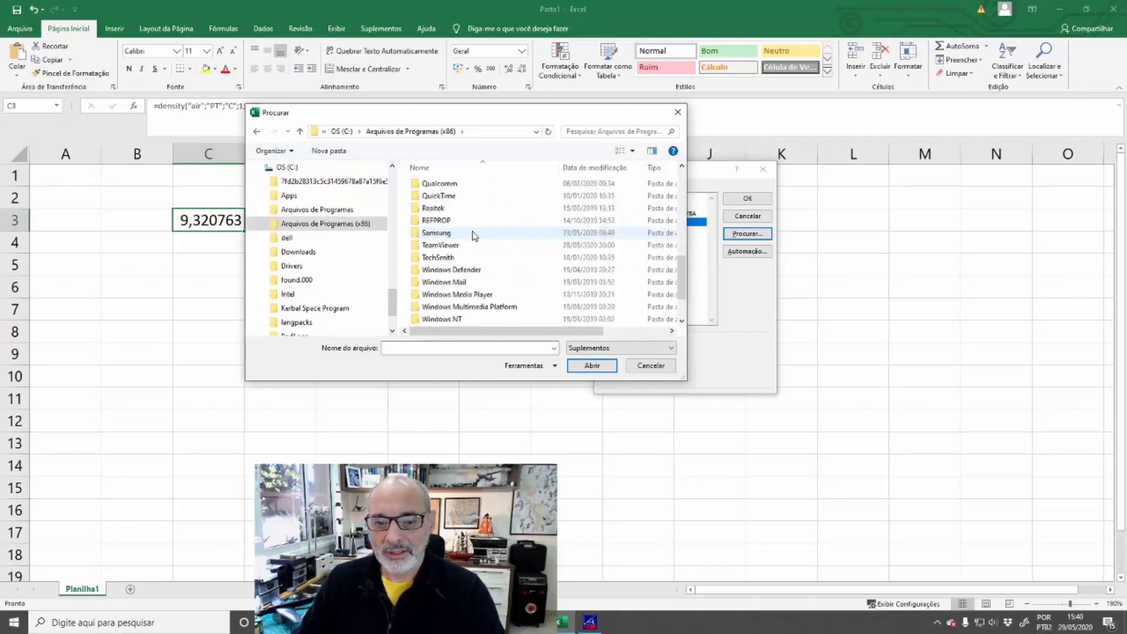
double_click(438, 220)
left_click(438, 234)
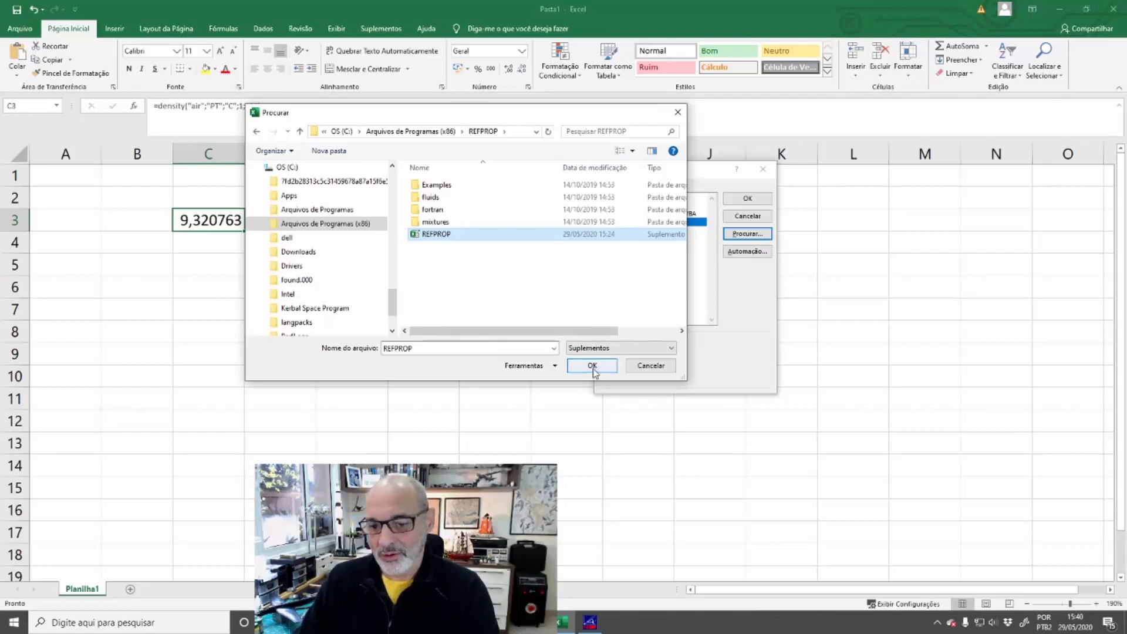
left_click(652, 367)
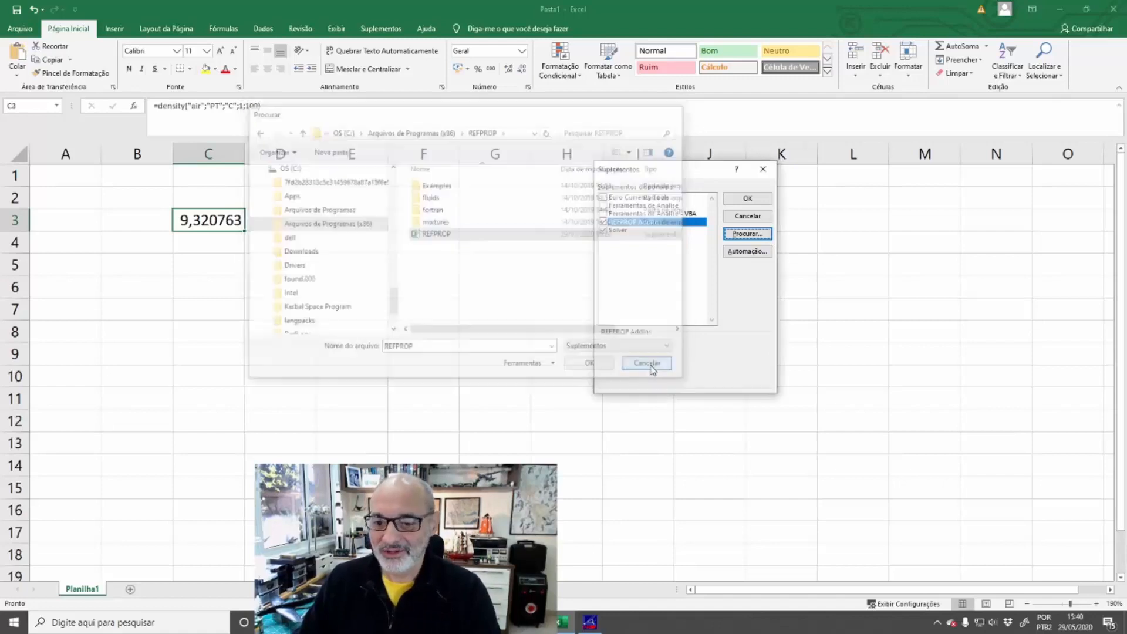
left_click(754, 218)
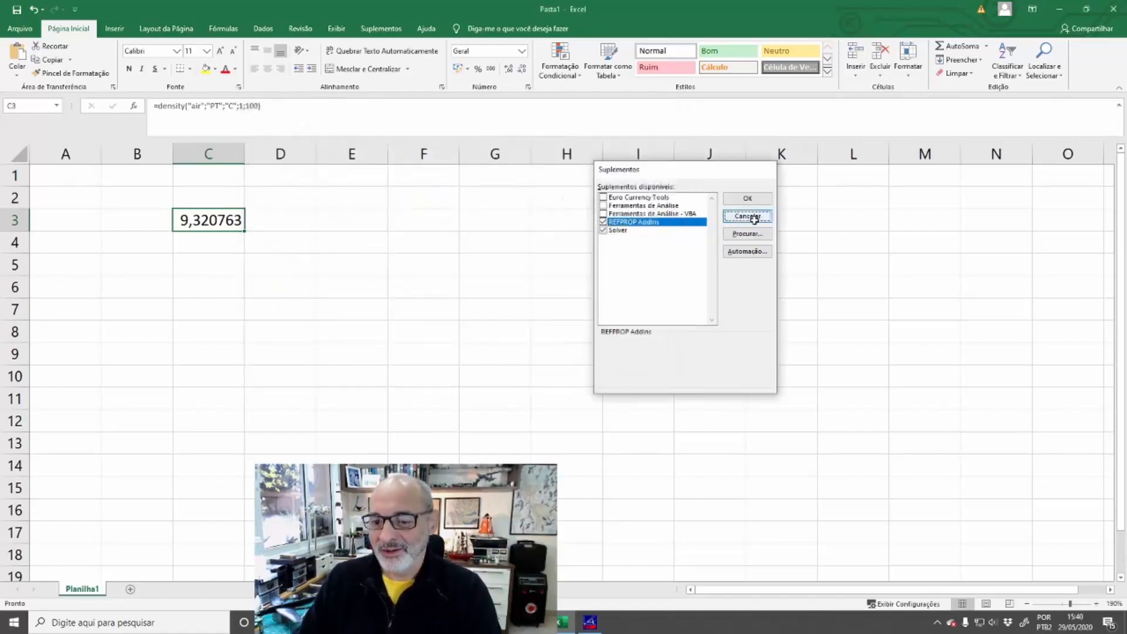
Switch to File Explorer and open the REFPROP Excel spreadsheet from the REFPROP folder
left_click(415, 270)
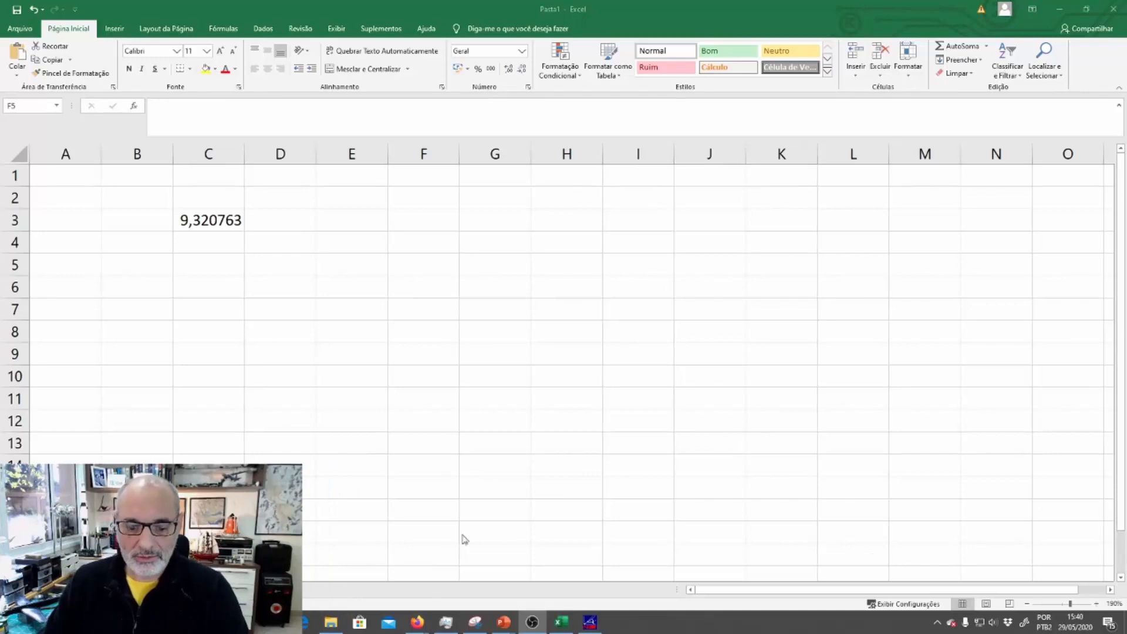
left_click(331, 621)
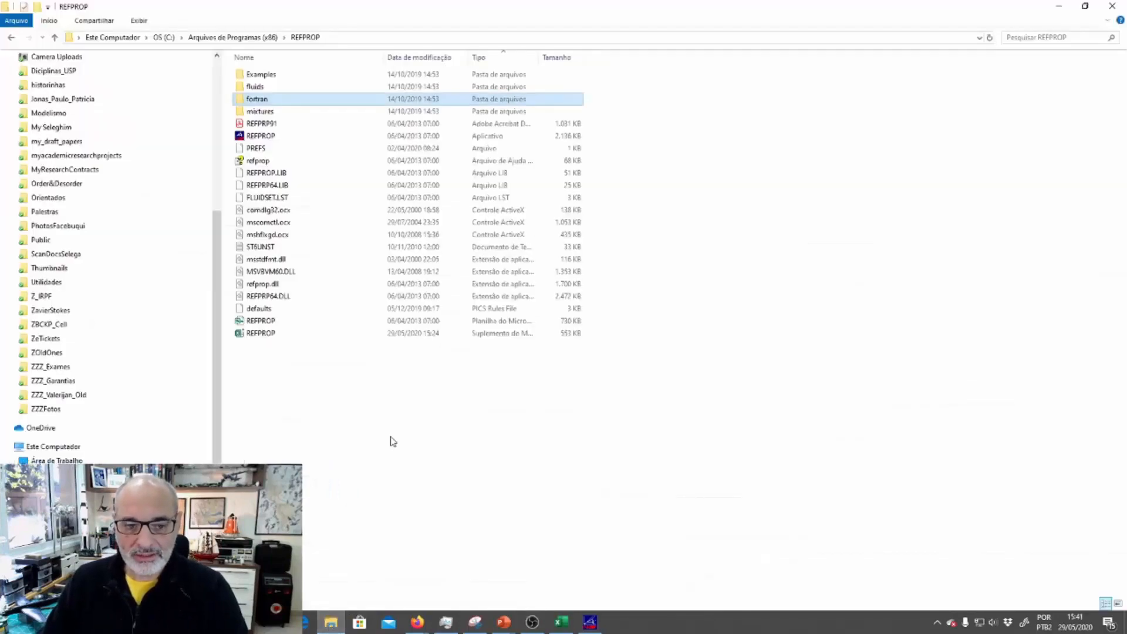
left_click(269, 322)
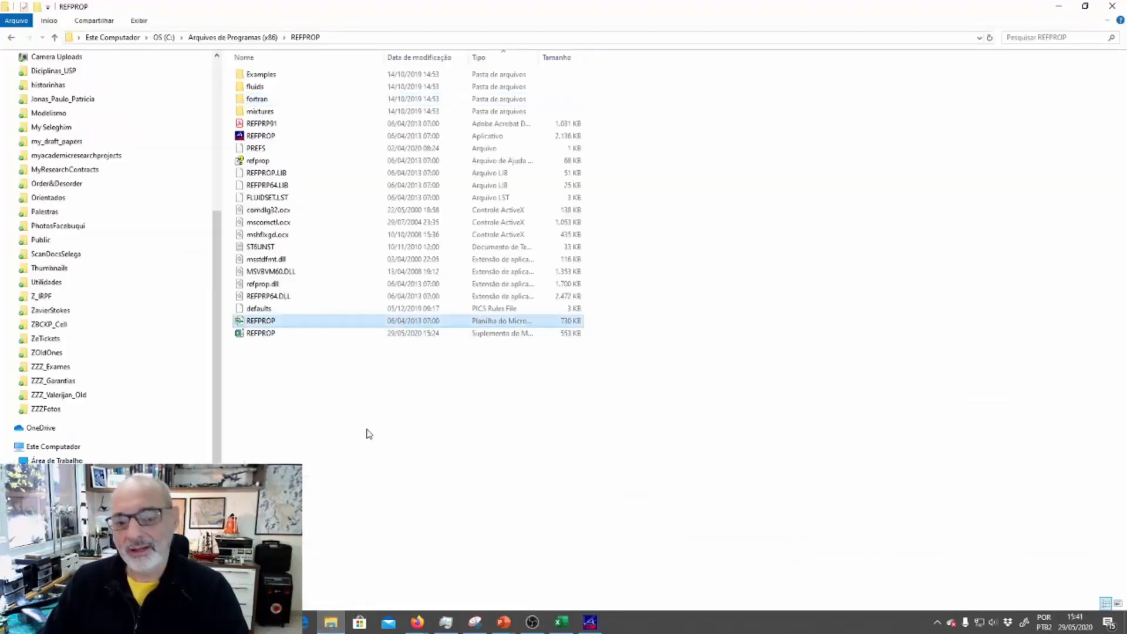
double_click(293, 324)
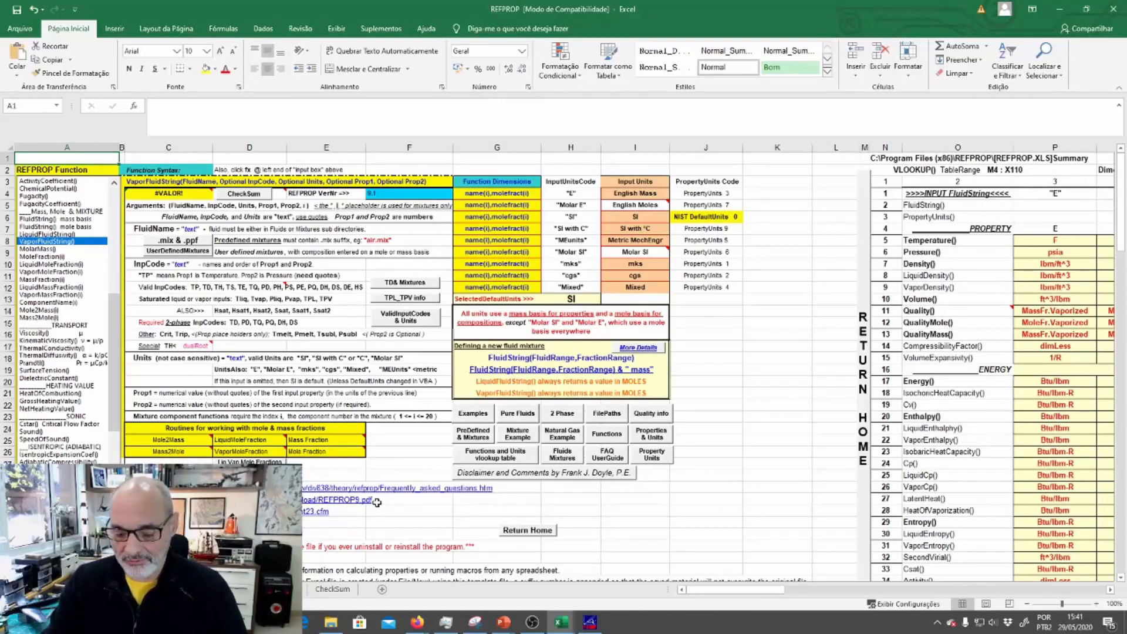
Examine the function list in the REFPROP workbook's Module1 VBA code, and return to its worksheet
key("alt+F11")
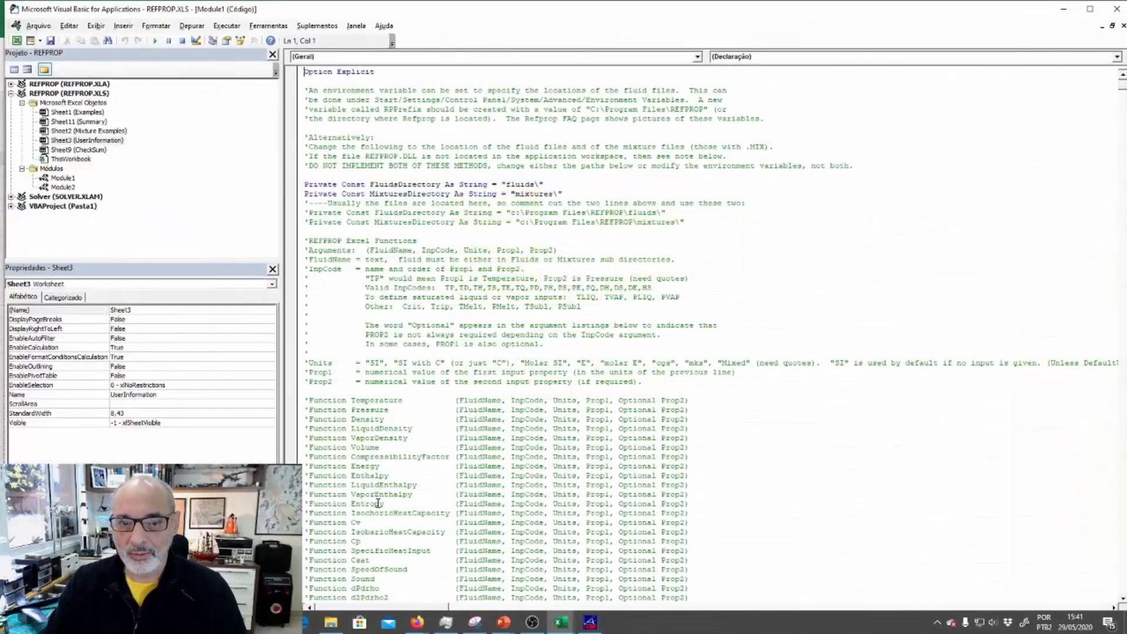
scroll(378, 503, "down", 10)
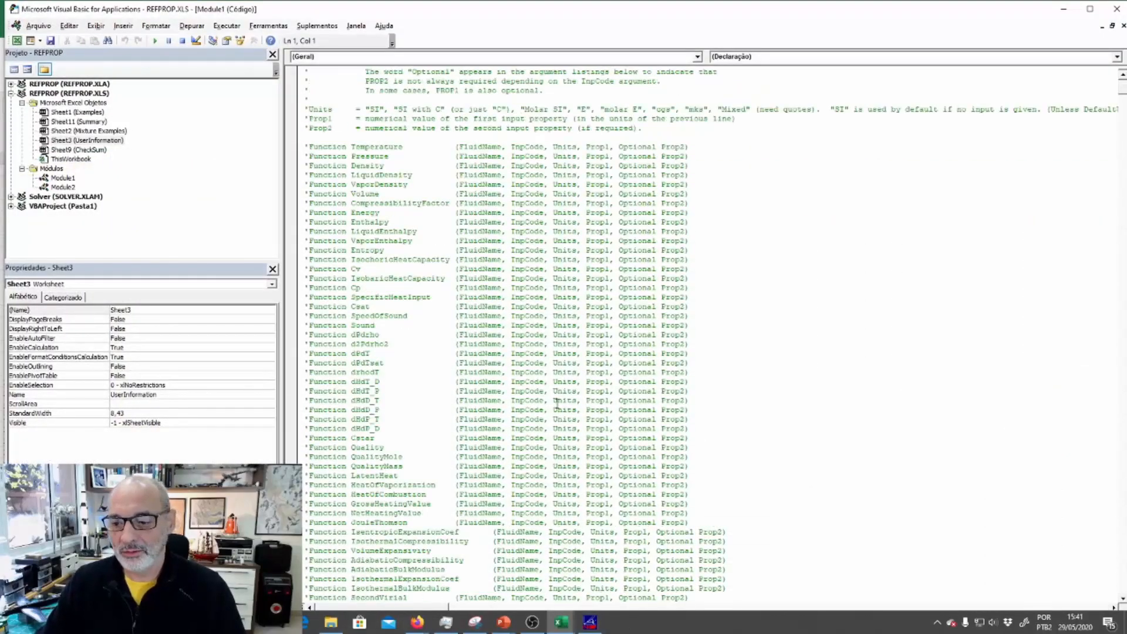
left_click(1116, 9)
left_click(788, 240)
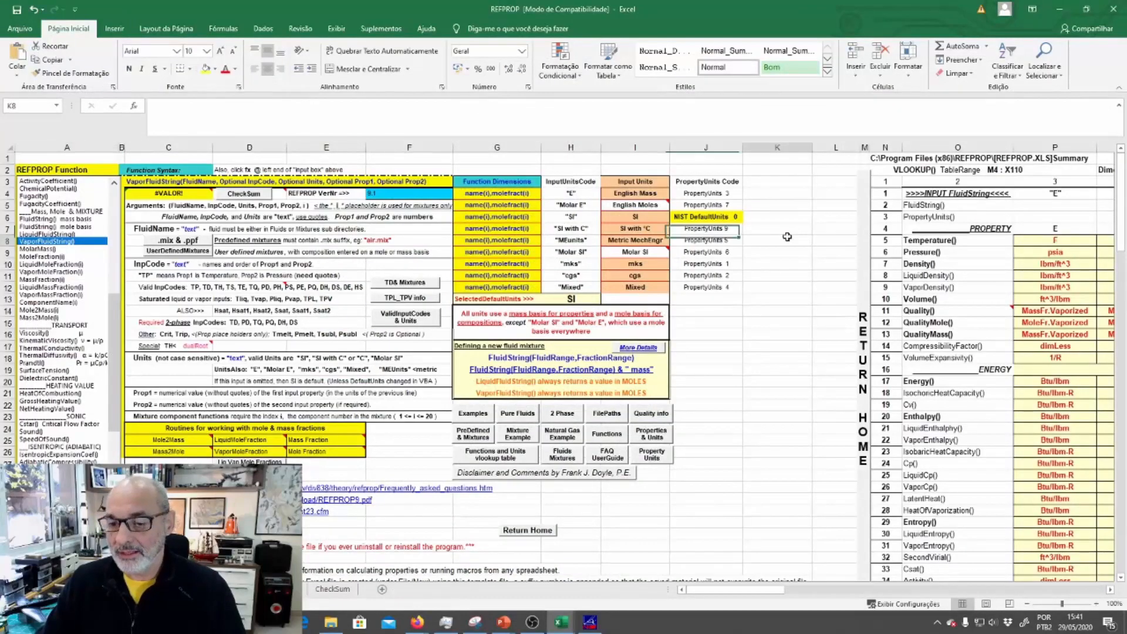
Switch back to the Pasta1 workbook and check the density formula in cell C3
mouse_move(560, 624)
left_click(496, 564)
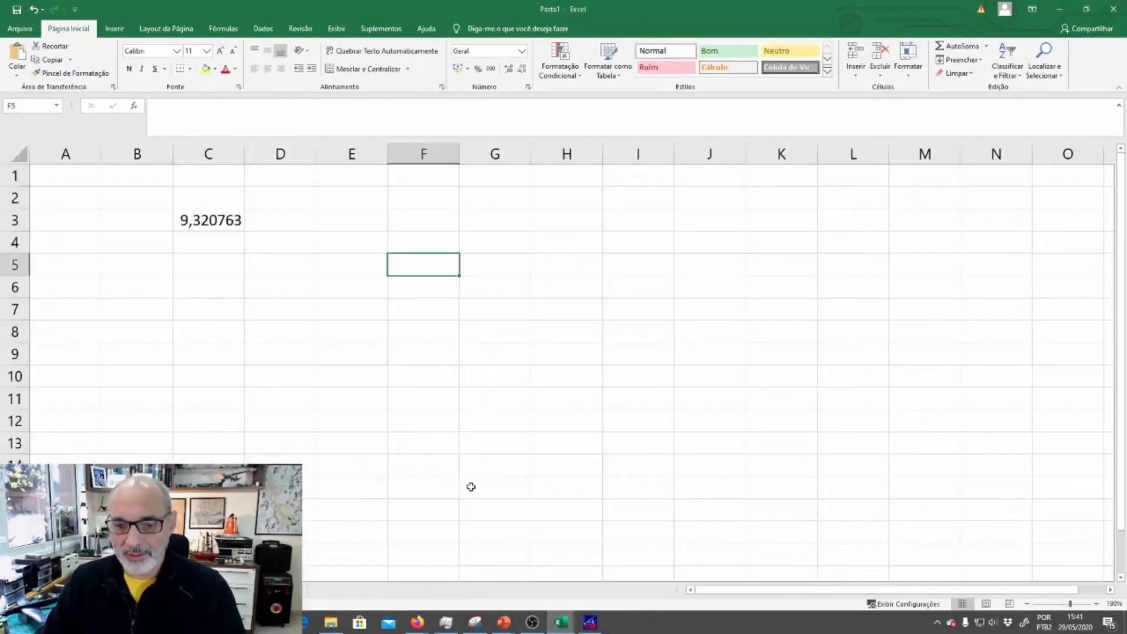
left_click(199, 220)
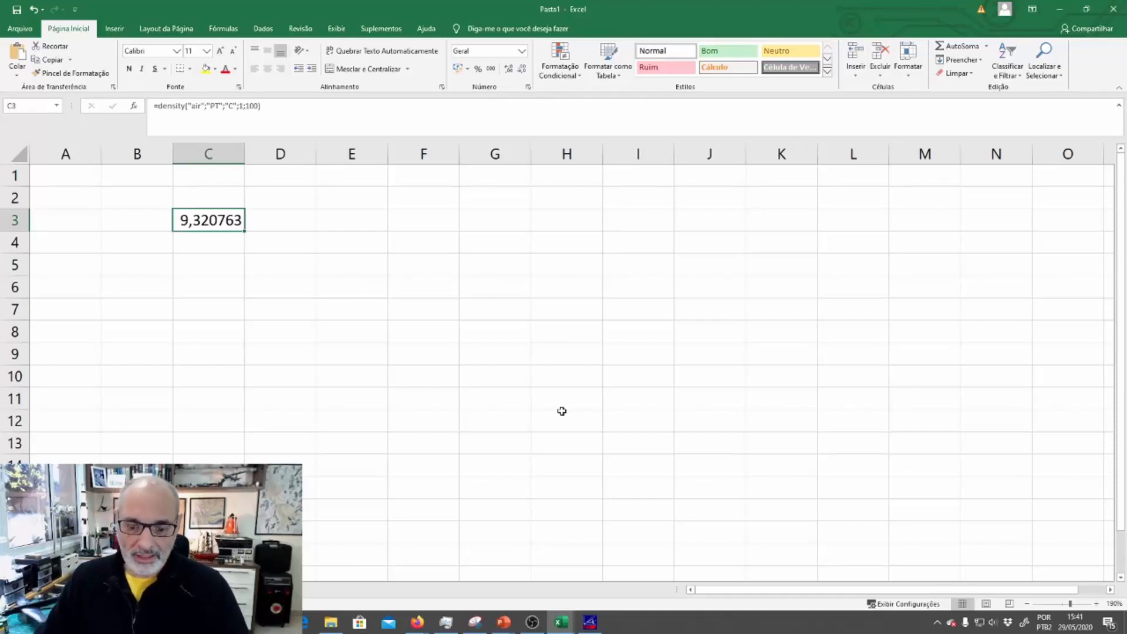
left_click(562, 411)
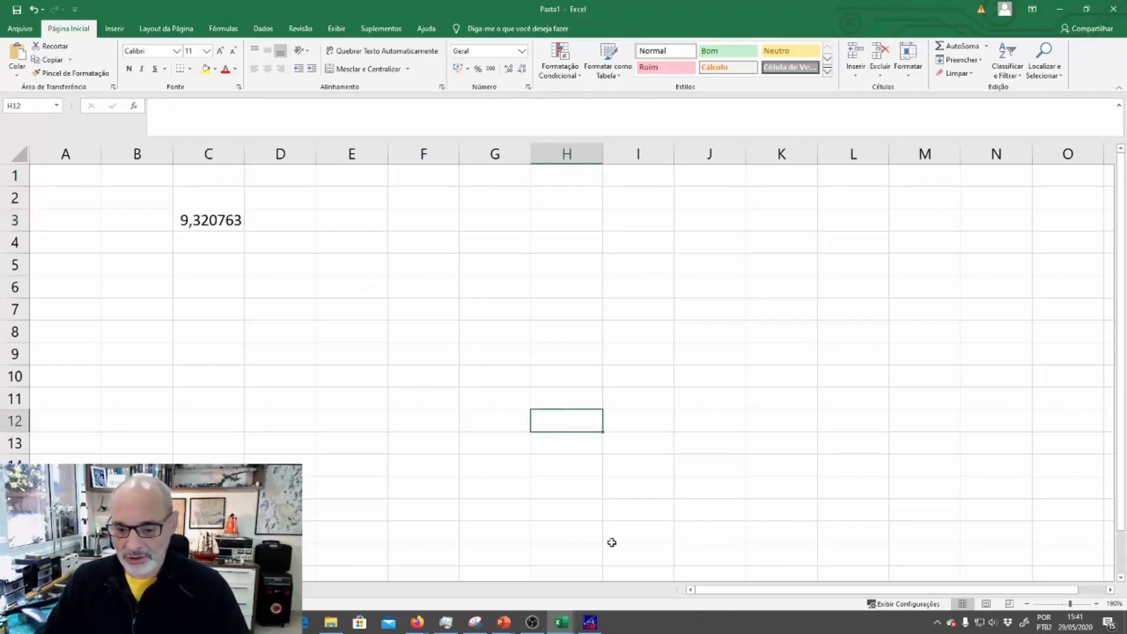
Switch to the slide show to read the butane lighter exercise, and switch to the REFPROP program
mouse_move(506, 626)
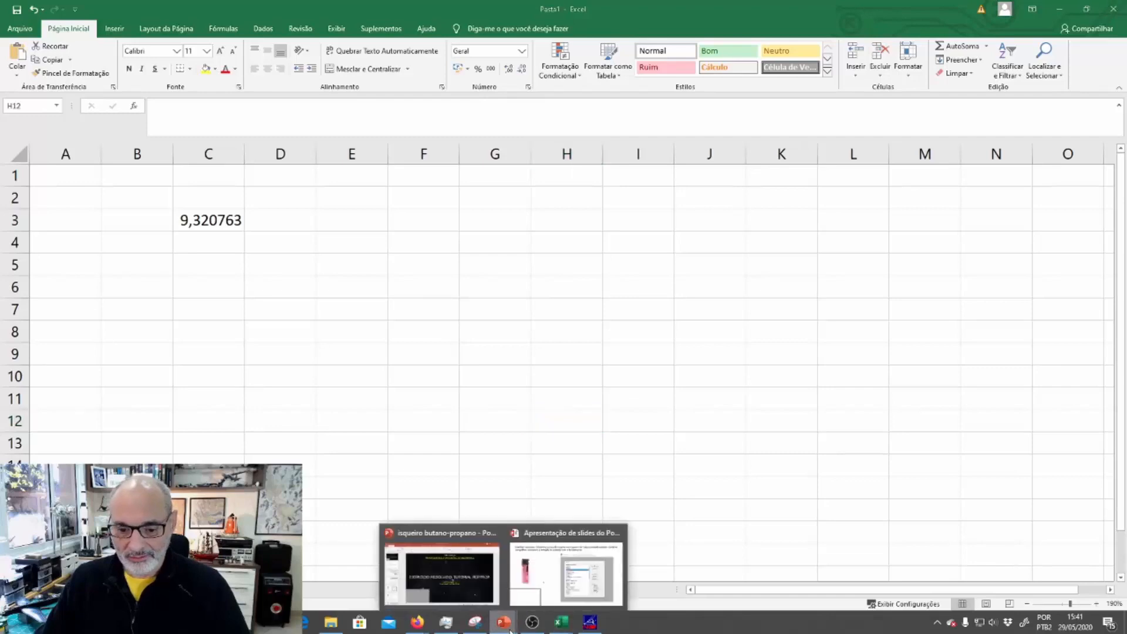
left_click(548, 573)
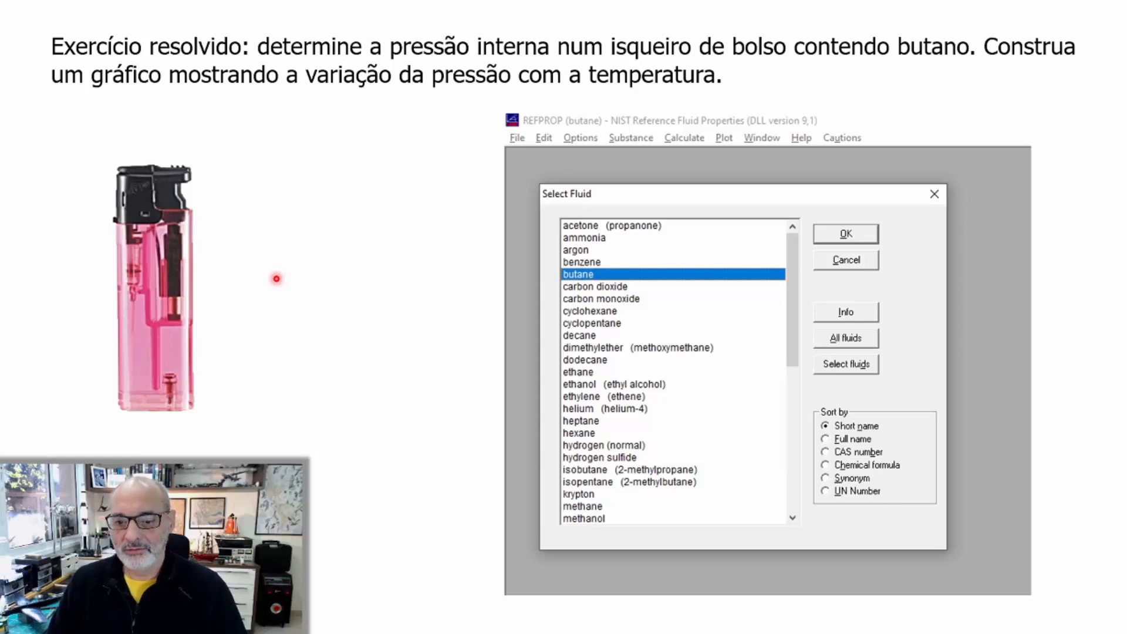
key("alt+Tab")
key("alt+Tab")
key("alt+Tab")
key("alt+Tab")
key("alt+Tab")
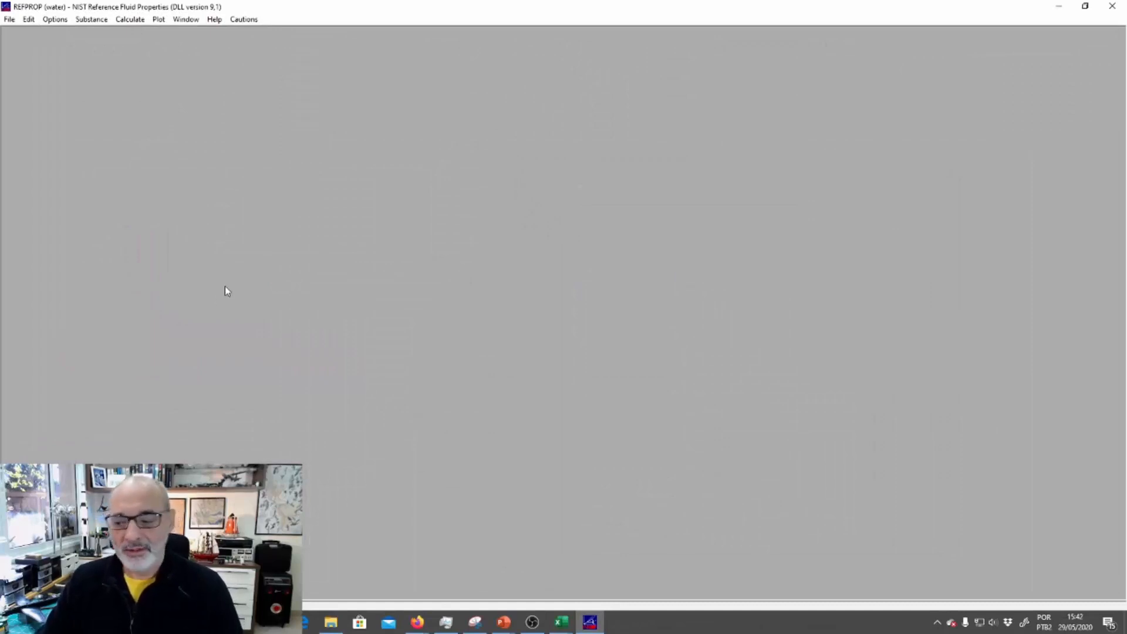
Select butane as the pure fluid
left_click(94, 22)
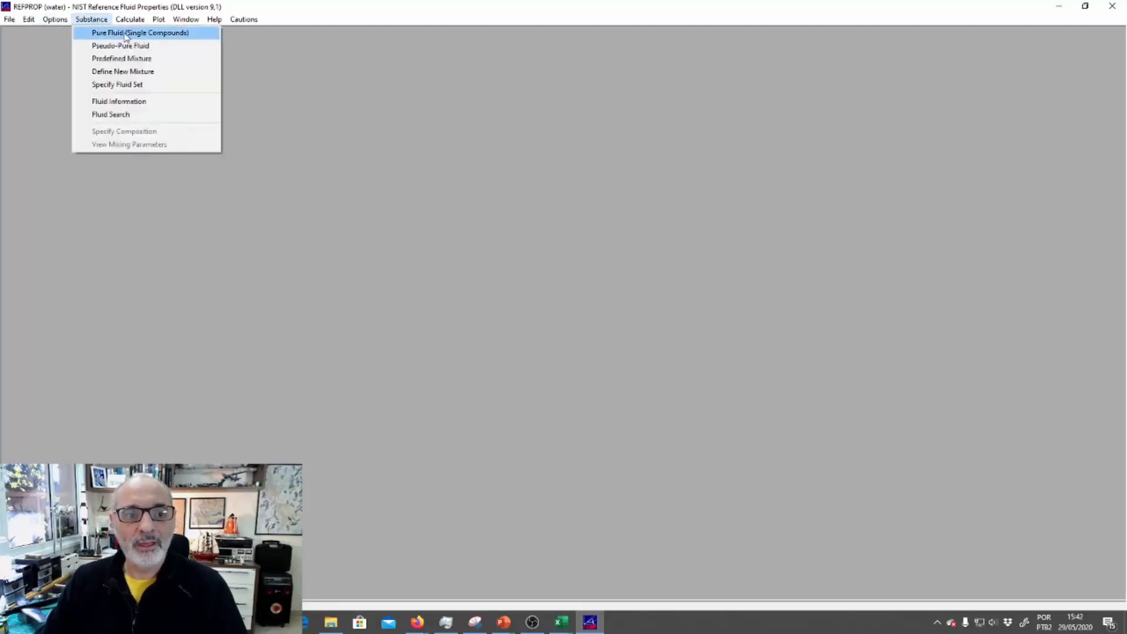
left_click(126, 36)
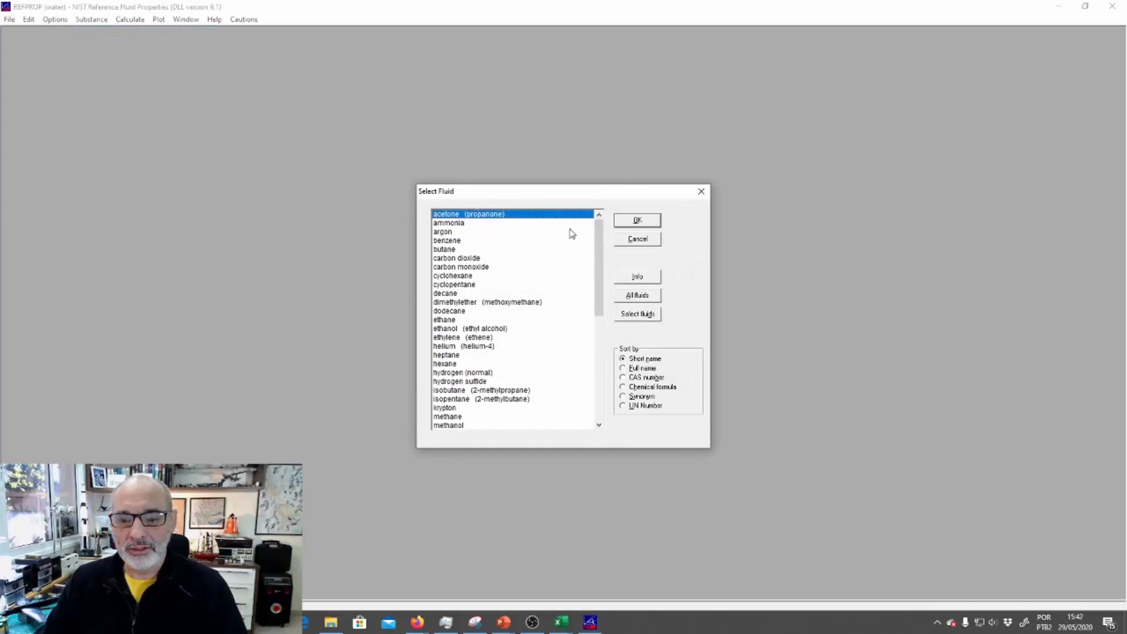
mouse_move(602, 247)
left_mouse_down()
mouse_move(600, 353)
mouse_move(600, 236)
left_mouse_up()
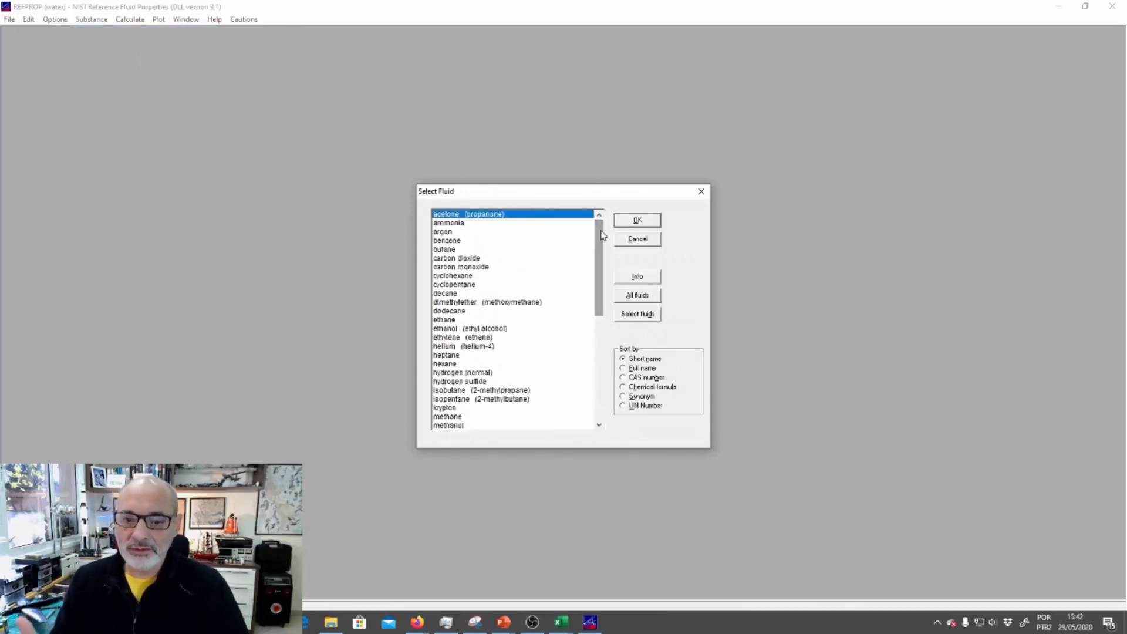
left_click(453, 249)
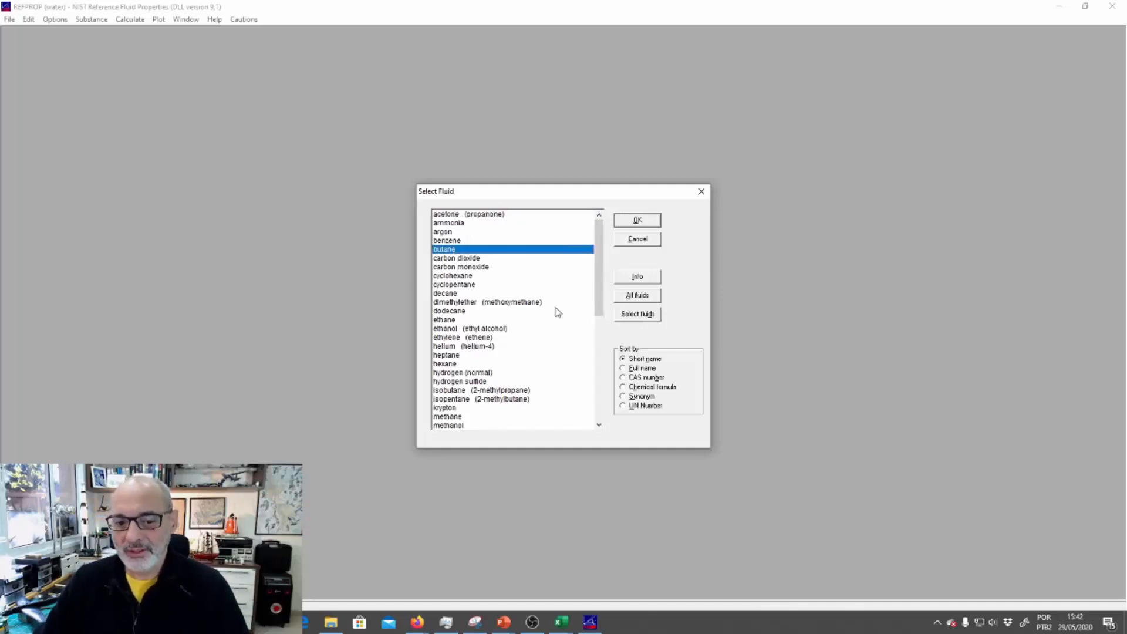
left_click(630, 223)
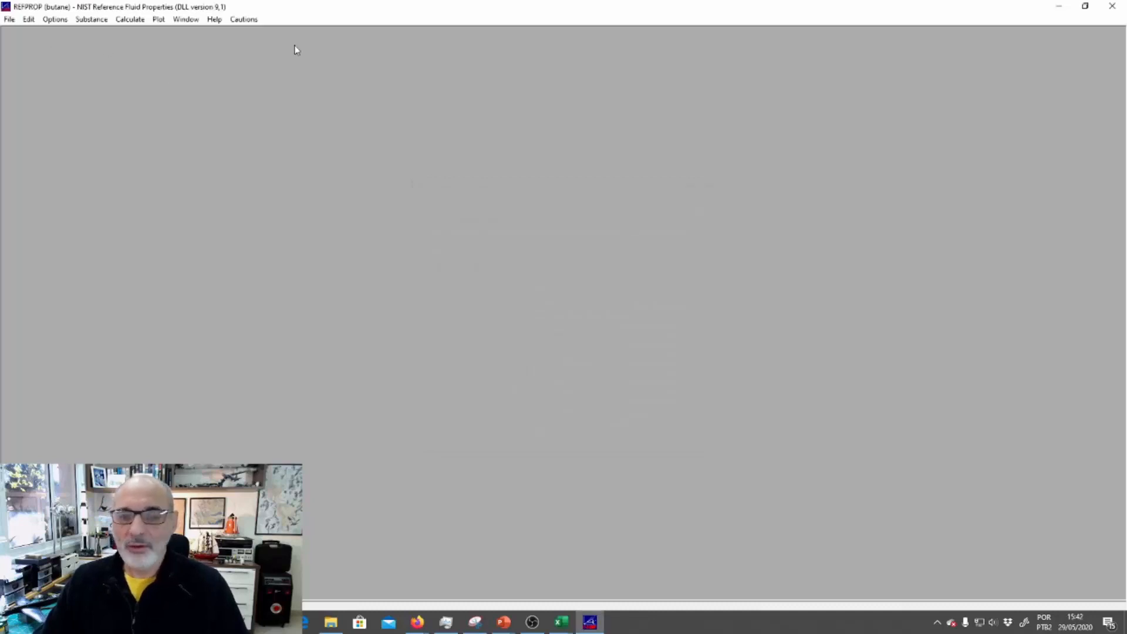
Plot the p-h diagram for butane, examine it, and close the plot window
left_click(159, 19)
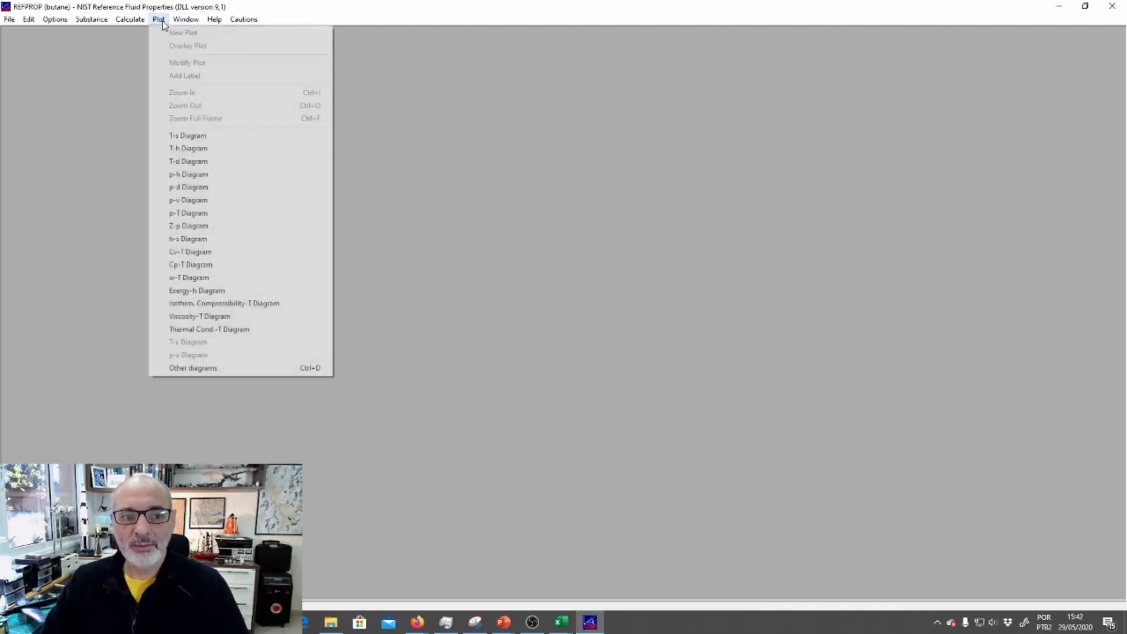
left_click(219, 179)
left_click(705, 250)
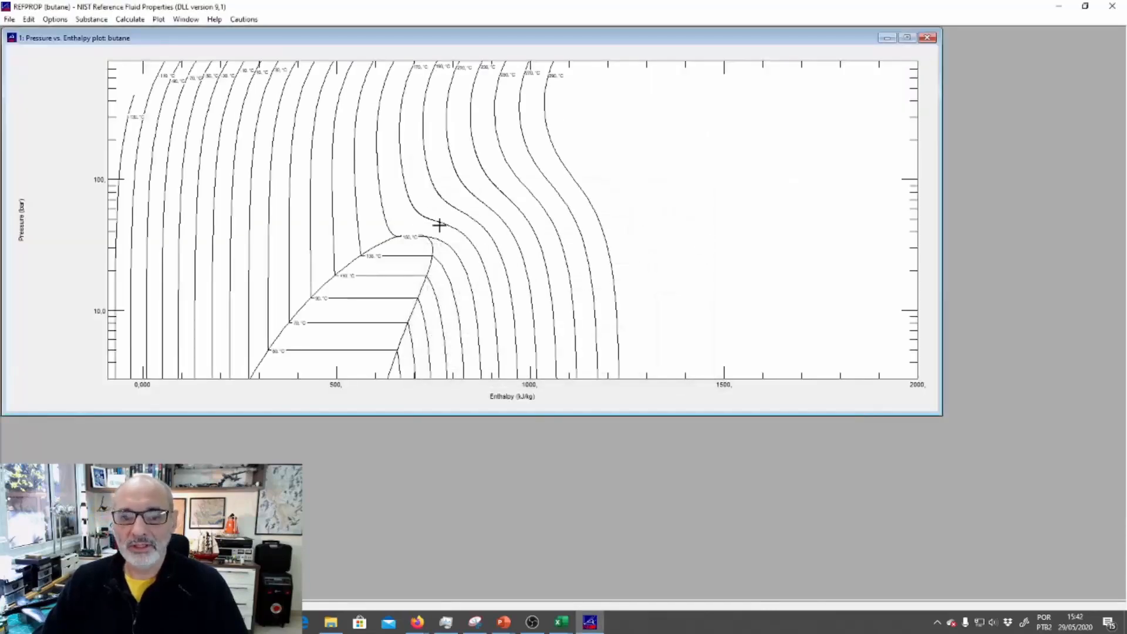
left_click(927, 37)
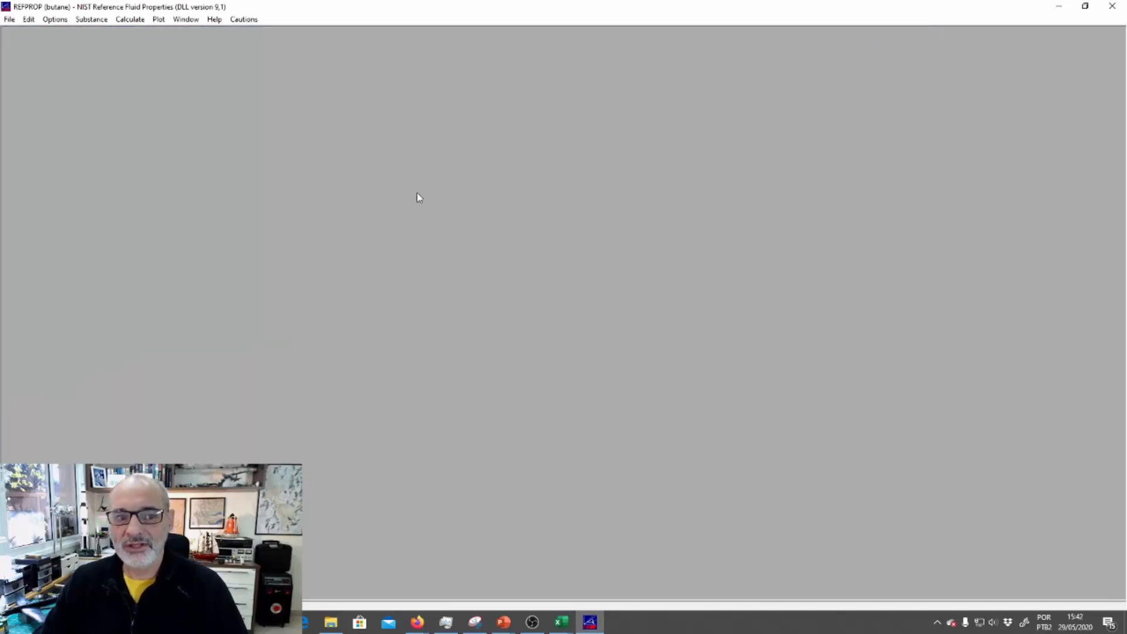
Open the table of saturation points at equilibrium for butane and move its window toward the middle of the workspace
left_click(157, 20)
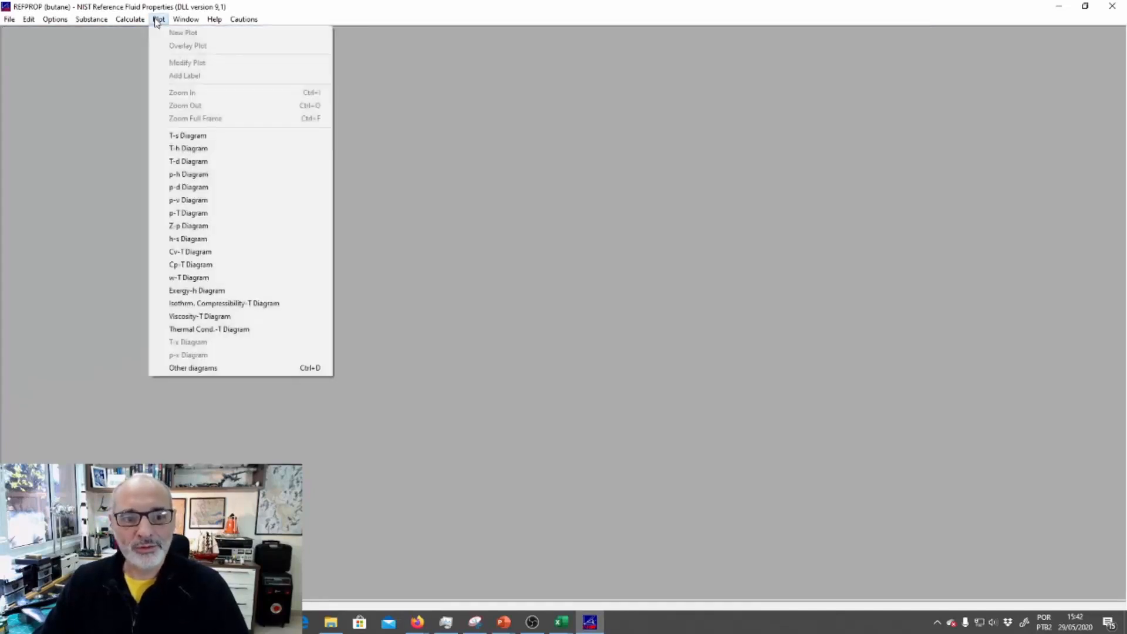
mouse_move(143, 24)
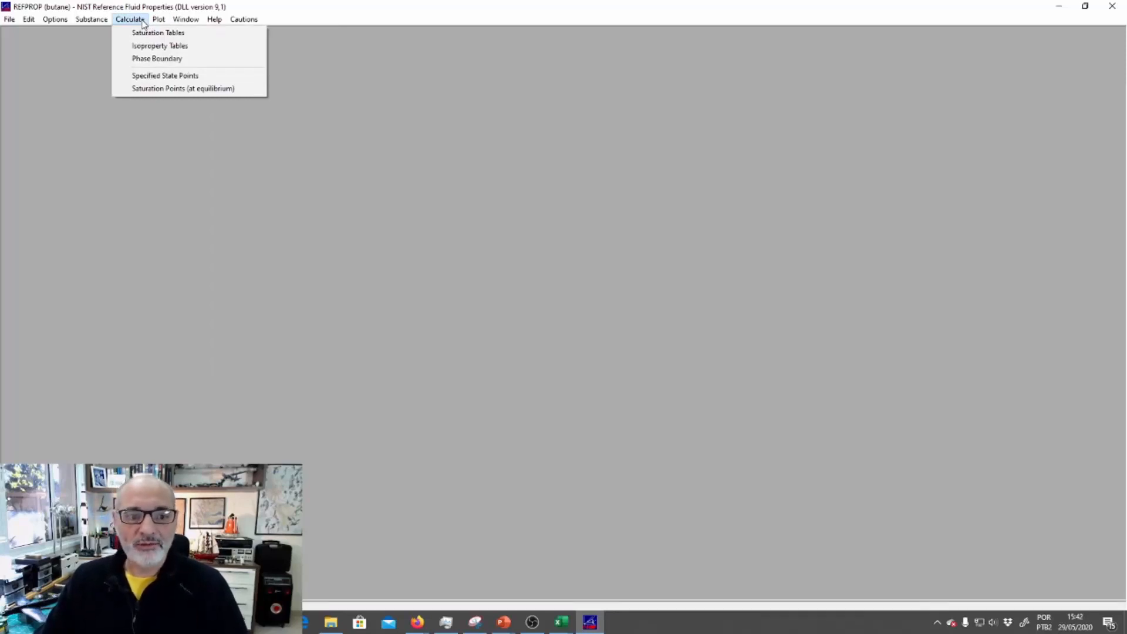
left_click(198, 91)
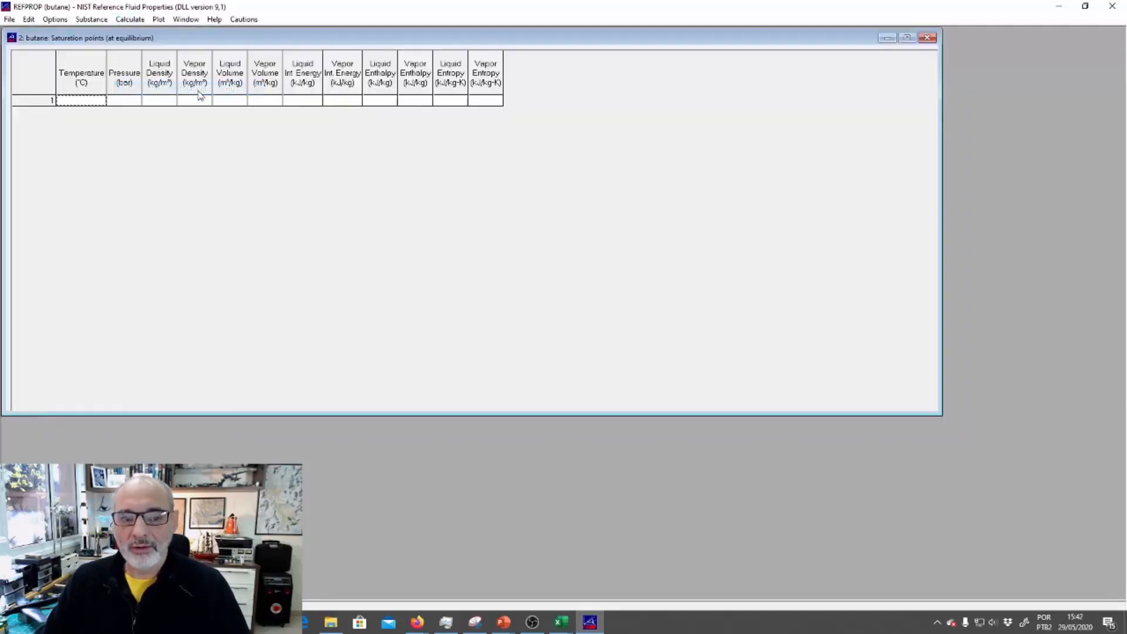
left_click_drag(279, 39, 375, 121)
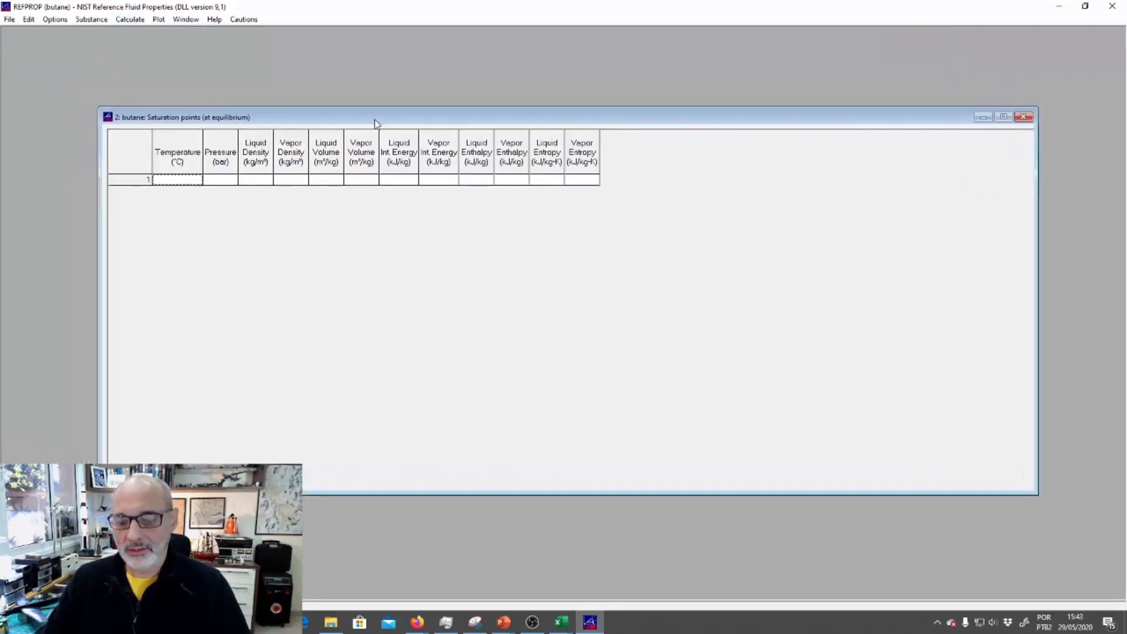
Switch to the slide show and sketch a saturation dome on two axes beside the lighter, with an isobar through its marked liquid and vapor points
mouse_move(503, 622)
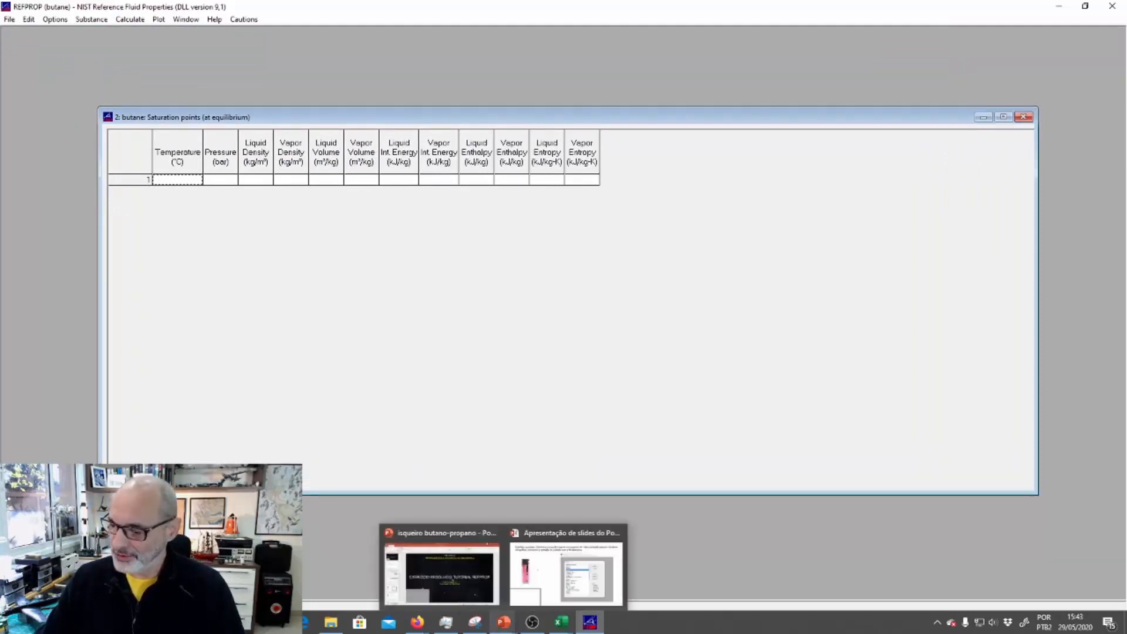
left_click(567, 573)
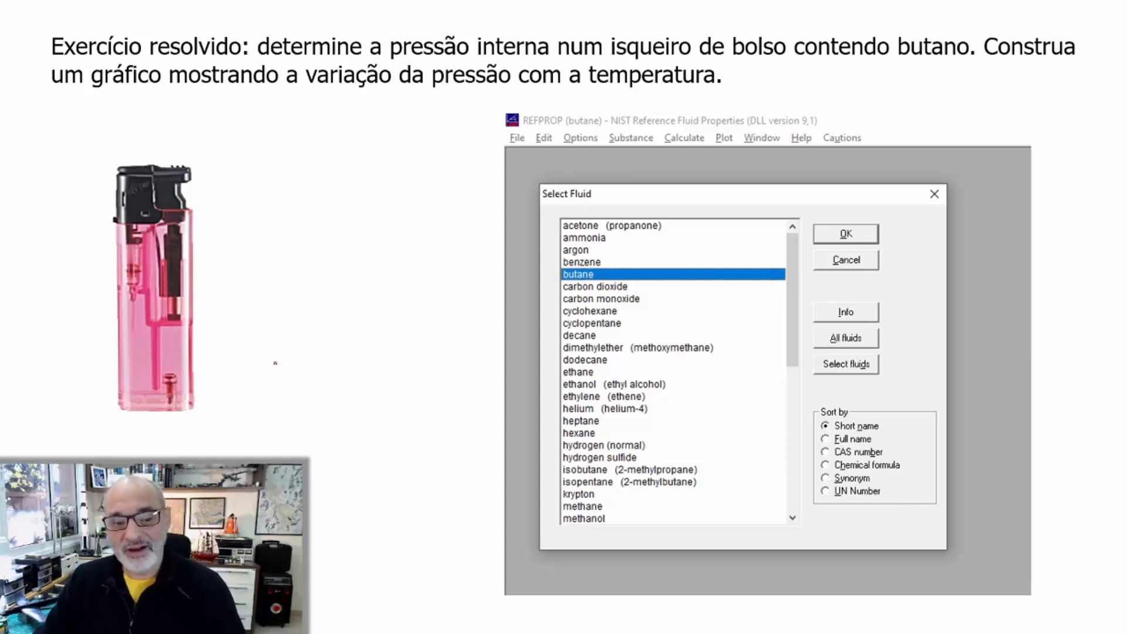
left_click_drag(254, 359, 440, 359)
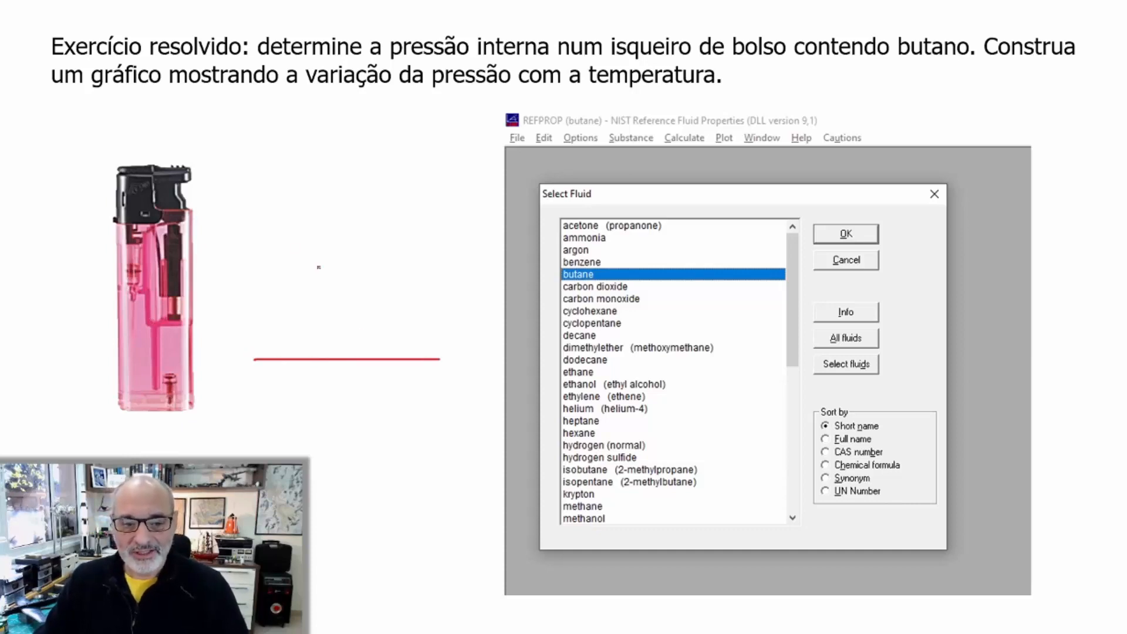
mouse_move(254, 180)
left_mouse_down()
mouse_move(256, 361)
mouse_move(316, 225)
mouse_move(368, 223)
mouse_move(410, 339)
left_mouse_up()
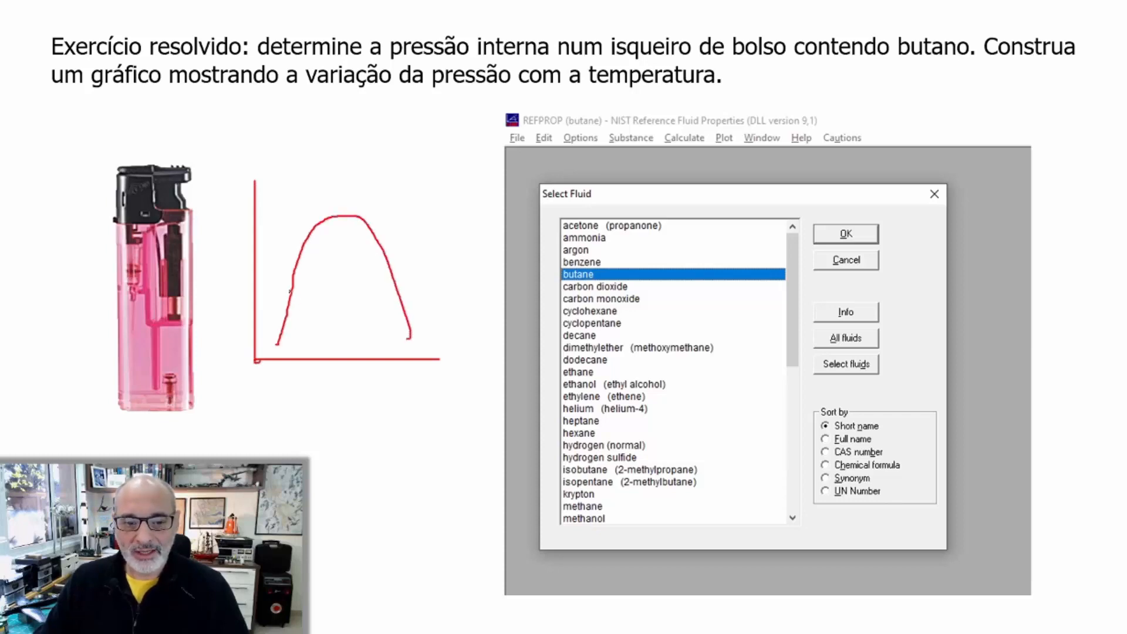
left_click_drag(289, 293, 291, 292)
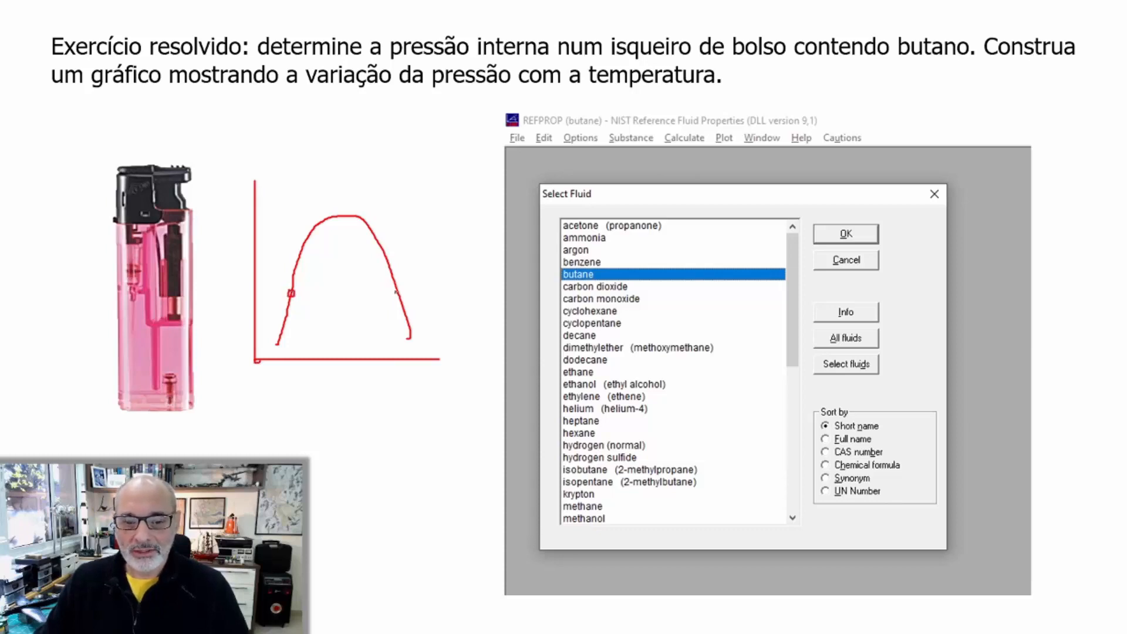
left_click_drag(397, 294, 399, 292)
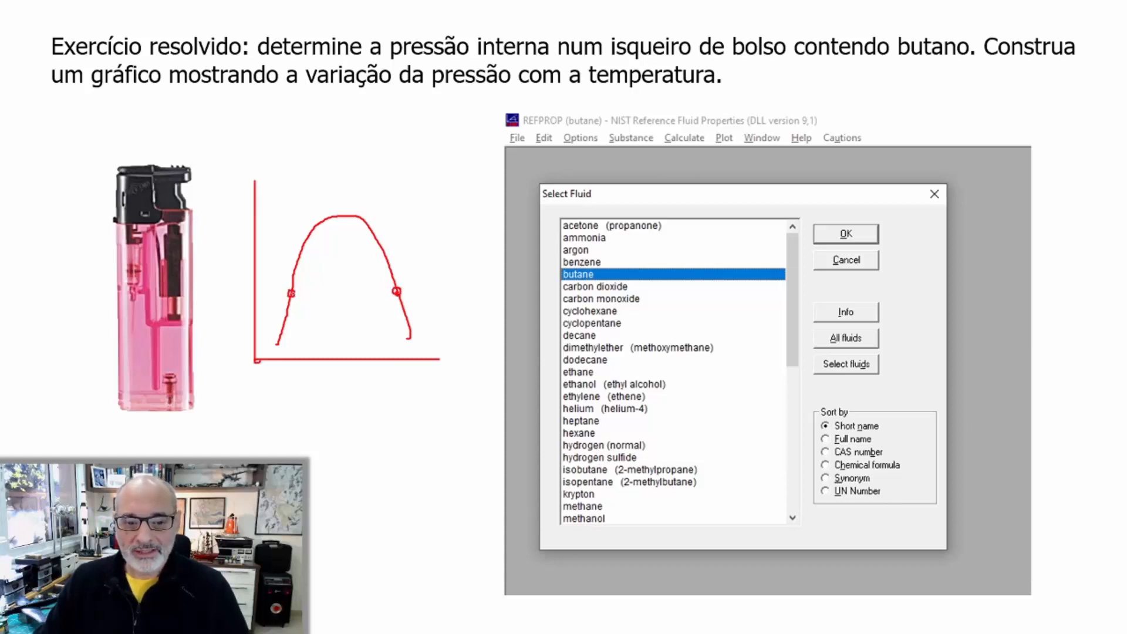
mouse_move(291, 294)
left_mouse_down()
mouse_move(395, 293)
mouse_move(443, 235)
left_mouse_up()
left_click_drag(285, 295, 267, 316)
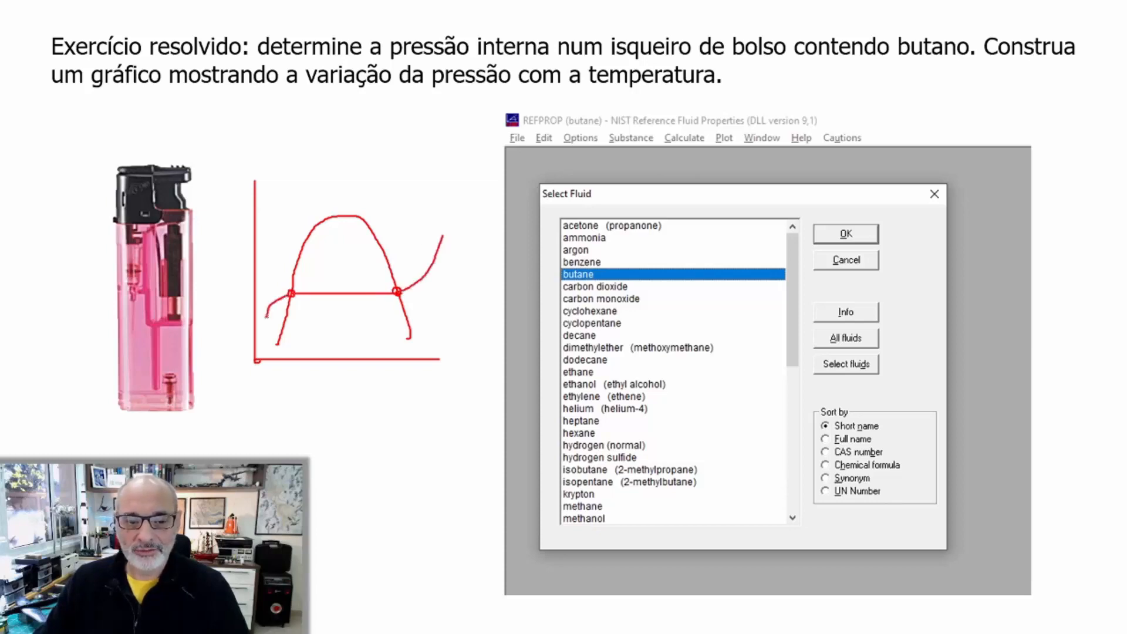
Label the sketched isobar "P=?", the vertical axis "T" and the horizontal axis "s"
mouse_move(438, 214)
left_mouse_down()
mouse_move(441, 226)
mouse_move(455, 218)
left_mouse_up()
mouse_move(447, 223)
left_mouse_down()
mouse_move(468, 212)
mouse_move(463, 225)
left_mouse_up()
left_click(463, 230)
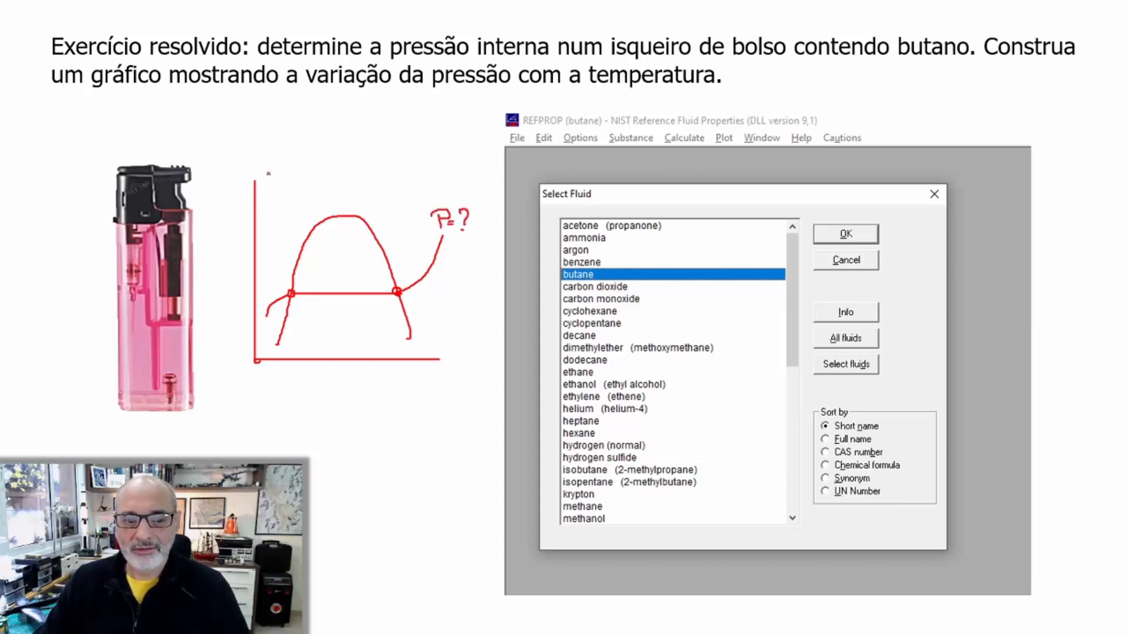
mouse_move(254, 159)
left_mouse_down()
mouse_move(254, 171)
mouse_move(289, 158)
mouse_move(265, 157)
left_mouse_up()
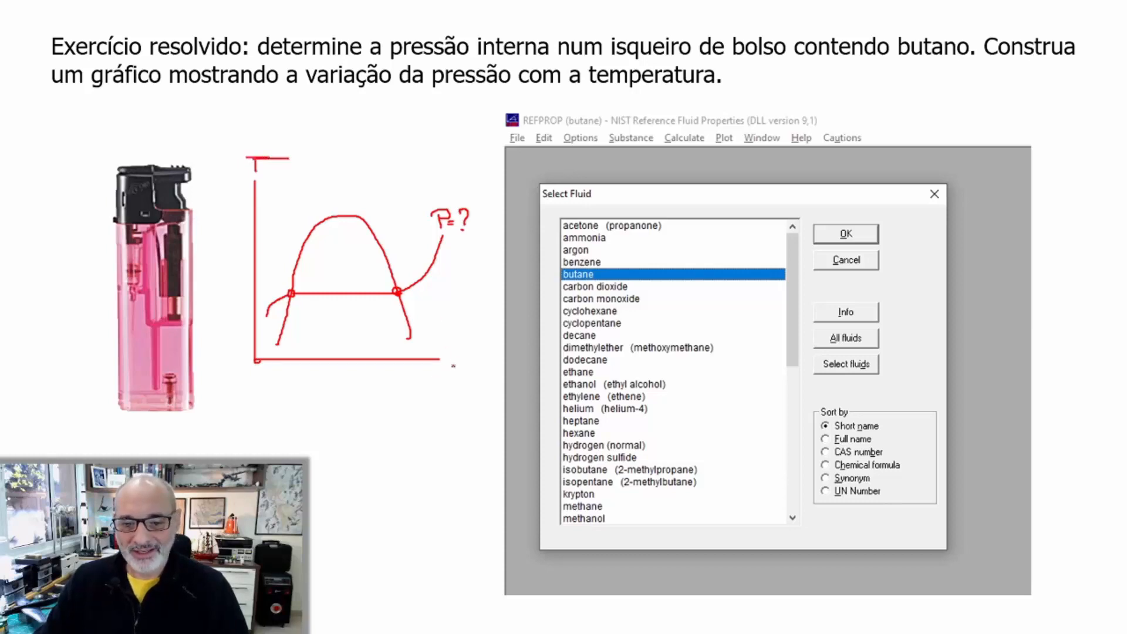
left_click_drag(451, 368, 444, 378)
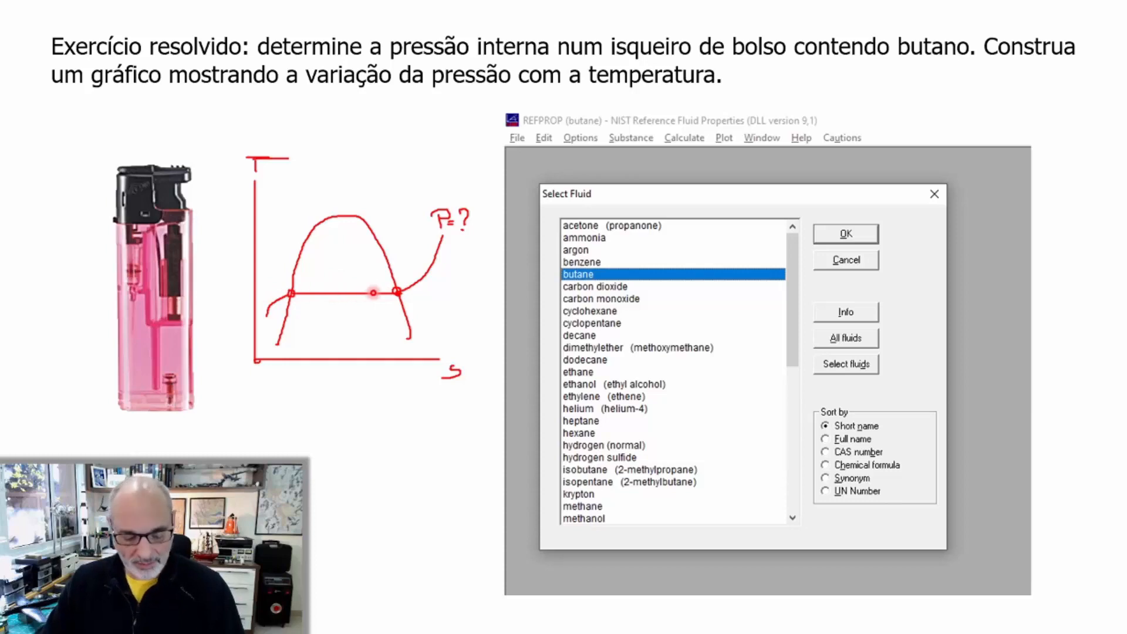
Switch back to REFPROP and calculate the butane saturation point at a temperature of 36 °C
key("alt+Tab")
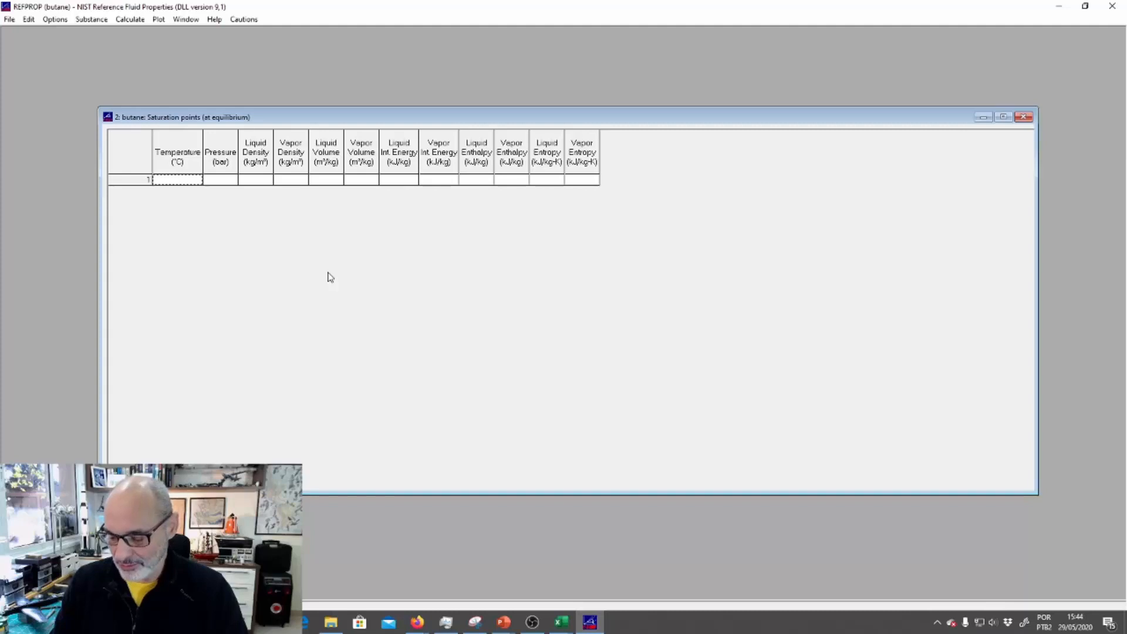
type("36")
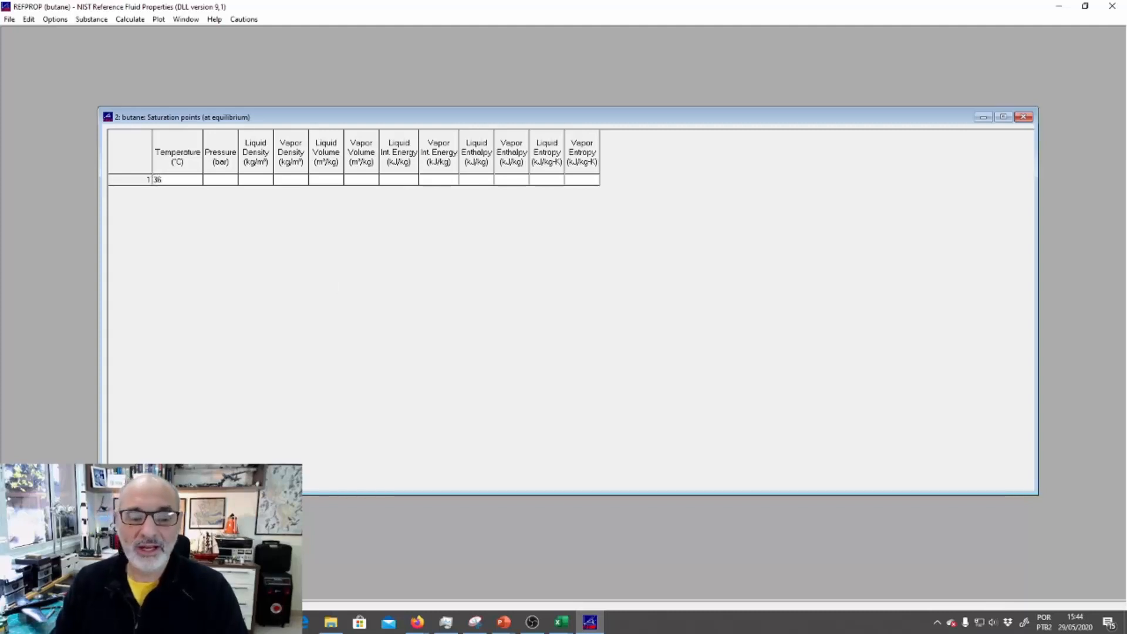
key("Return")
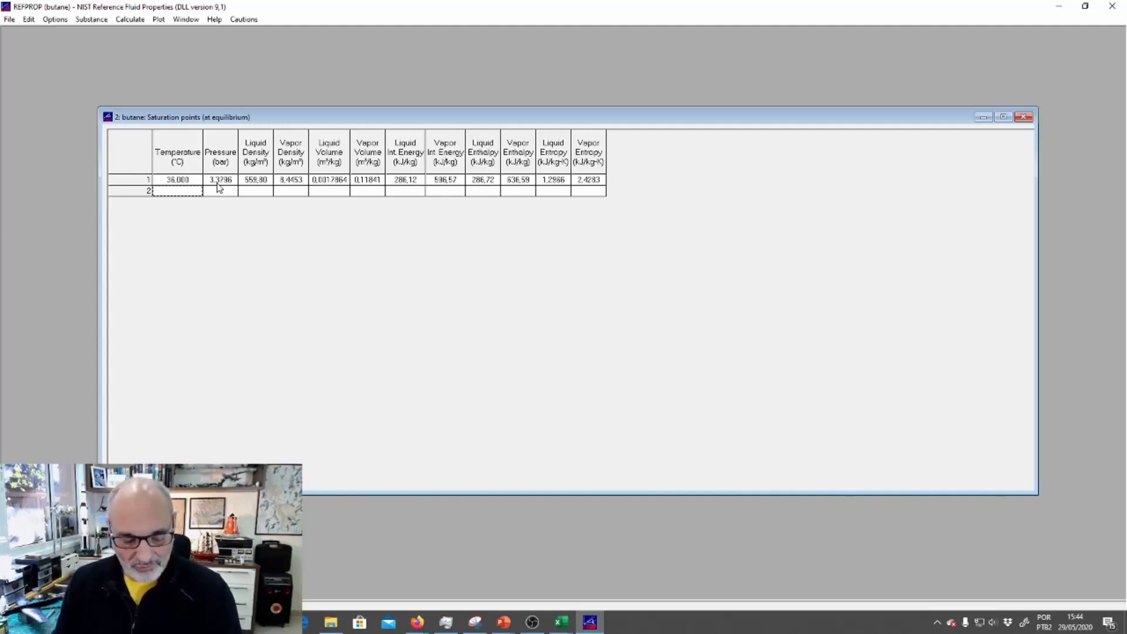
Return to the slide show and advance to the slide with butane's pressure-volume diagram
key("alt+Tab")
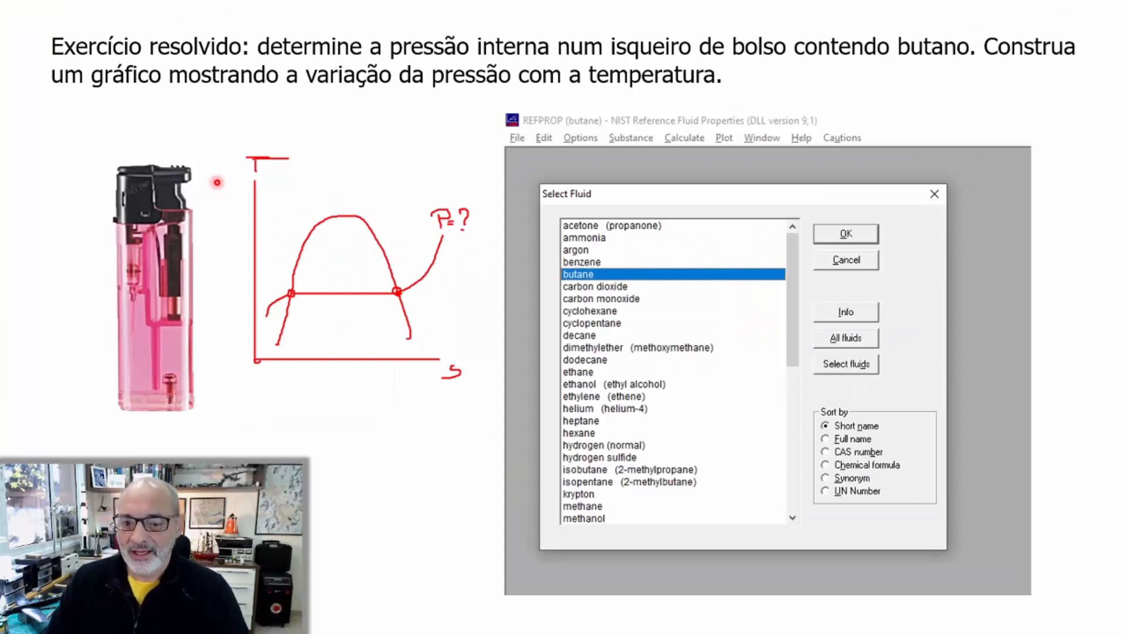
key("Right")
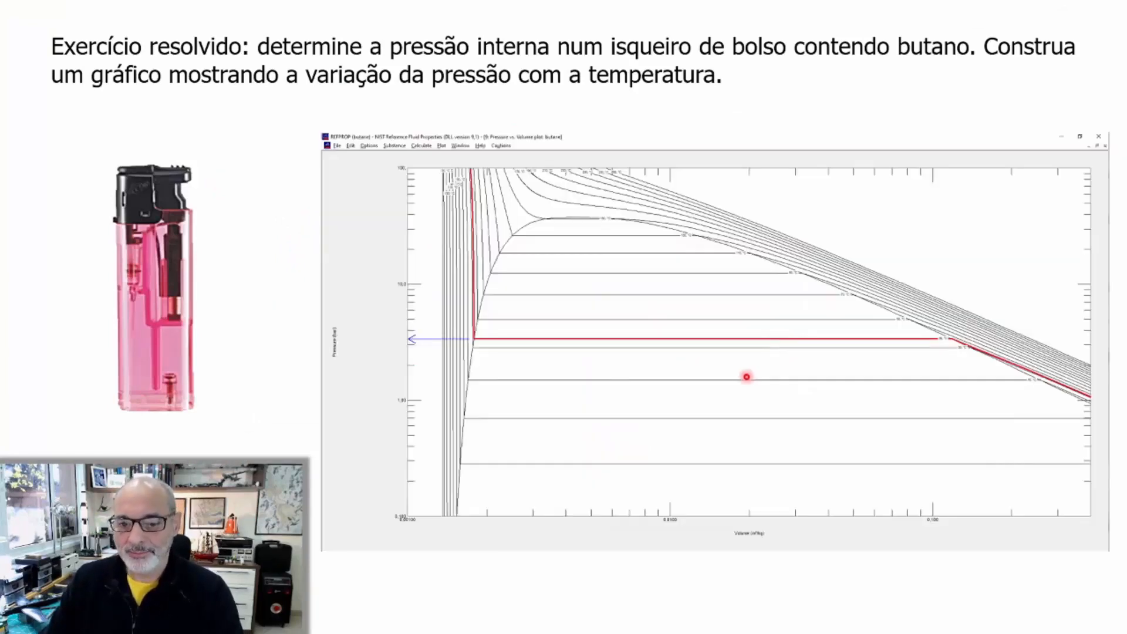
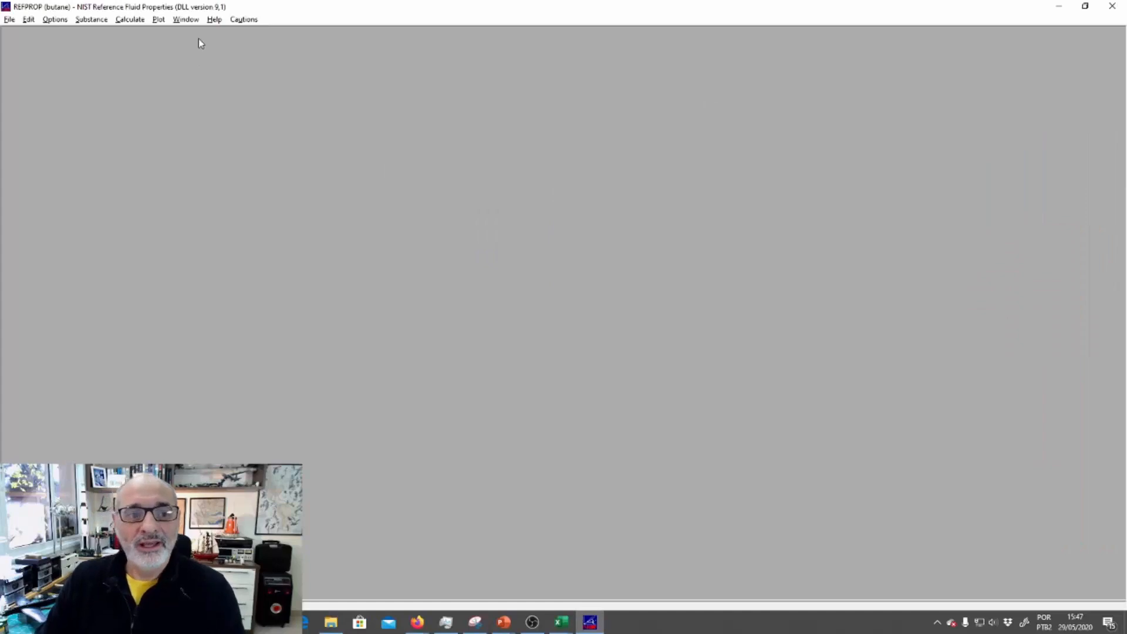
Generate a butane isoproperty table at a constant pressure of 1 bar, varying temperature from 100 °C to 300 °C in 10 °C increments
left_click(122, 23)
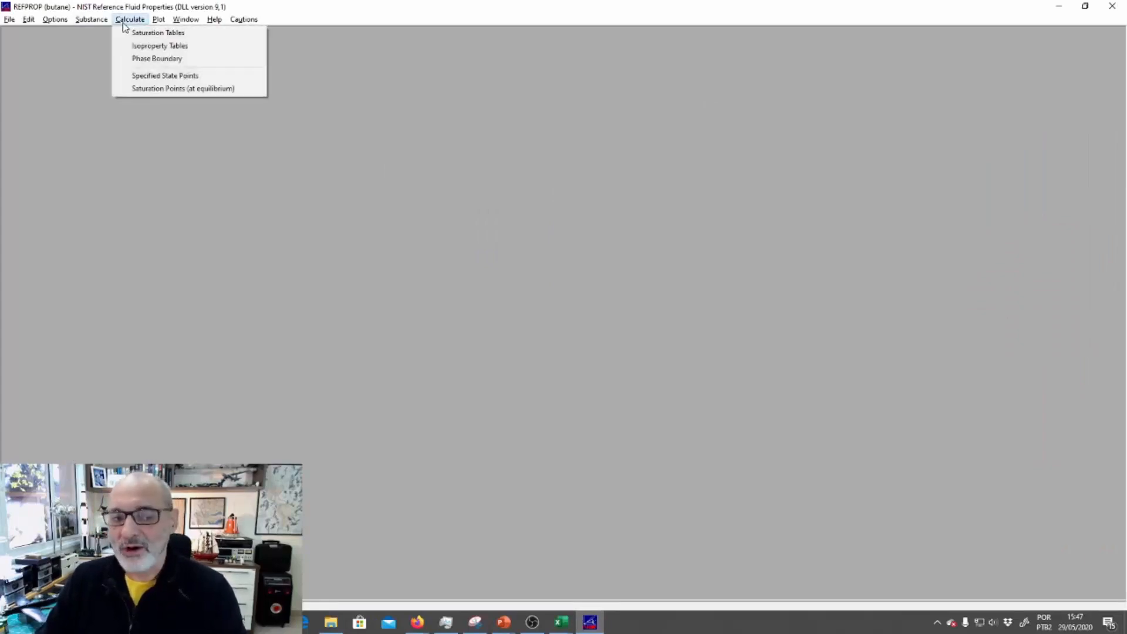
left_click(161, 49)
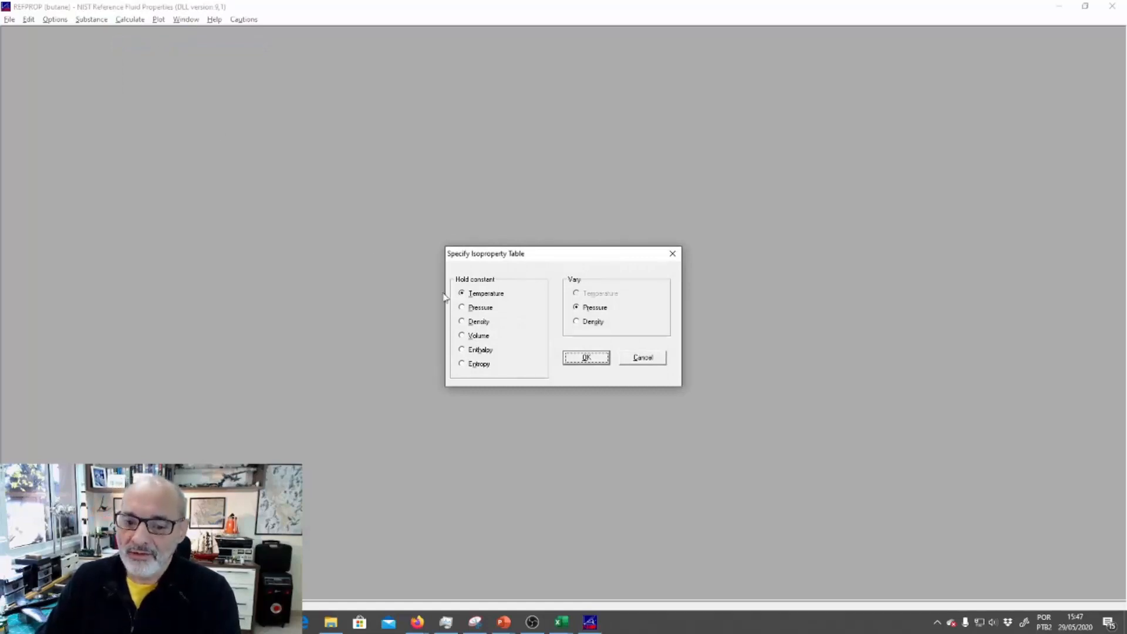
left_click(476, 311)
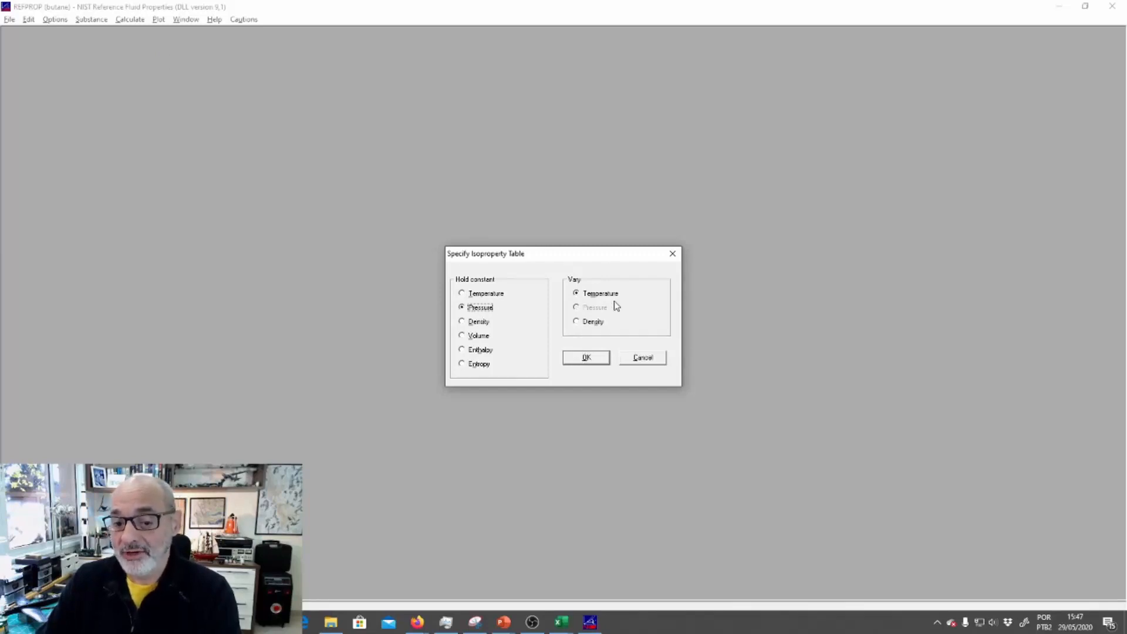
left_click(594, 357)
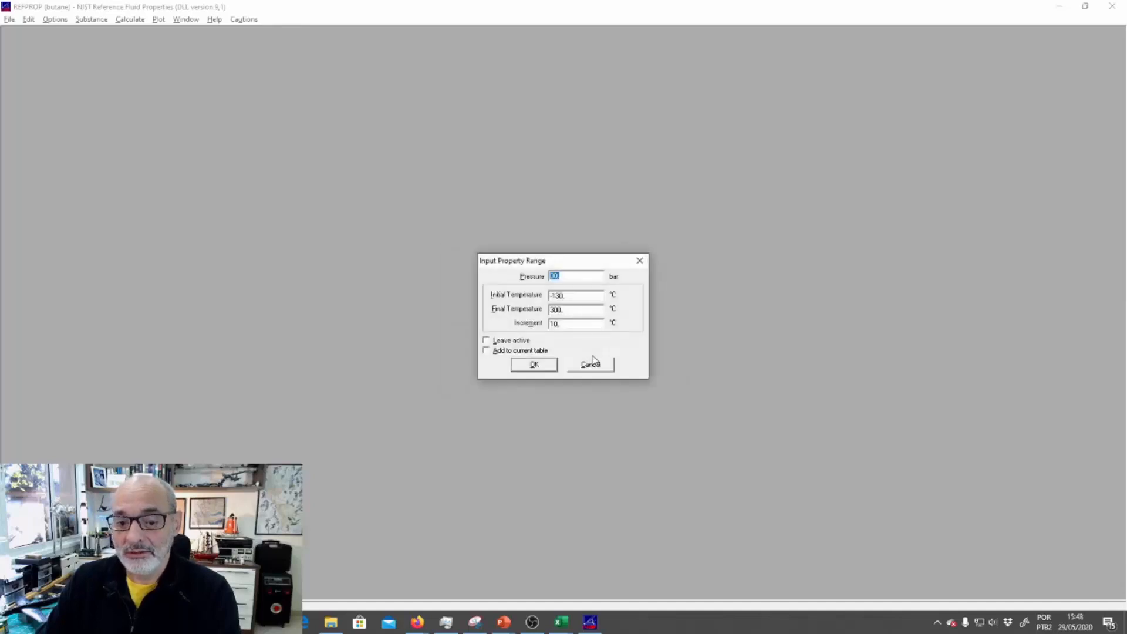
type("1")
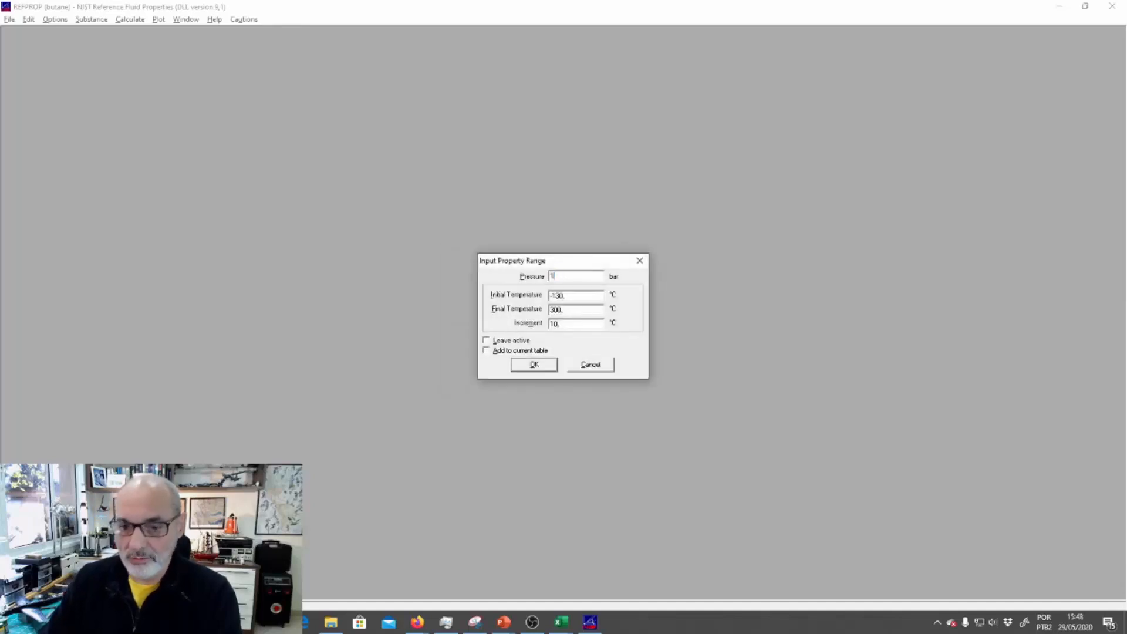
double_click(581, 294)
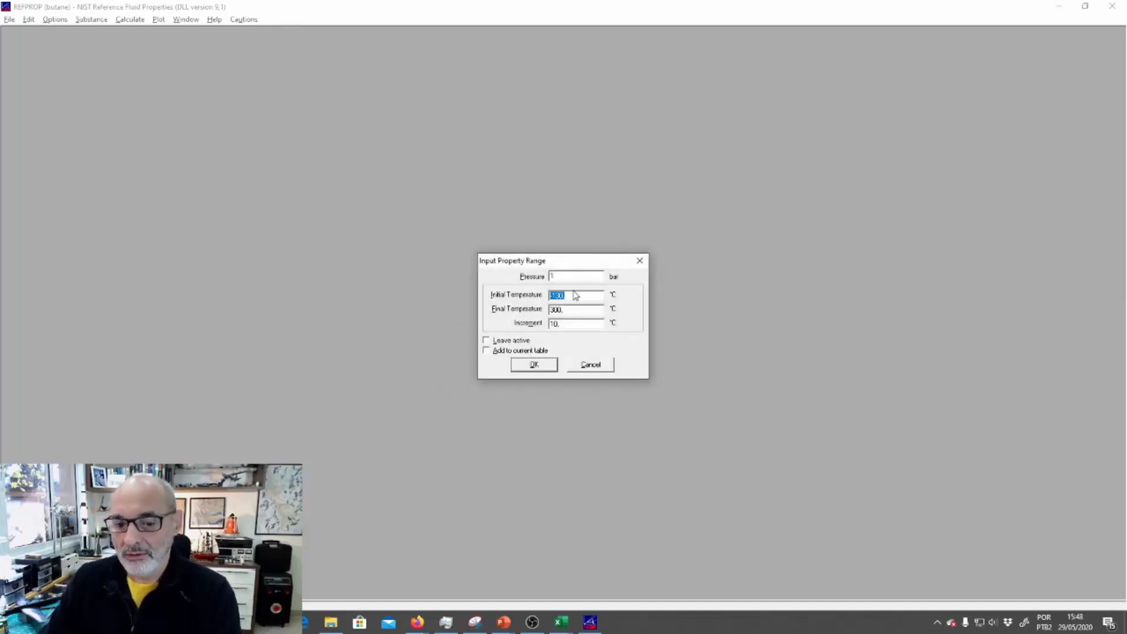
type("100")
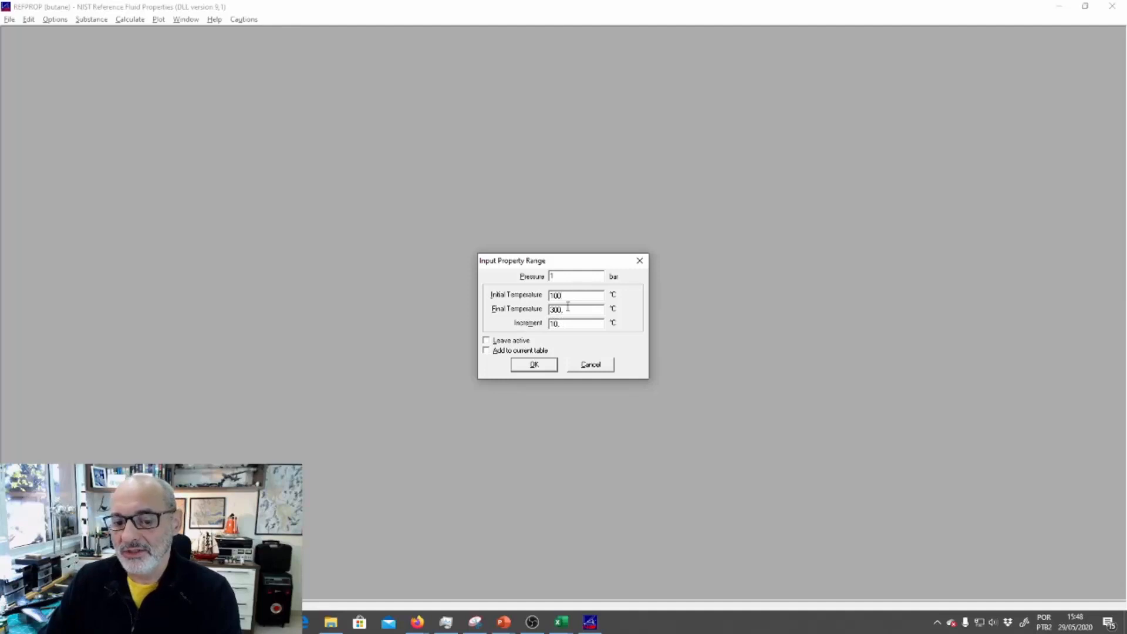
left_click(536, 367)
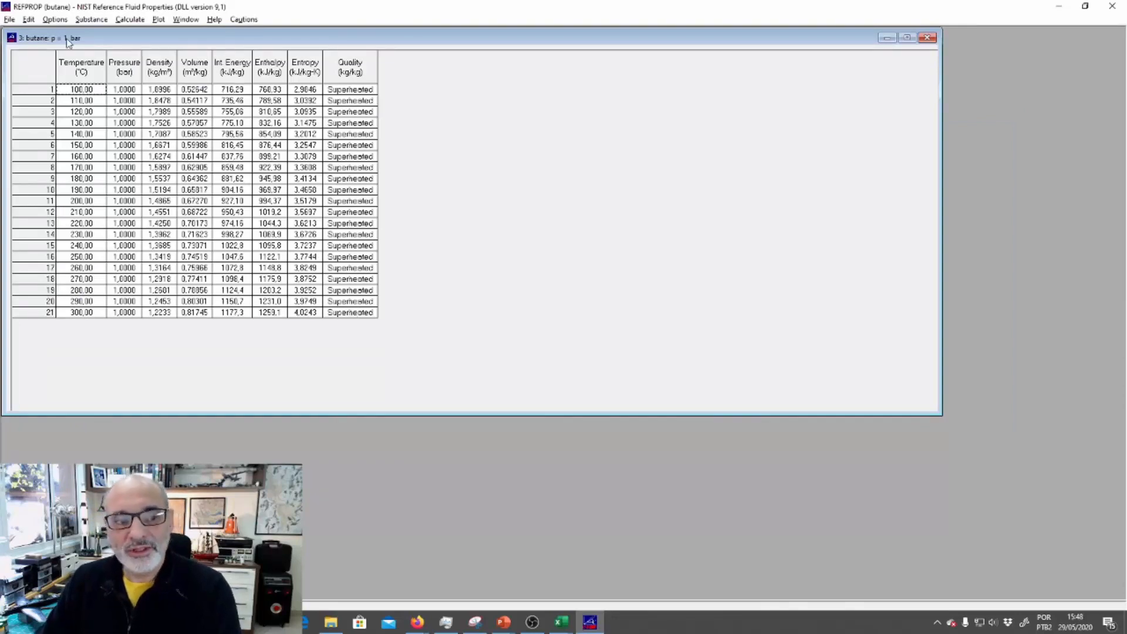
Copy the entire 1 bar table, switch to Excel, clear cell C3 and paste the data starting at A1
left_click(35, 69)
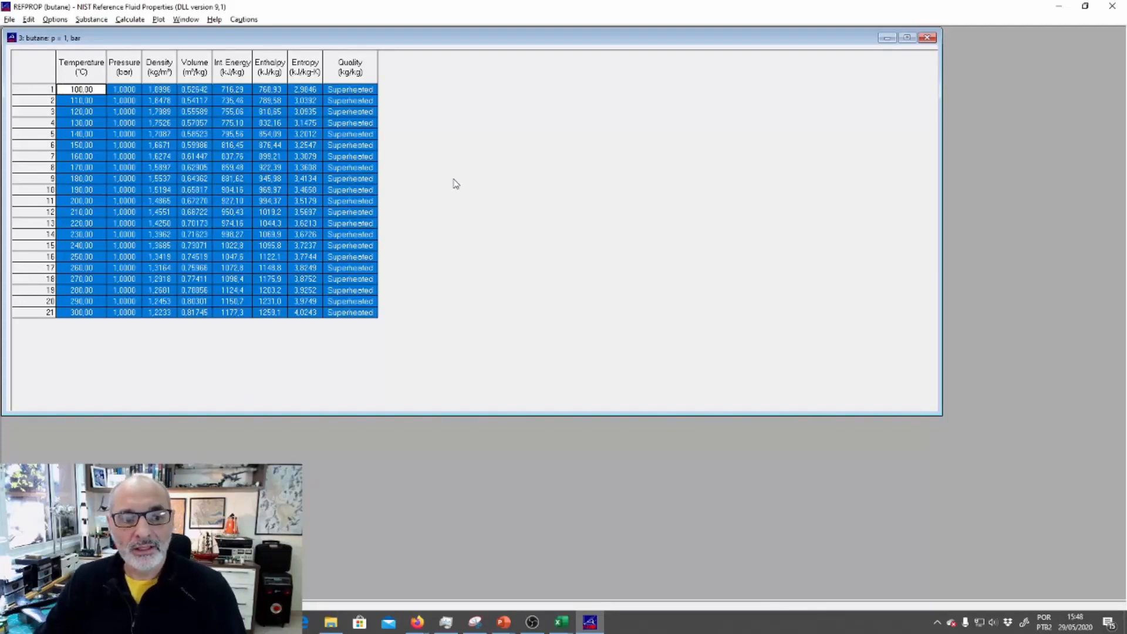
key("alt+Tab")
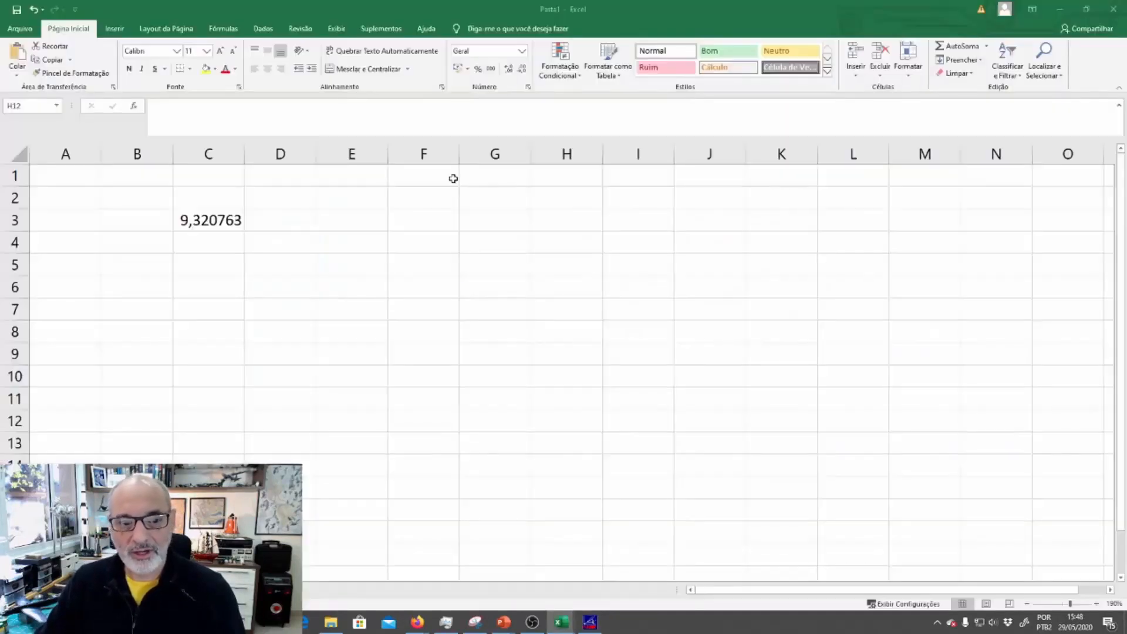
left_click(234, 217)
key("Delete")
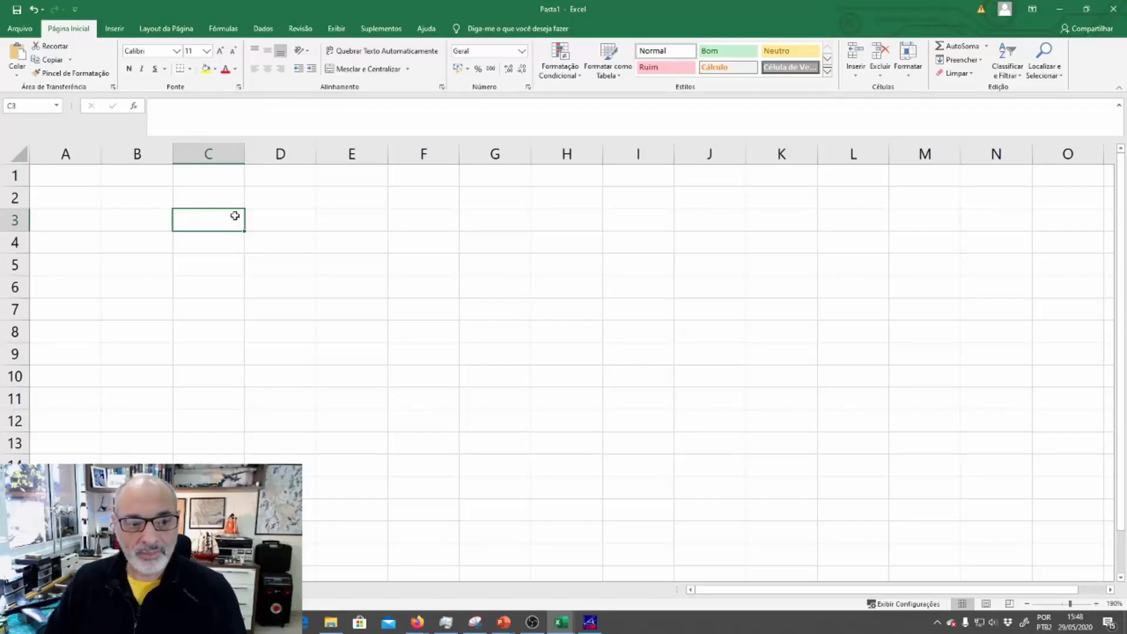
left_click(72, 182)
key("ctrl+v")
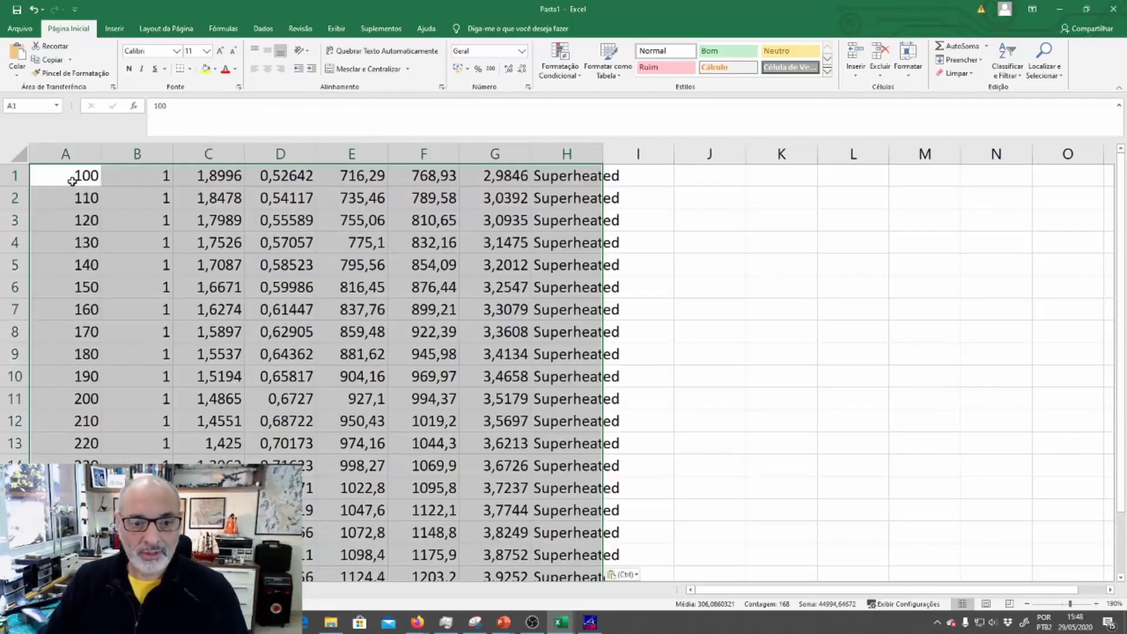
scroll(440, 370, "down", 5)
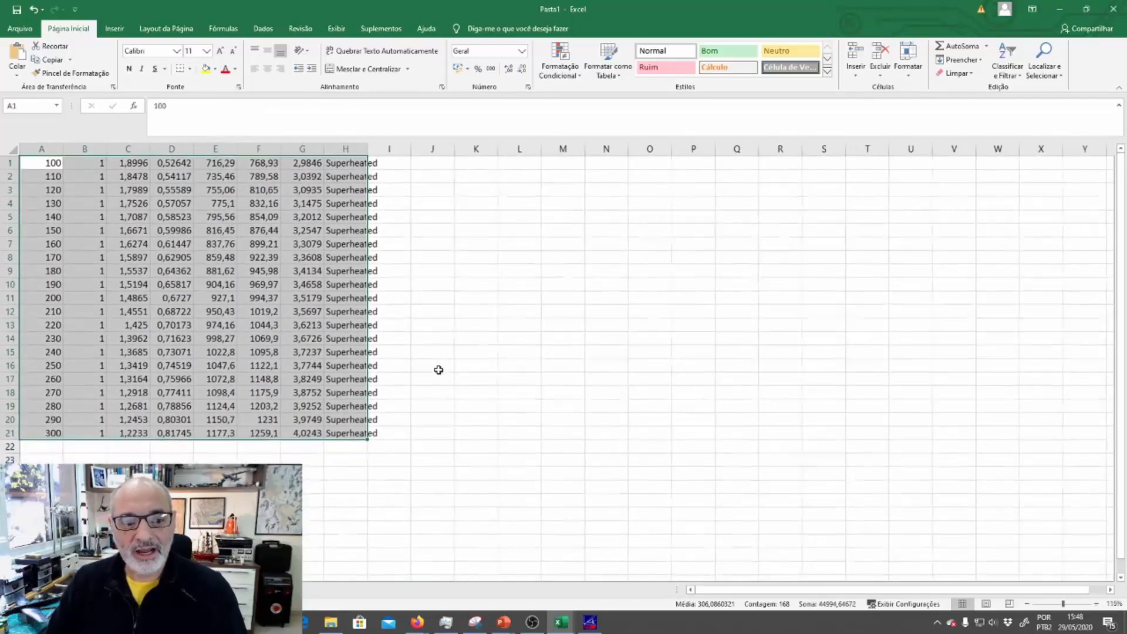
left_click(438, 368)
Check the pasted worksheet columns against REFPROP's table headings to identify the temperature, density and volume data
left_click(56, 149)
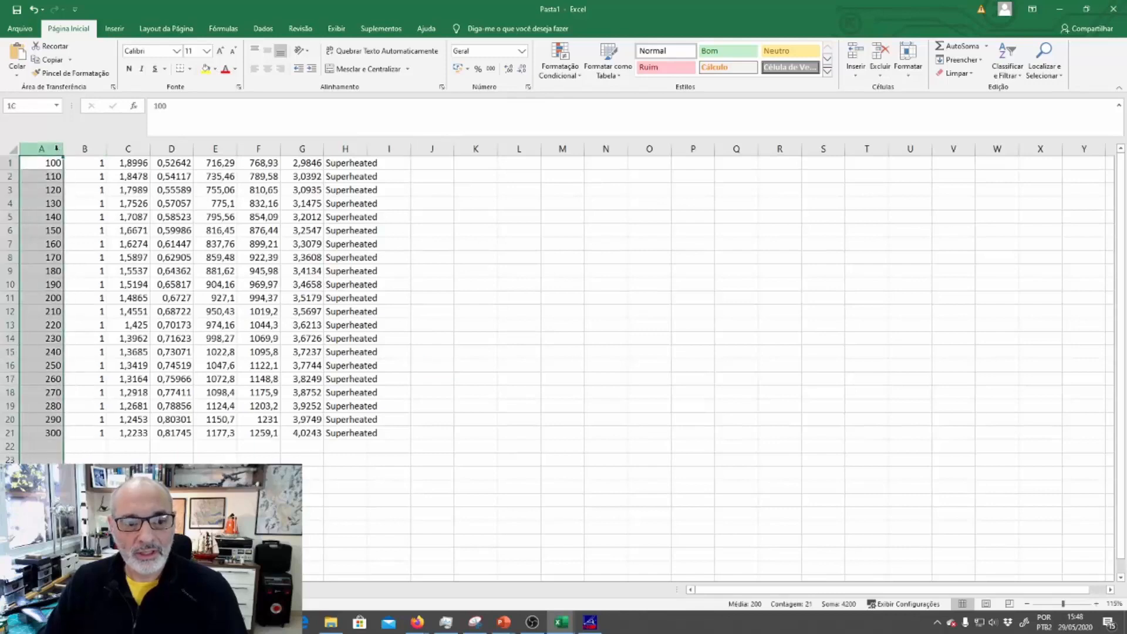
key("alt+Tab")
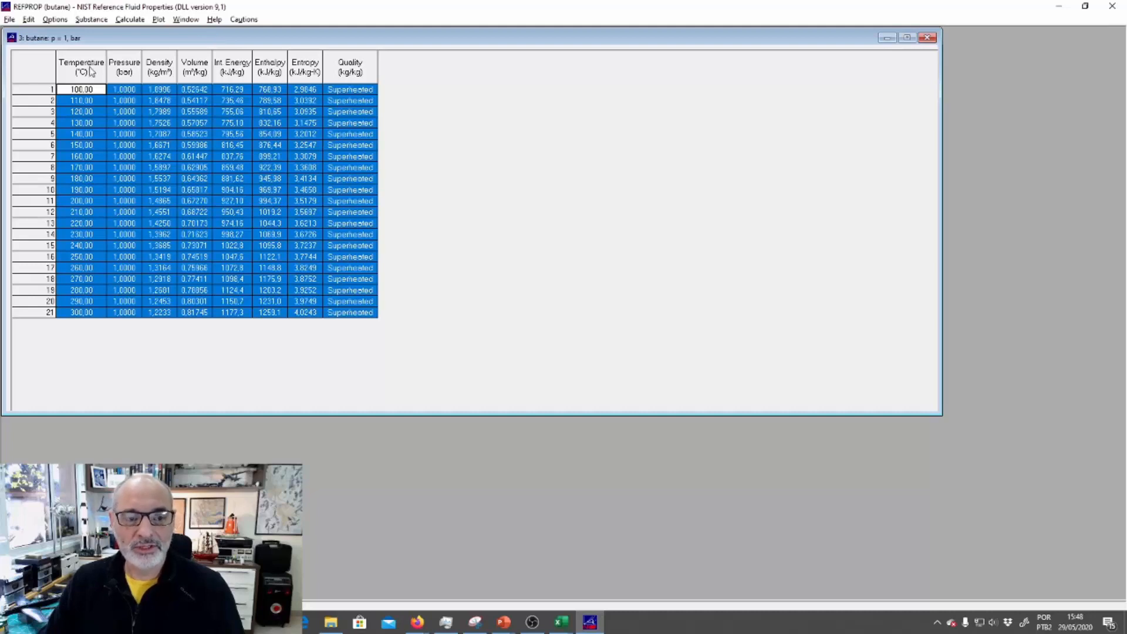
key("alt+Tab")
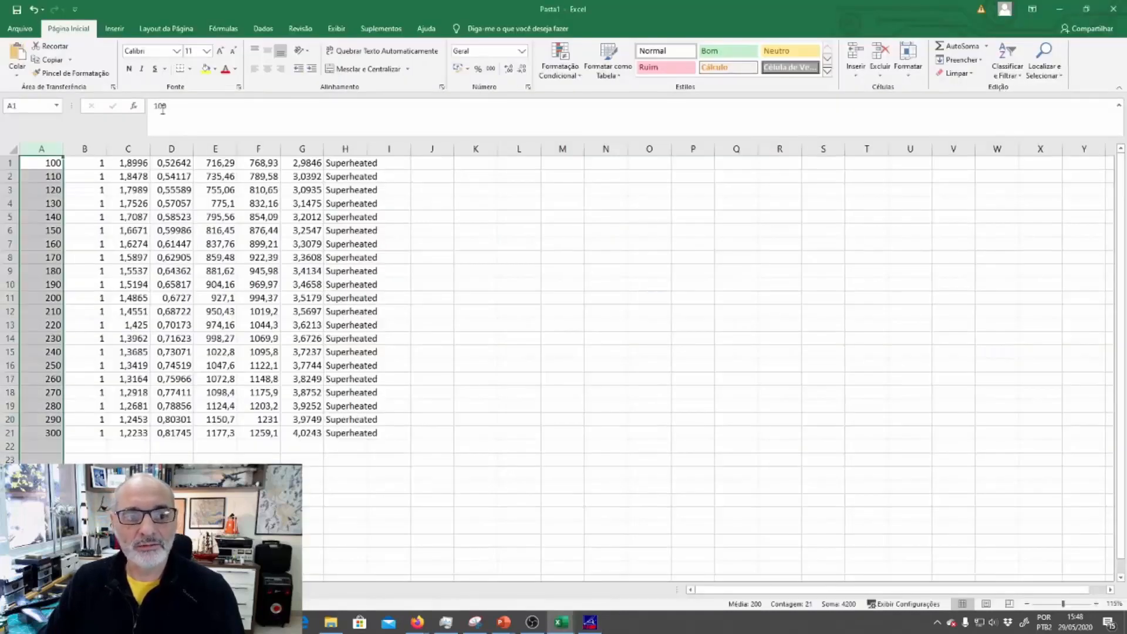
left_click_drag(52, 163, 48, 435)
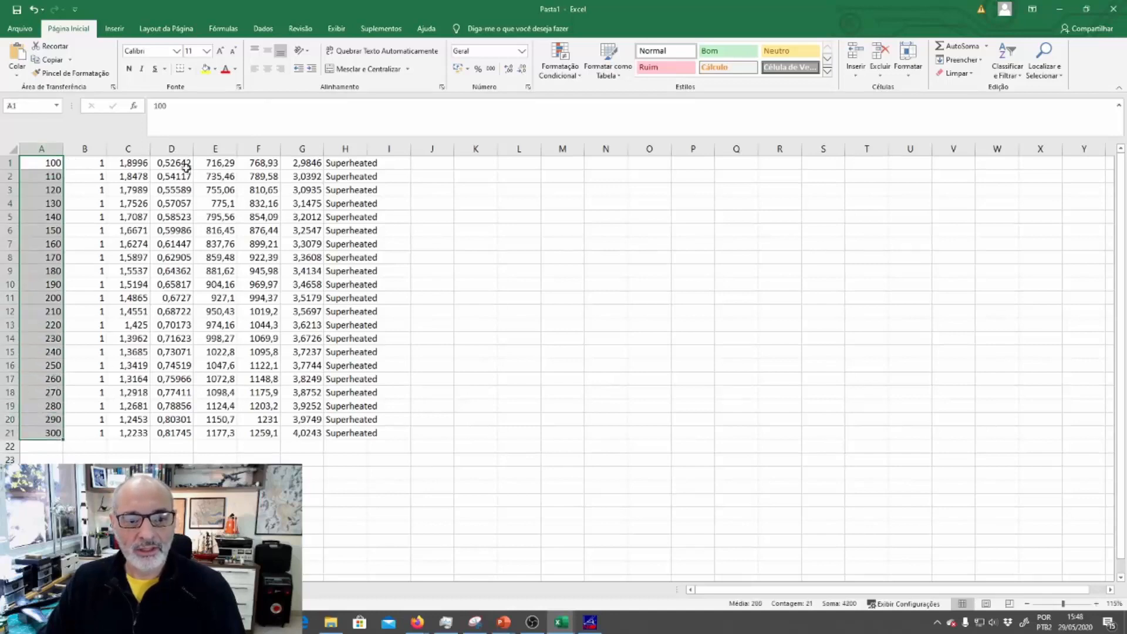
left_click_drag(183, 163, 183, 427)
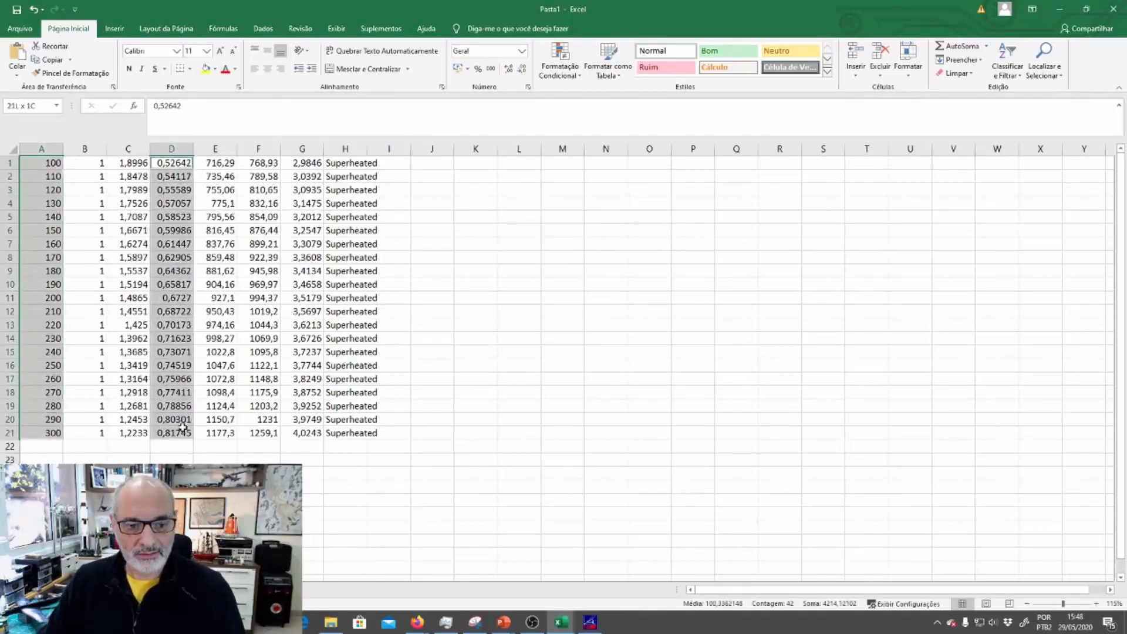
key("alt+Tab")
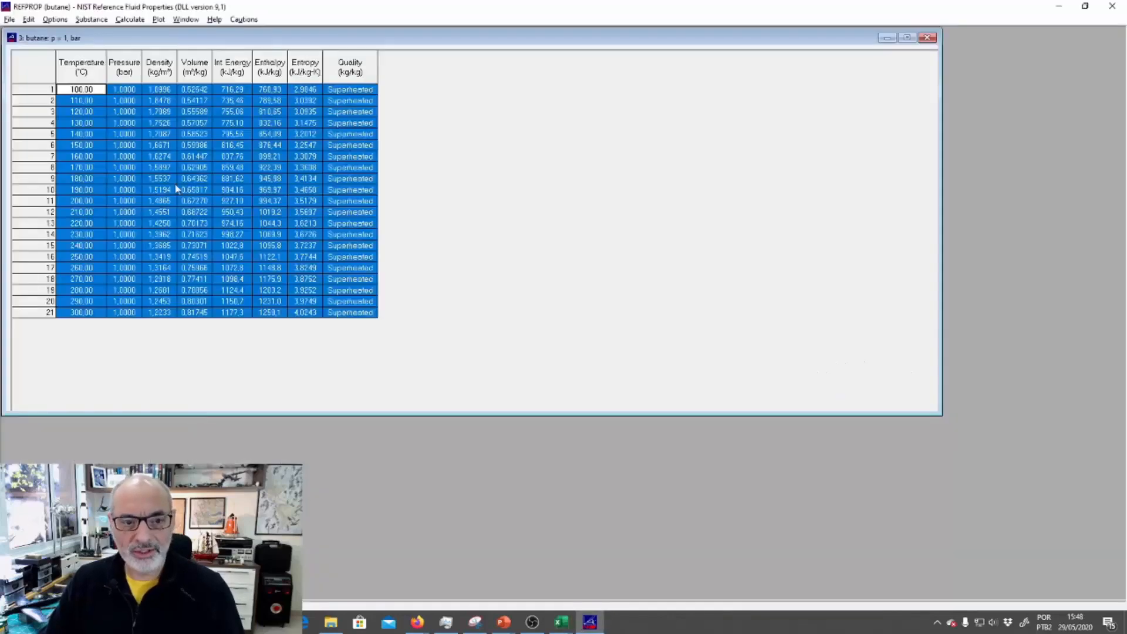
key("alt+Tab")
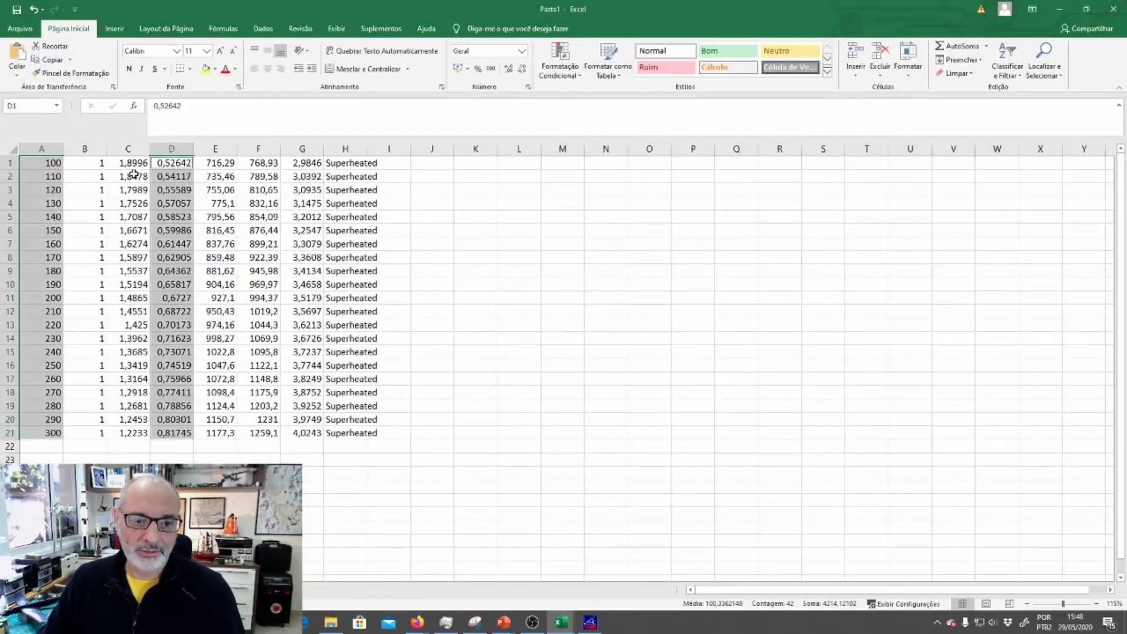
Plot the densities in C1:C20 against the temperatures in A1:A20 as a markers-only scatter chart
left_click_drag(128, 162, 128, 420)
left_click(50, 165, "ctrl")
left_click_drag(50, 165, 55, 433)
left_click_drag(53, 164, 55, 426)
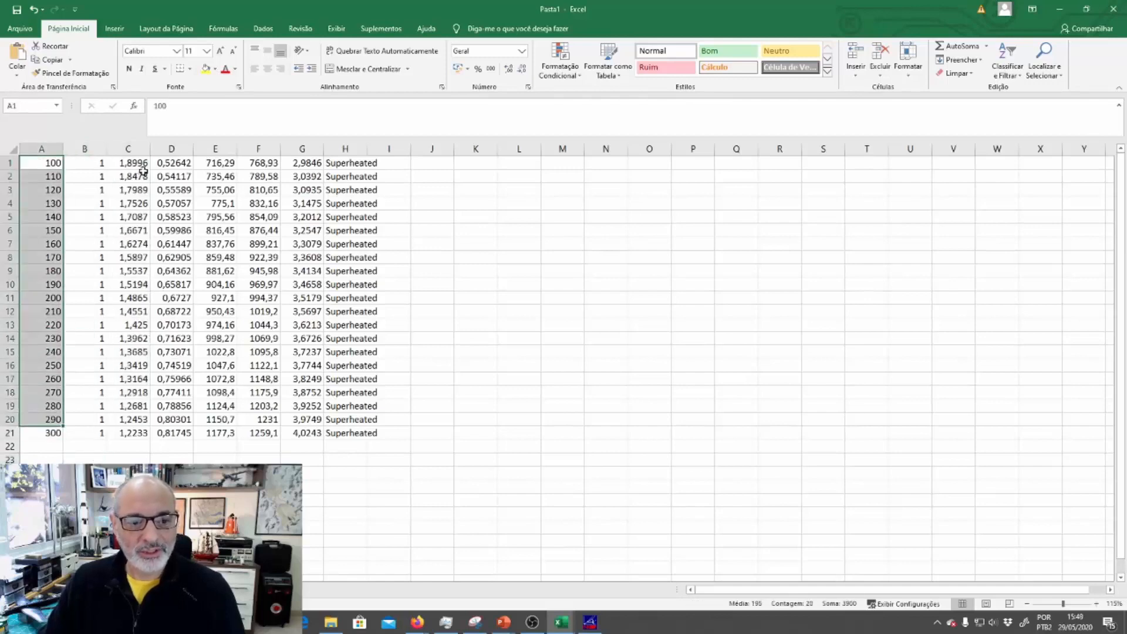
left_click_drag(141, 165, 144, 418)
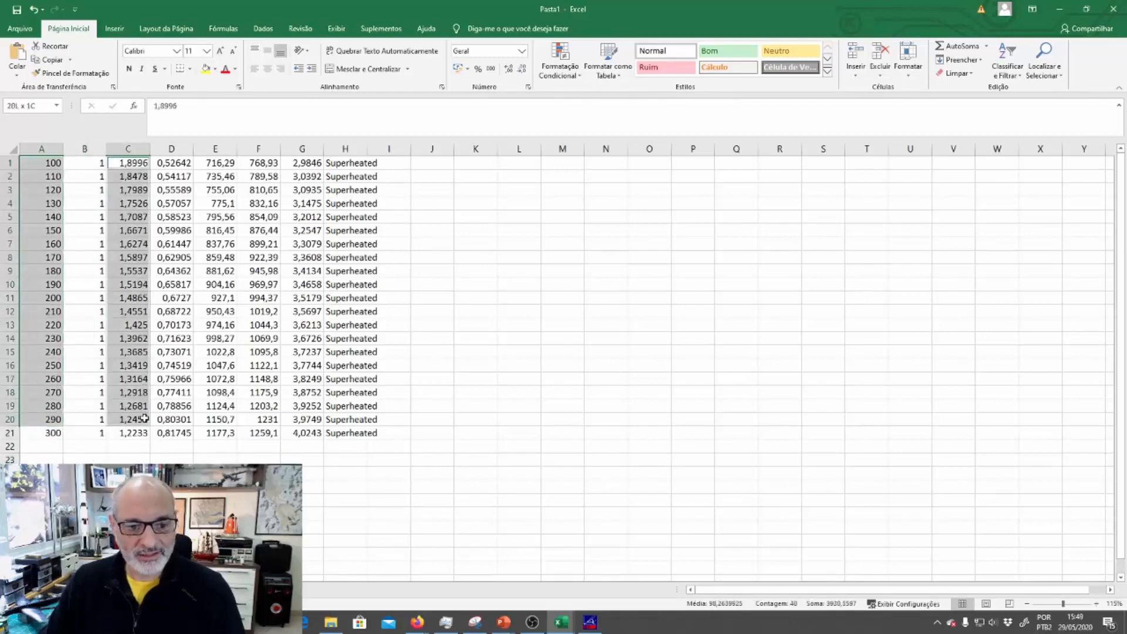
left_click(117, 34)
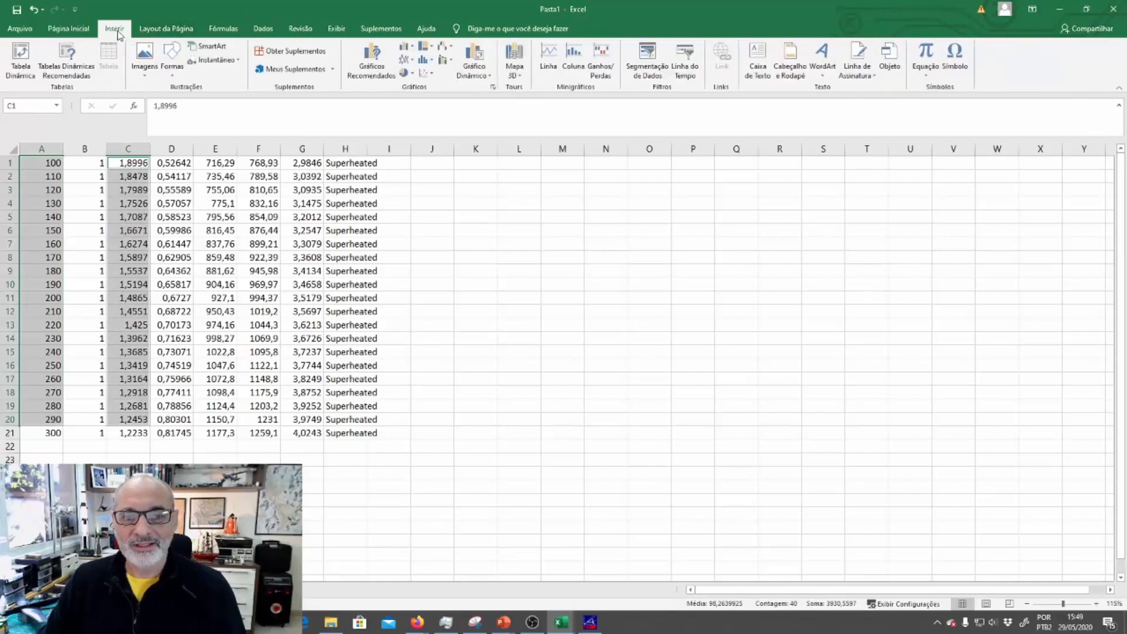
left_click(425, 78)
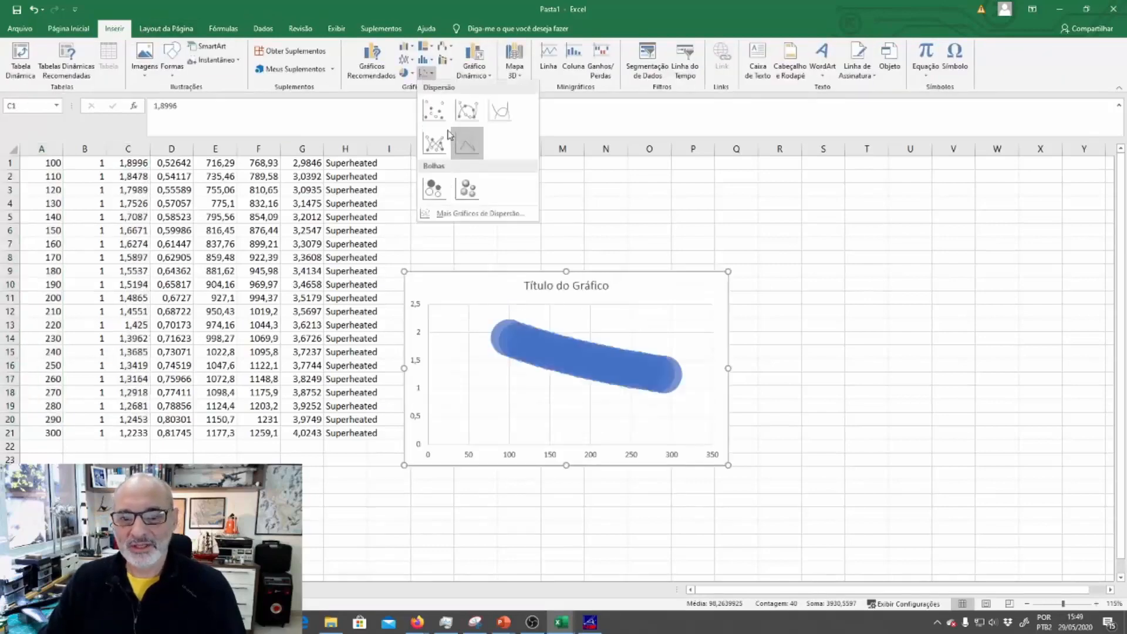
left_click(436, 110)
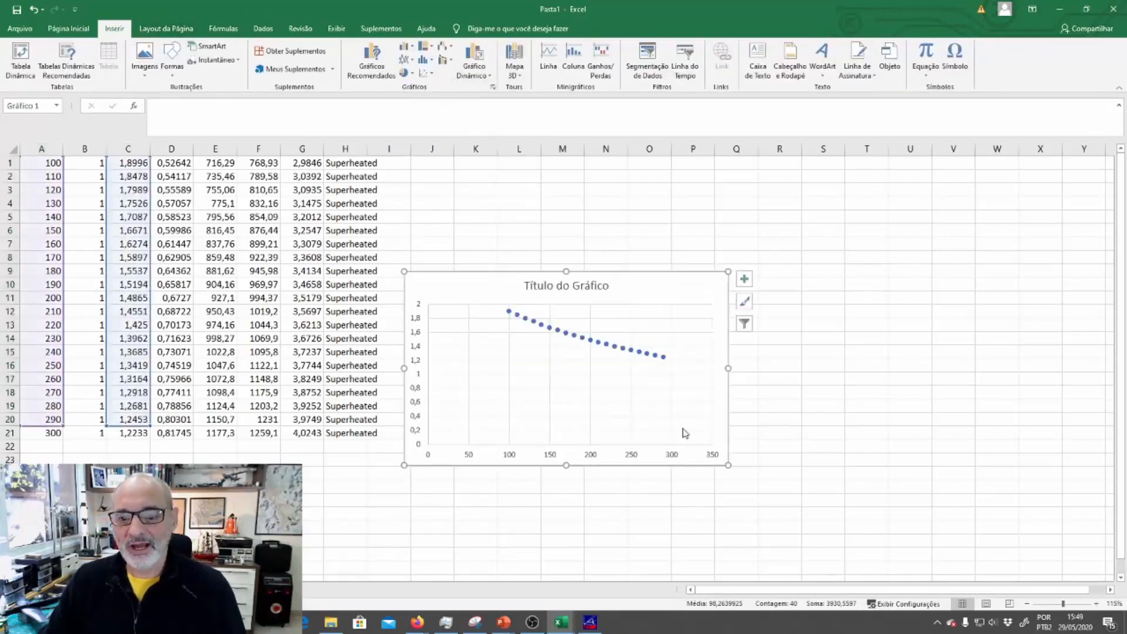
left_click(594, 340)
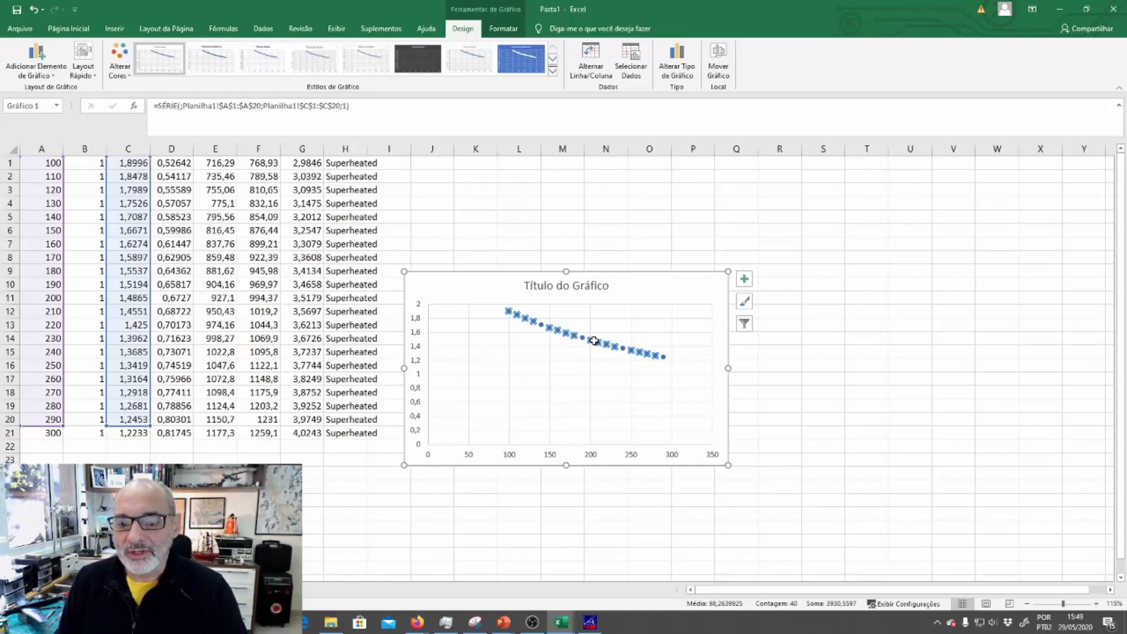
left_click(608, 230)
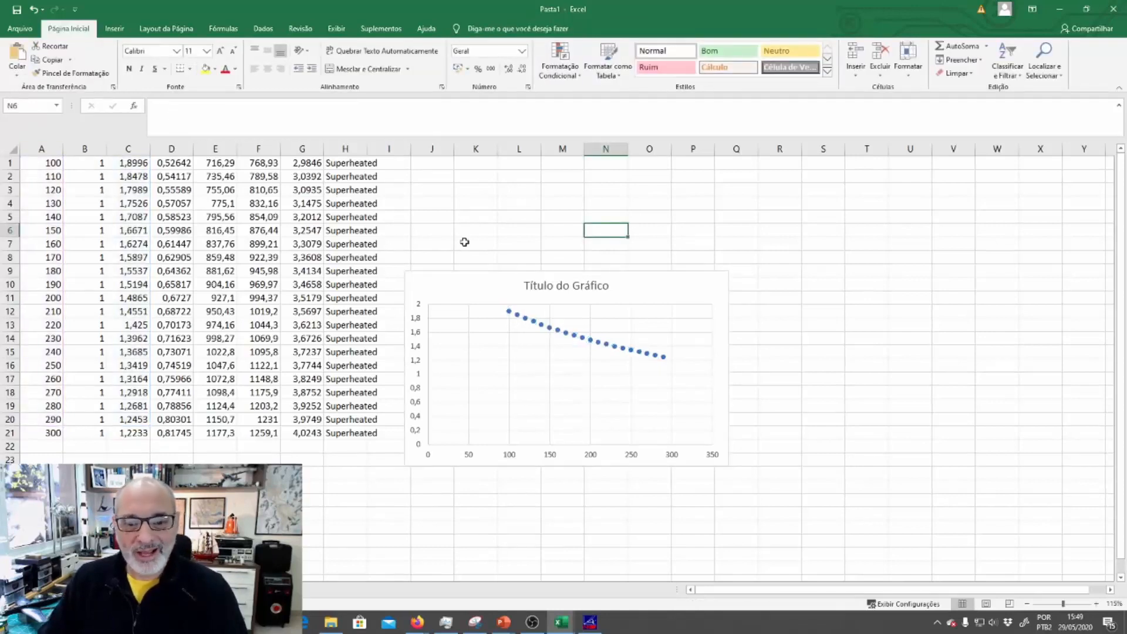
Delete the scatter chart and clear all the pasted table data from the worksheet
left_click(480, 283)
key("Delete")
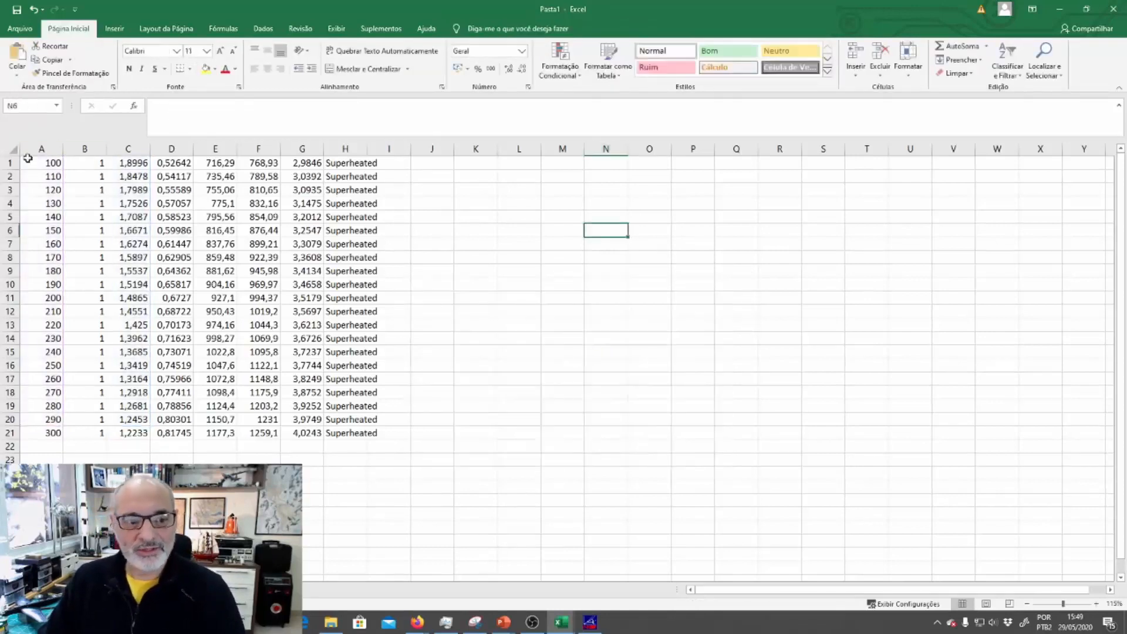
left_click_drag(27, 159, 416, 445)
key("Delete")
left_click(649, 446)
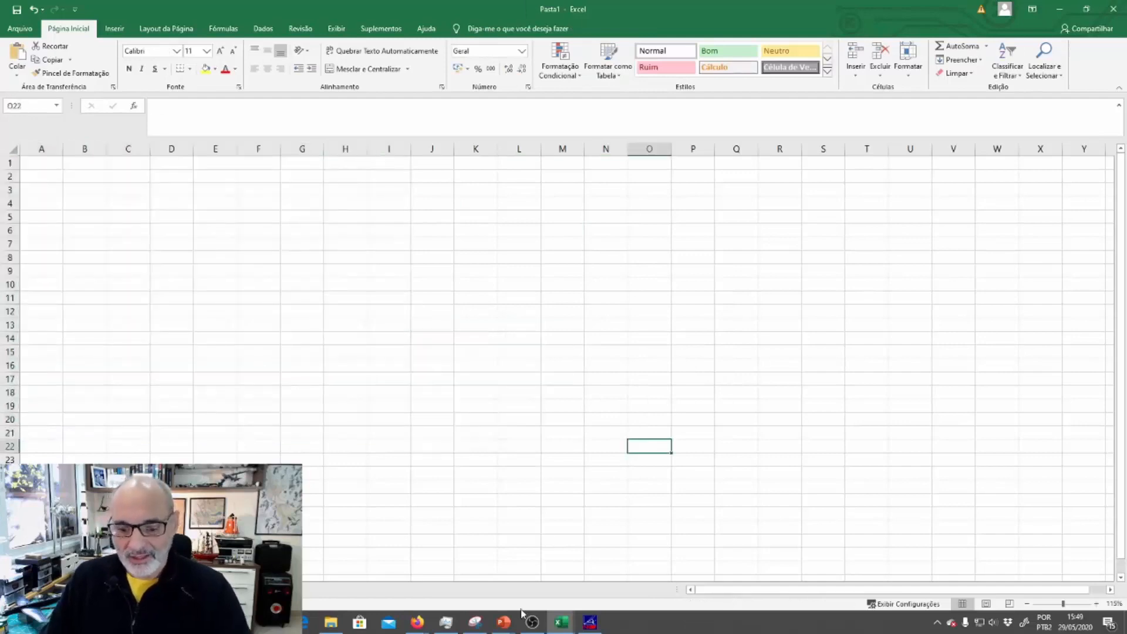
Switch back to REFPROP and close the 1 bar butane table
left_click(590, 623)
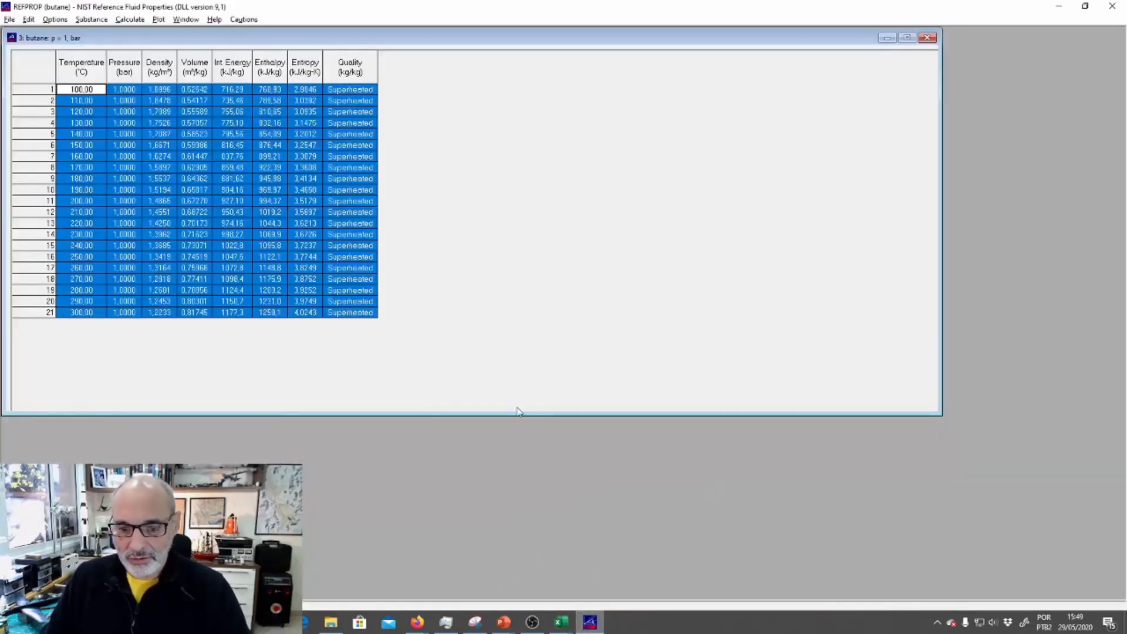
left_click(495, 325)
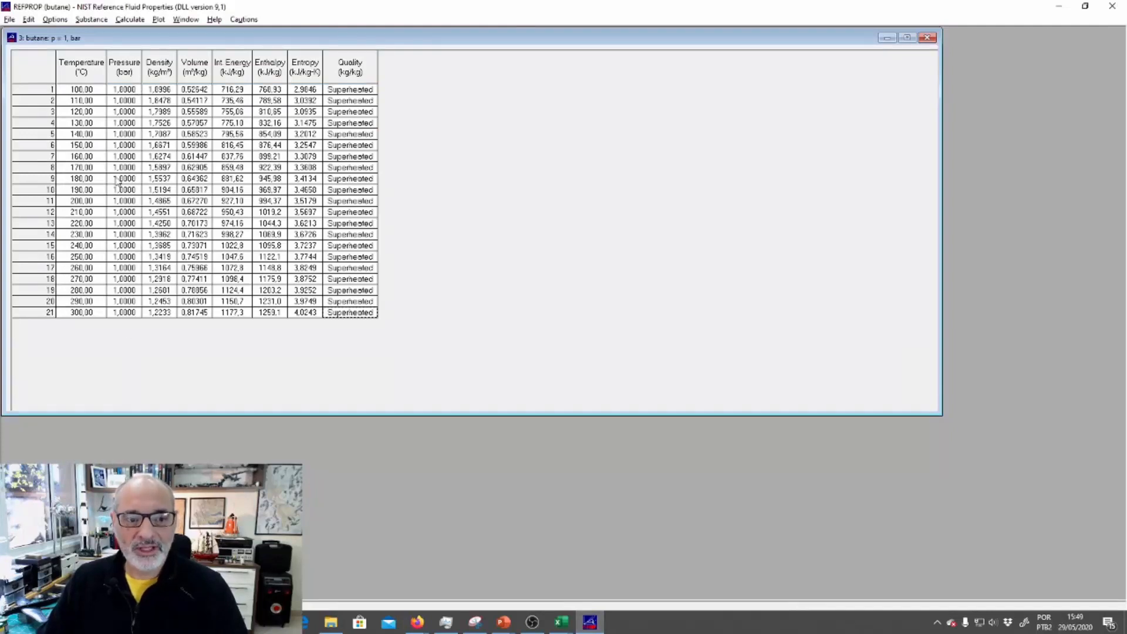
left_click(150, 234)
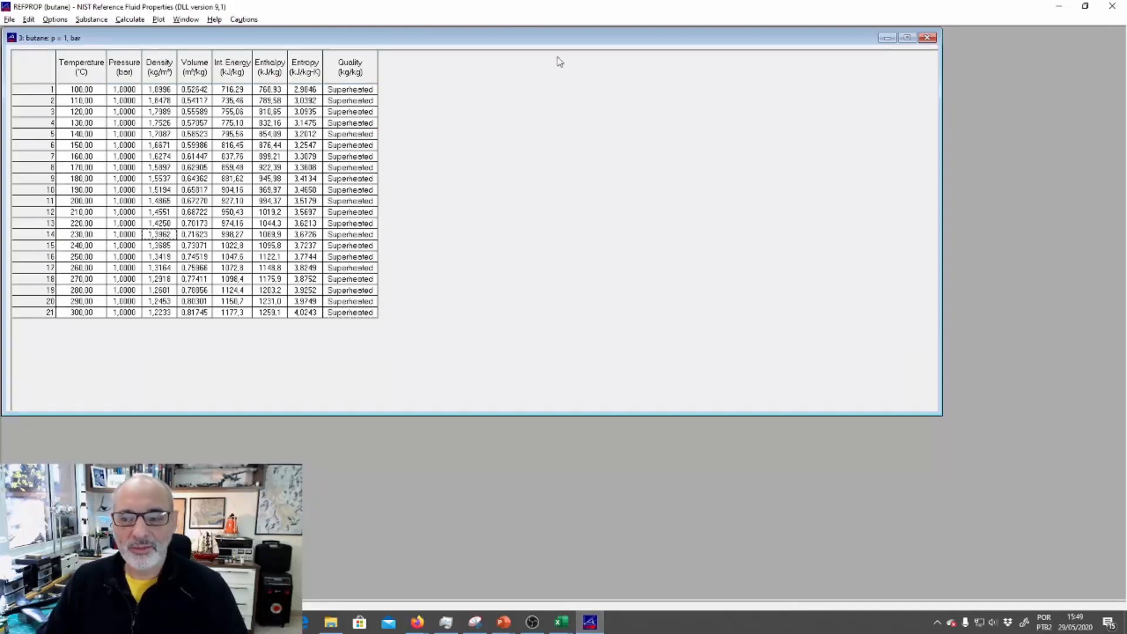
left_click(929, 38)
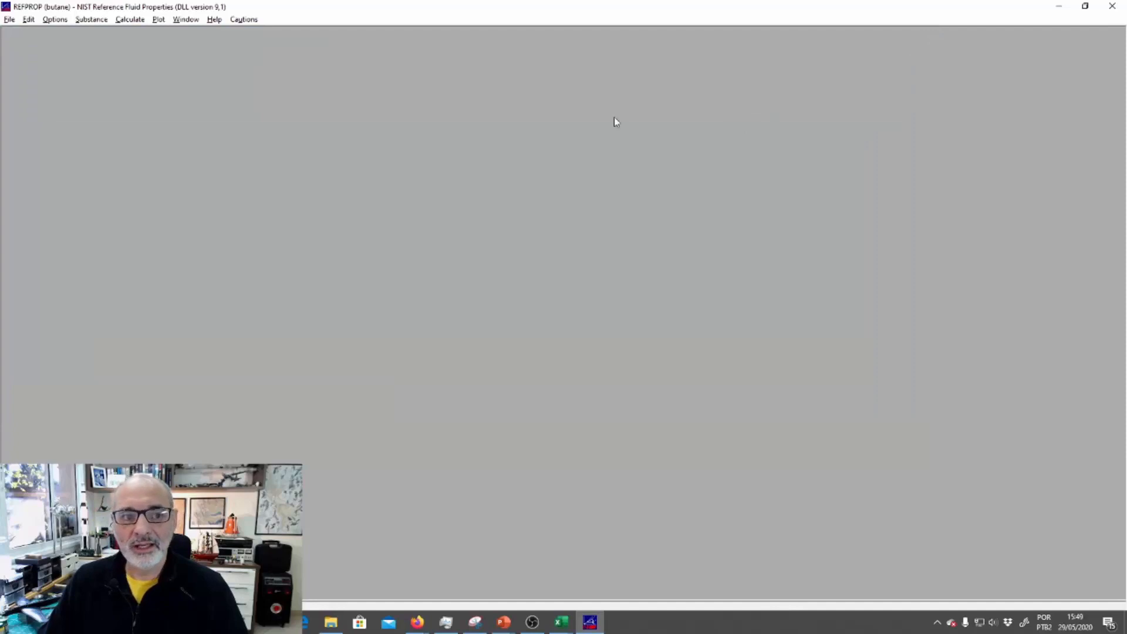
Calculate a vapor-liquid saturation table for butane varying temperature from 0 to 150 °C in 5 °C increments
left_click(125, 23)
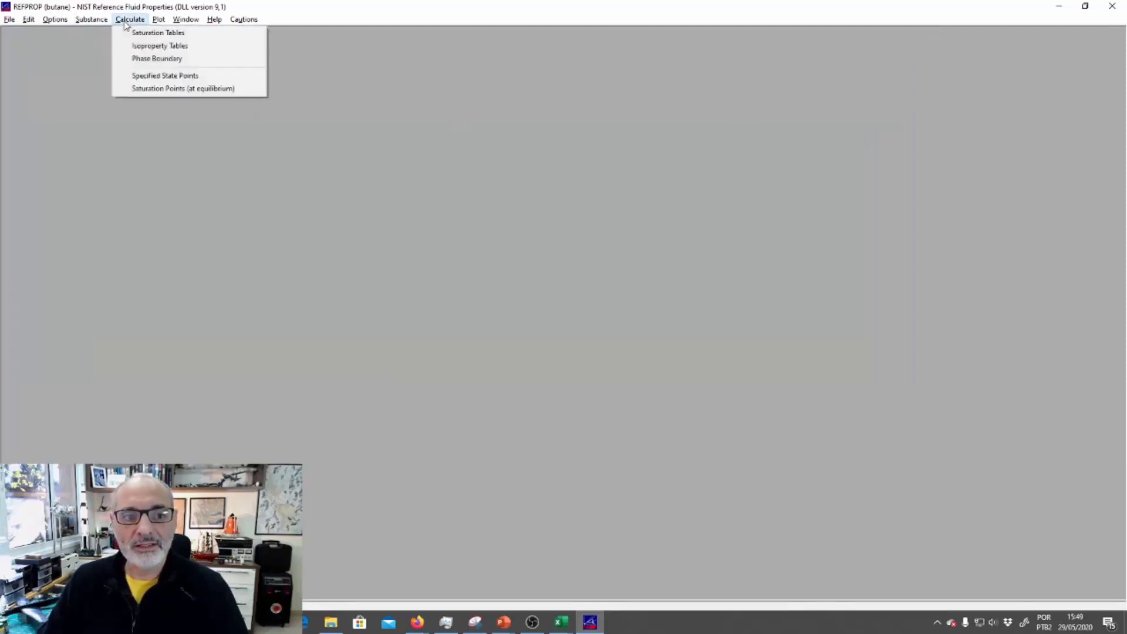
left_click(186, 34)
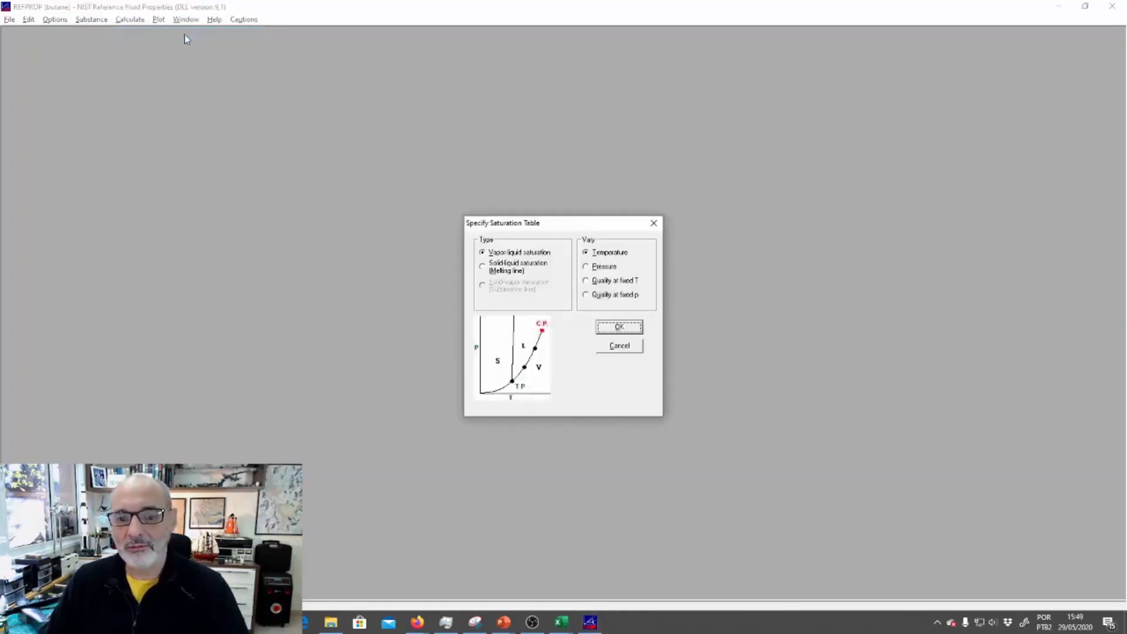
left_click_drag(562, 223, 537, 133)
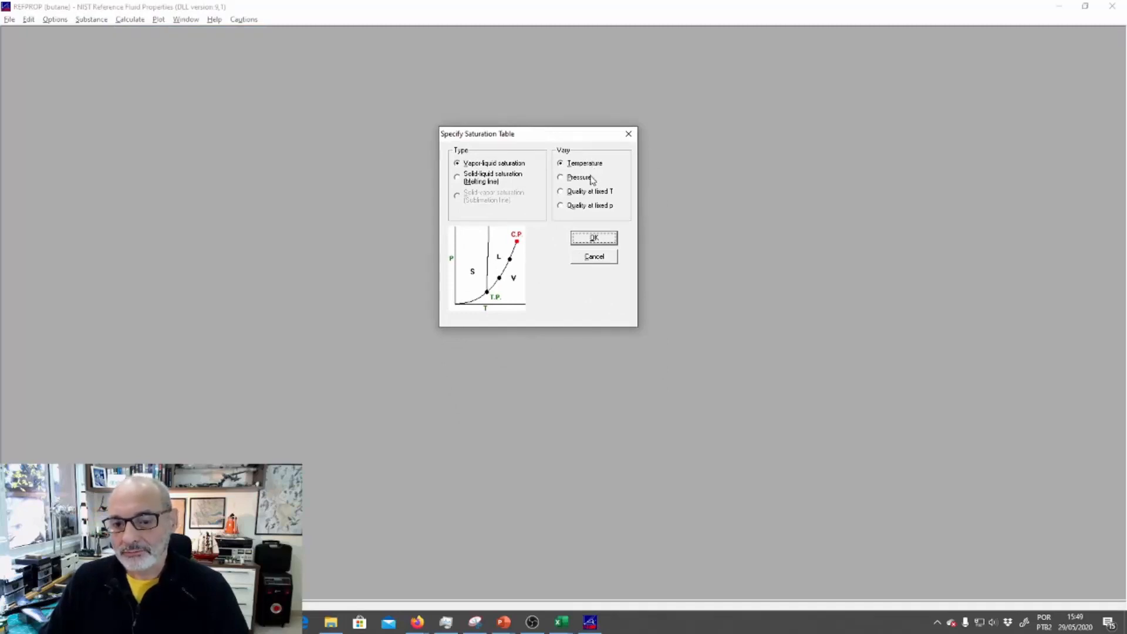
key("alt+Tab")
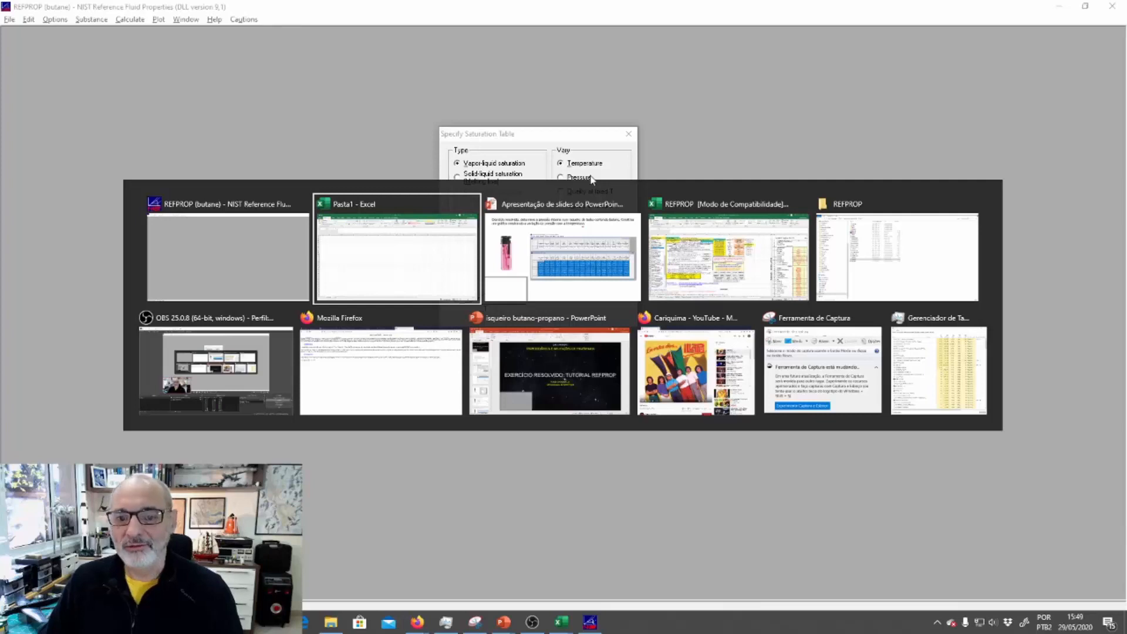
key("alt+Tab")
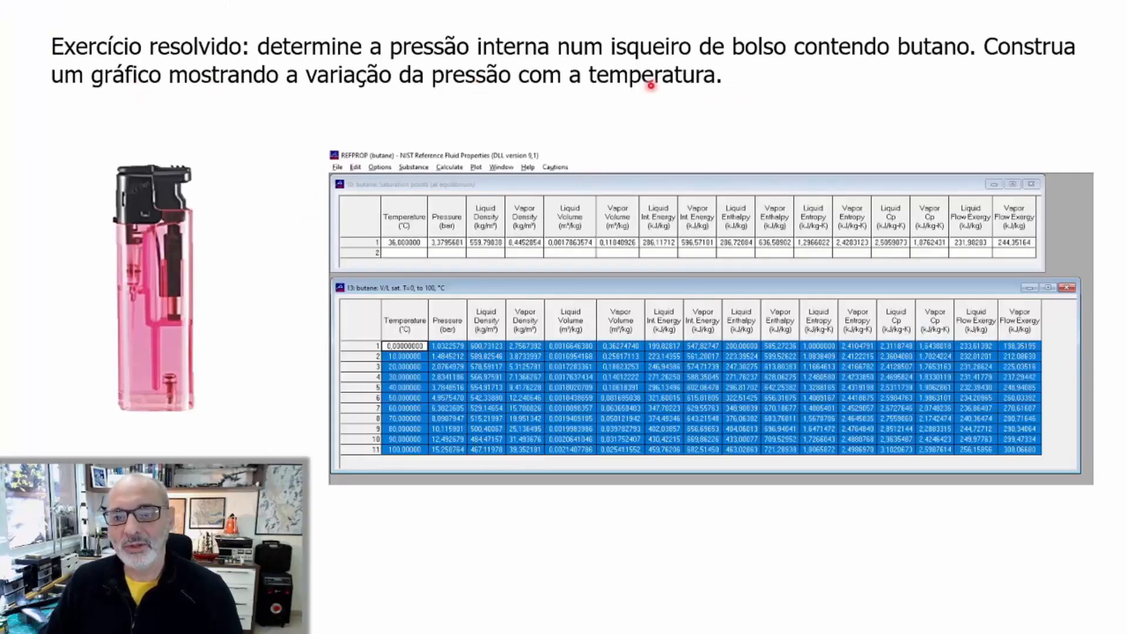
key("alt+Tab")
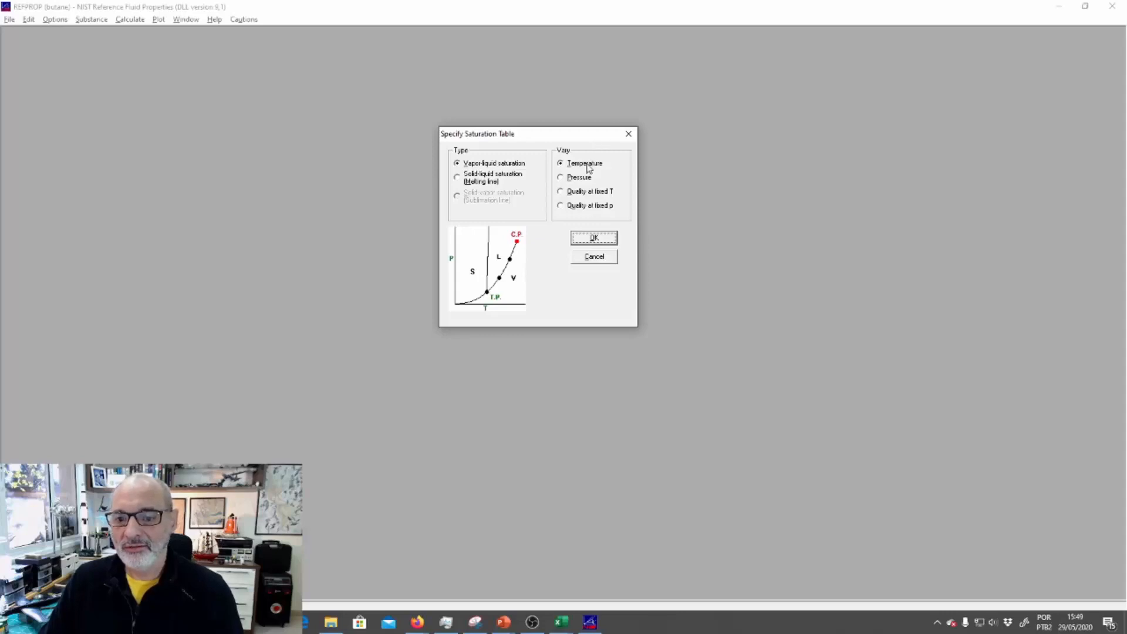
left_click(598, 237)
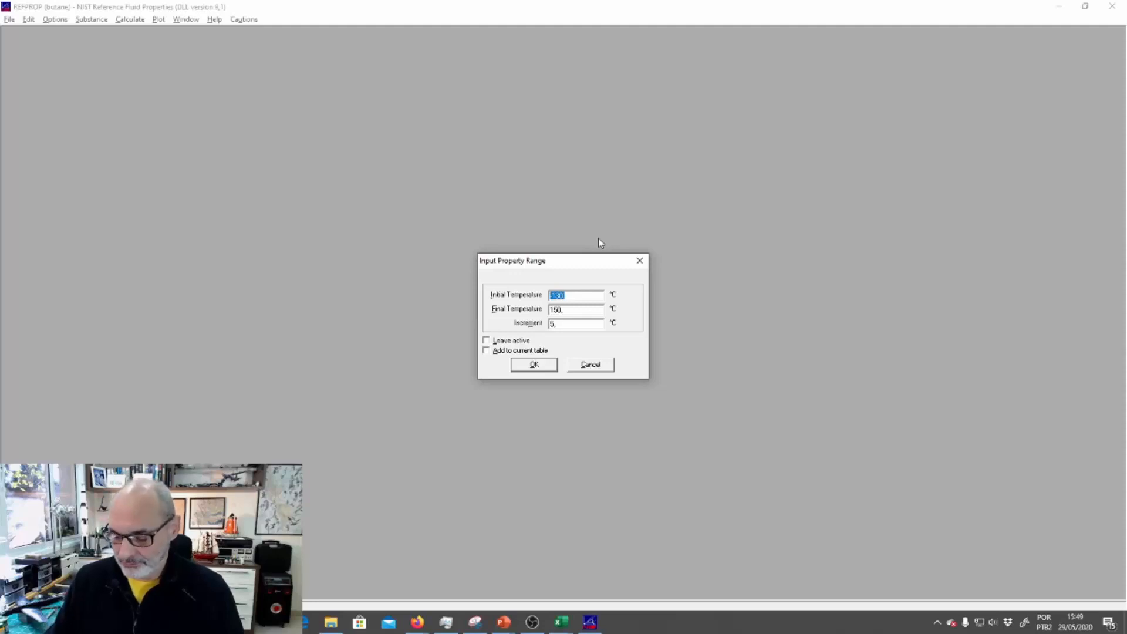
type("0")
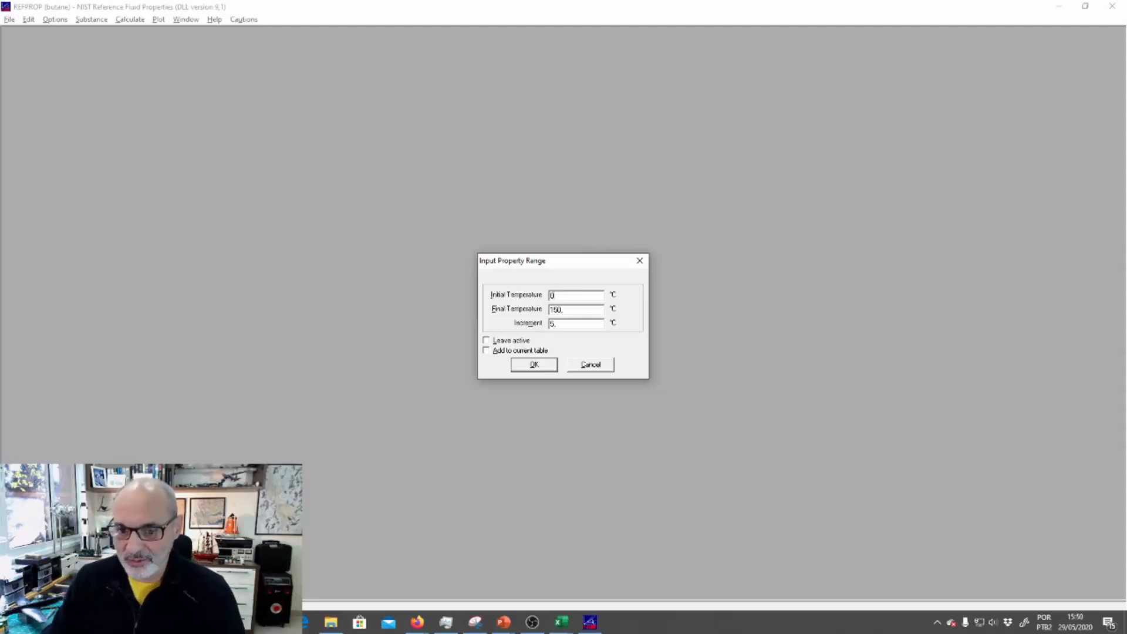
left_click(532, 370)
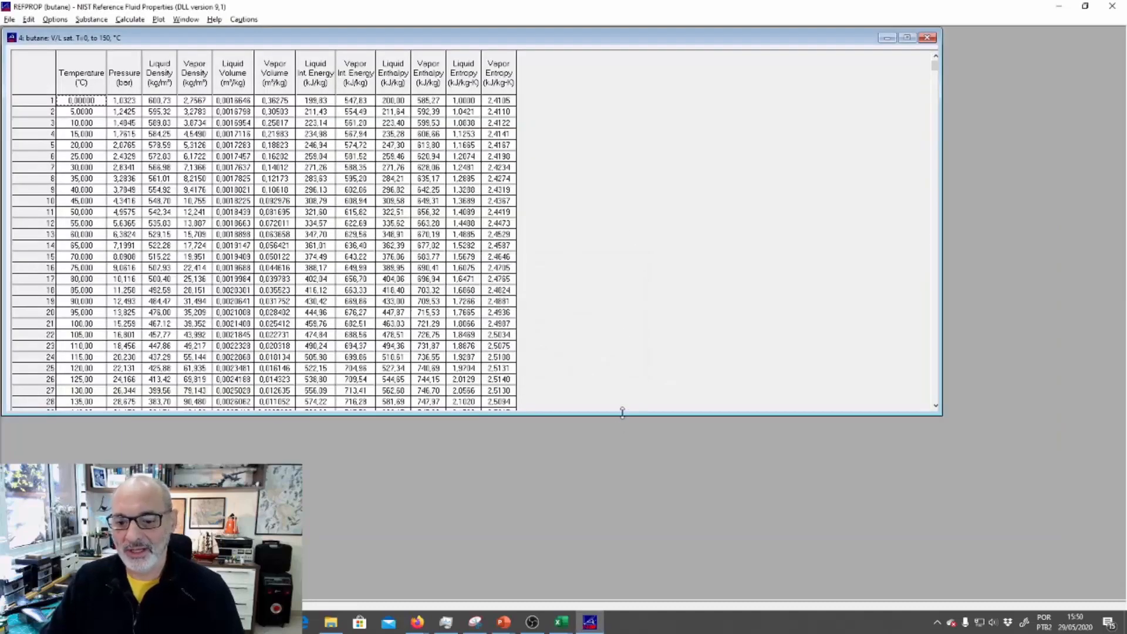
Copy the entire saturation table and paste it into the blank Excel worksheet starting at cell A1
left_click_drag(622, 412, 625, 562)
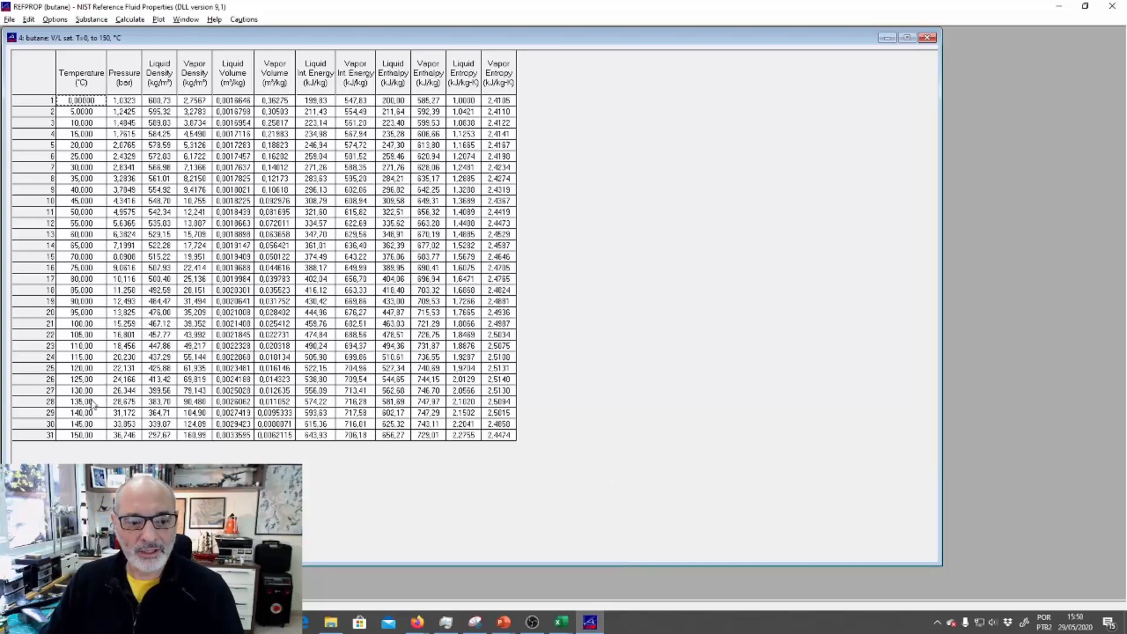
left_click(16, 59)
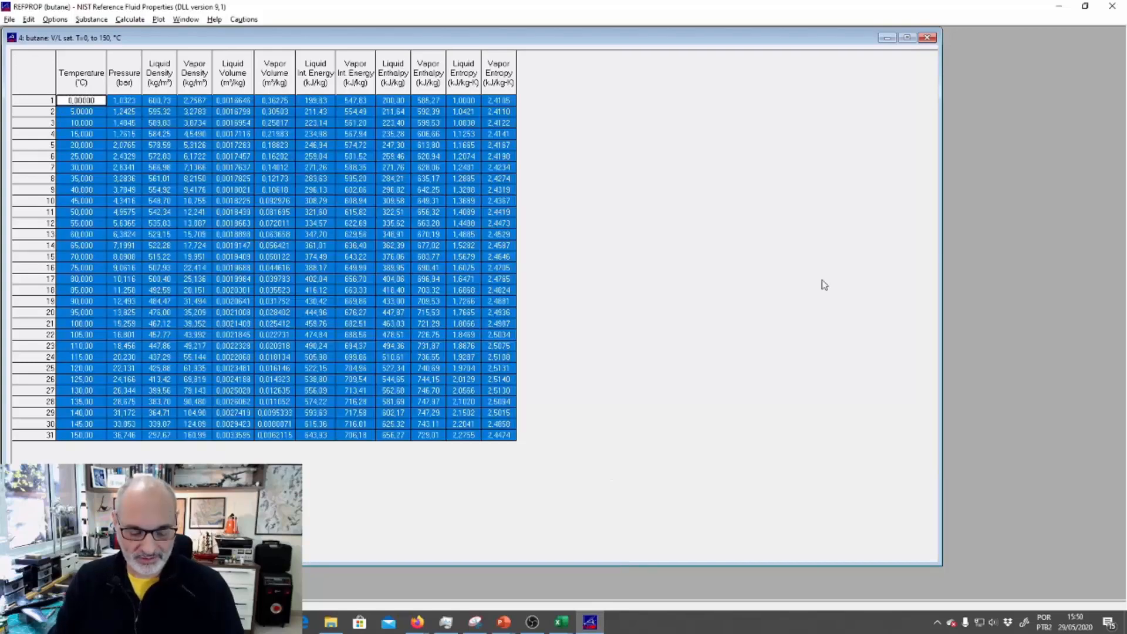
key("alt+Tab")
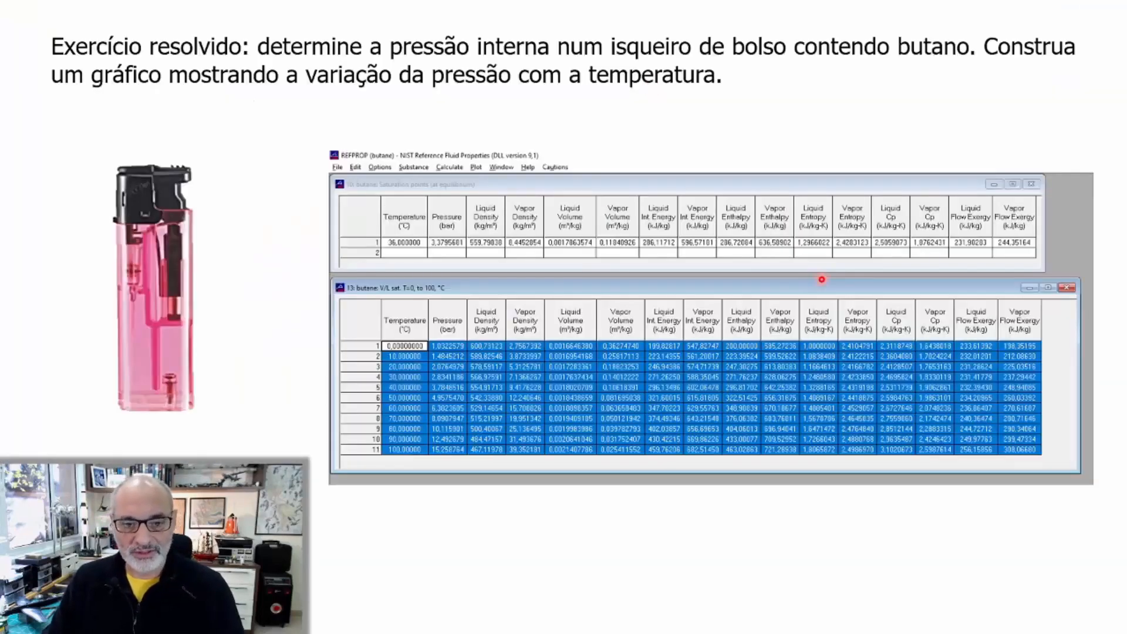
key("alt+Tab")
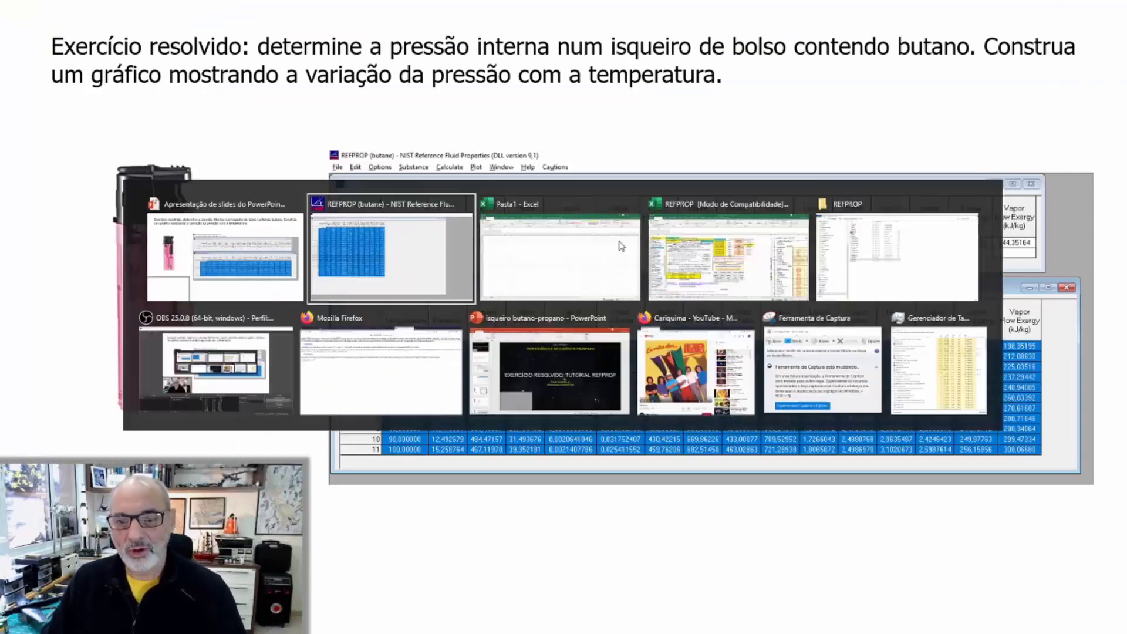
left_click(36, 167)
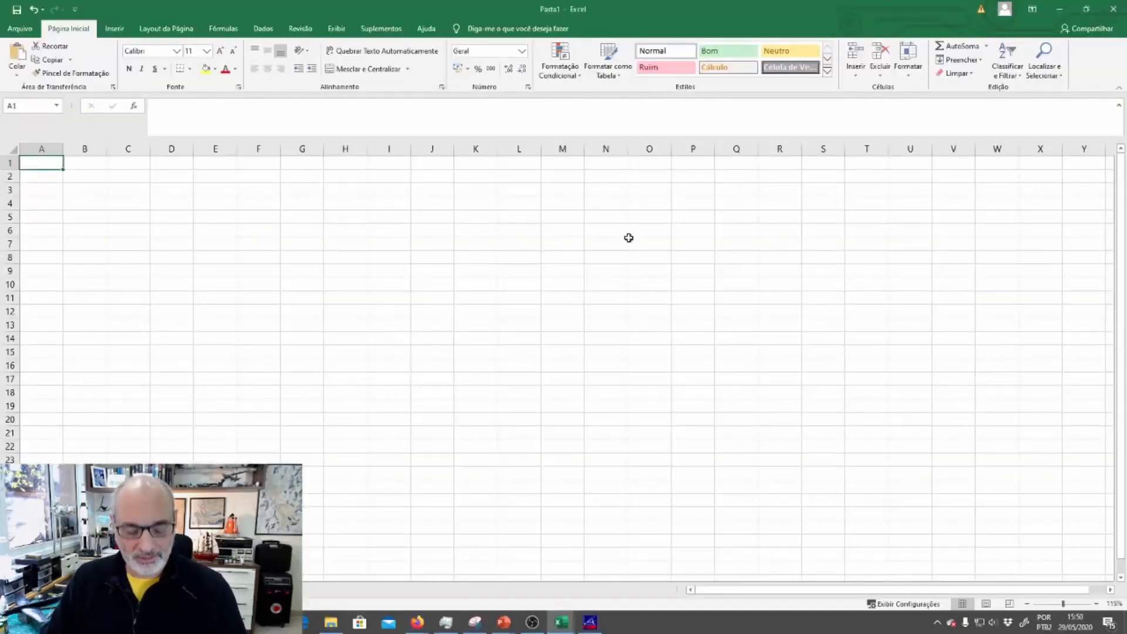
key("ctrl+v")
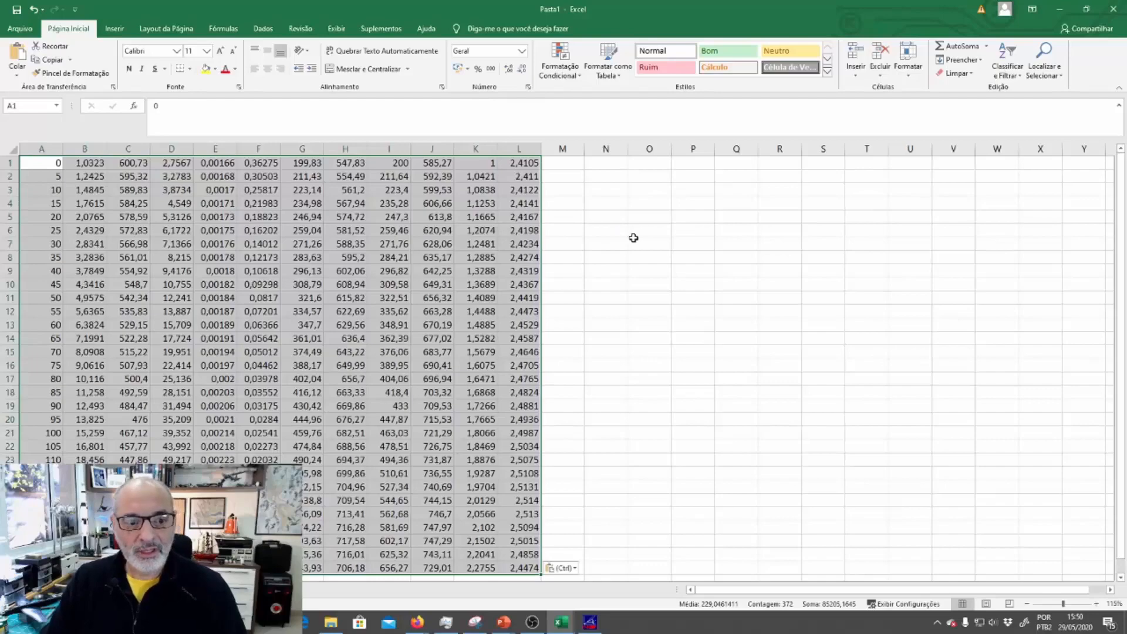
Plot the pressures in column B against the temperatures in column A as a markers-only scatter chart placed beside the data
left_click(629, 237)
left_click_drag(42, 148, 78, 148)
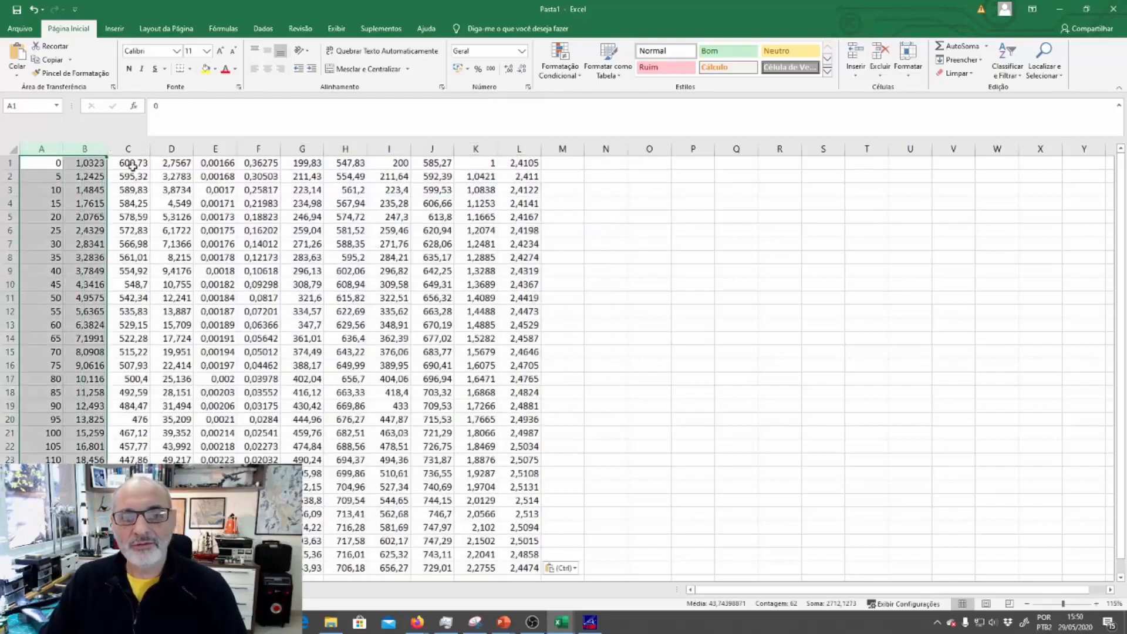
left_click(115, 30)
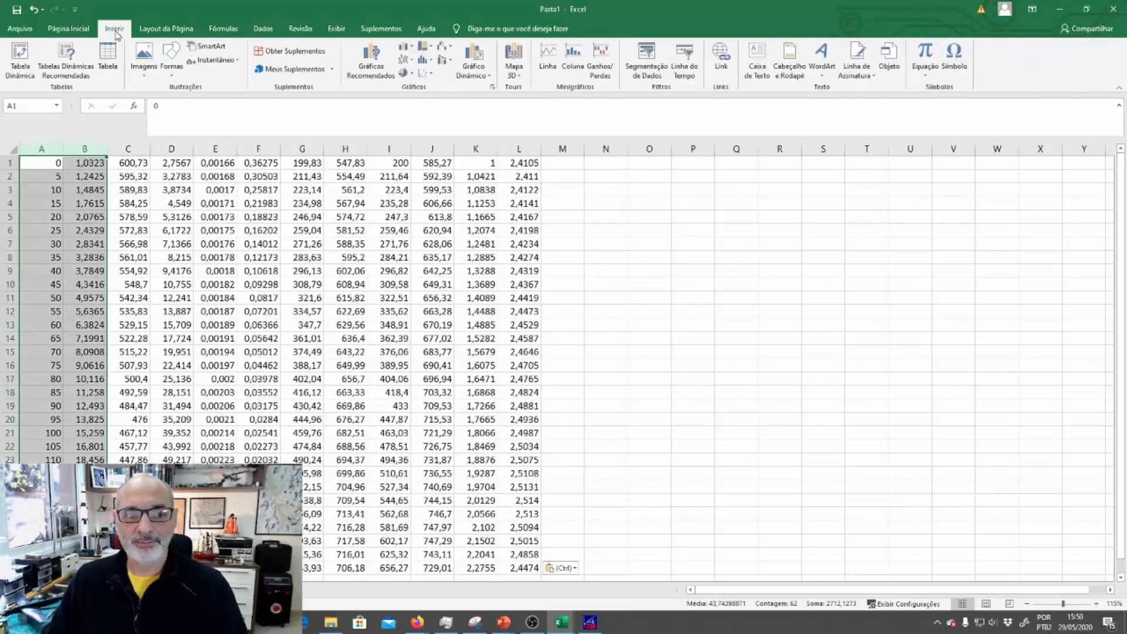
left_click(427, 78)
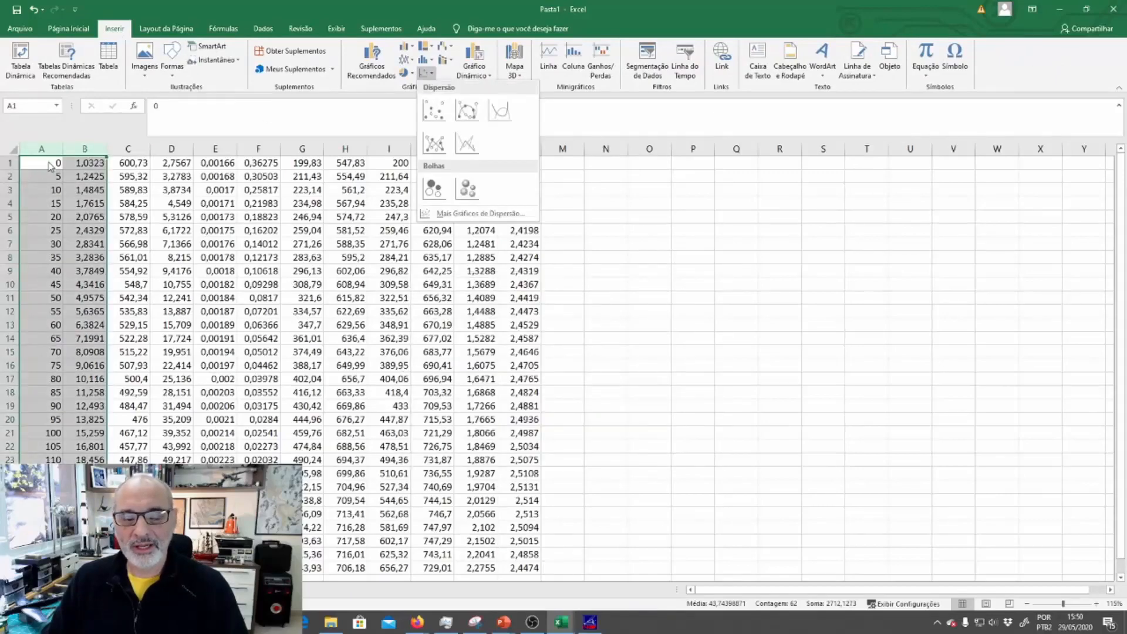
left_click(434, 109)
left_click_drag(653, 276, 830, 215)
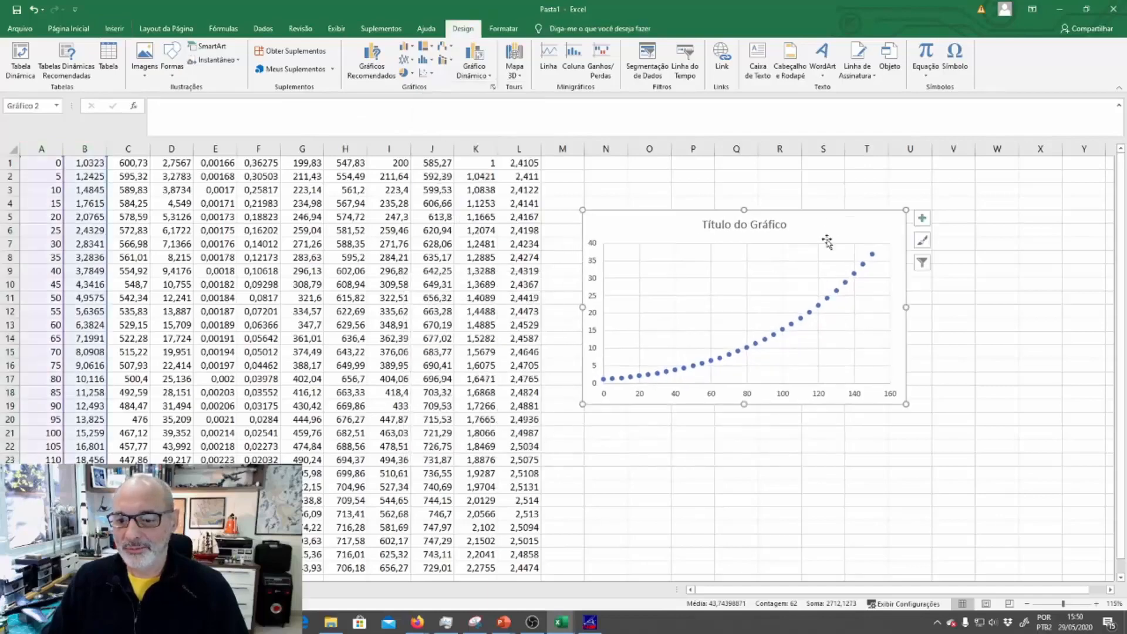
Add an order 2 polynomial trendline to the pressure series, with the intercept set to 0,0 and its equation displayed on the chart
left_click(845, 283)
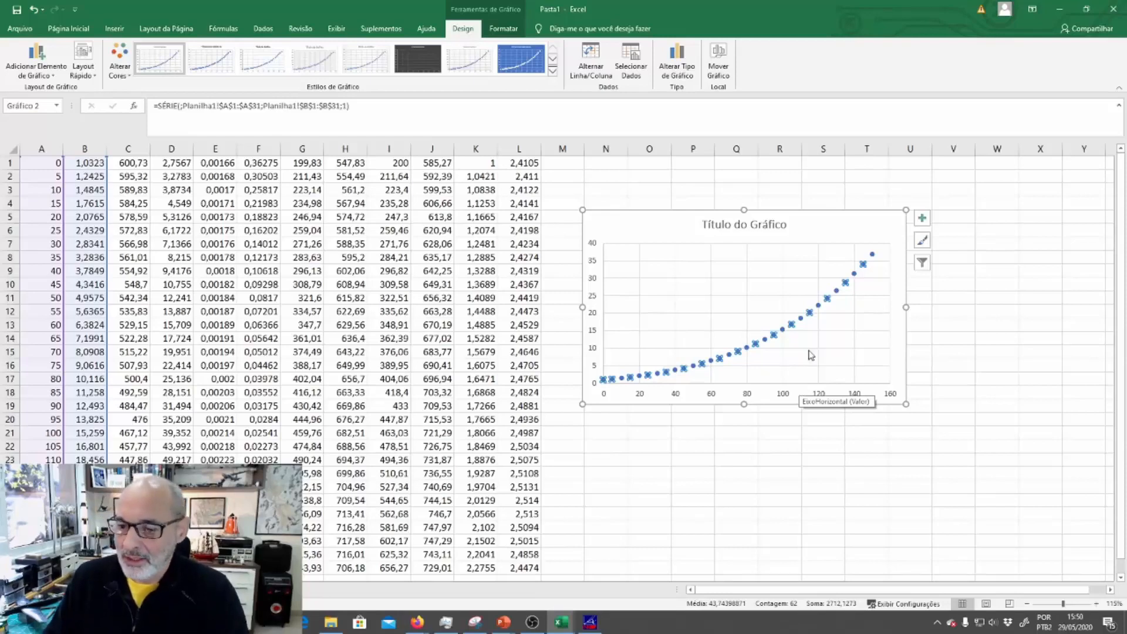
right_click(811, 315)
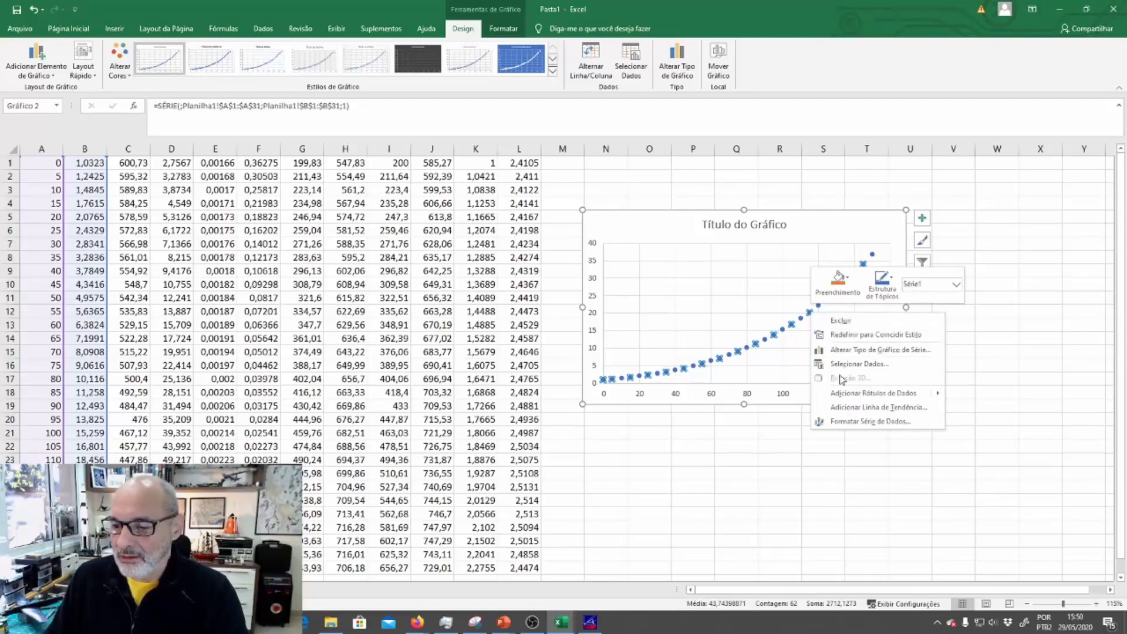
left_click(862, 425)
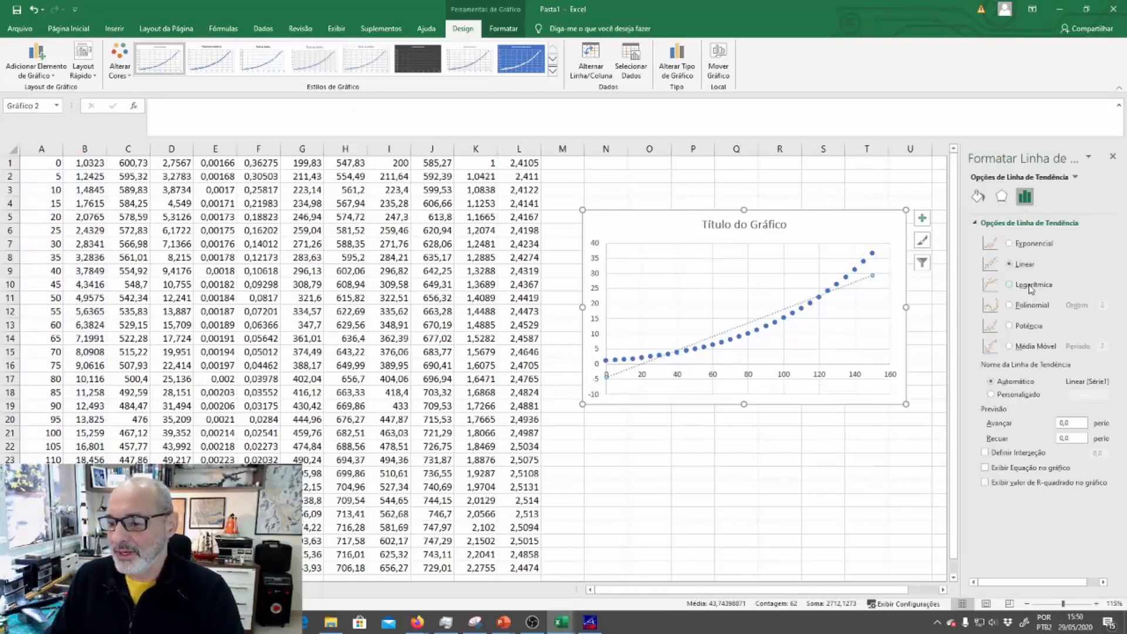
left_click(1032, 304)
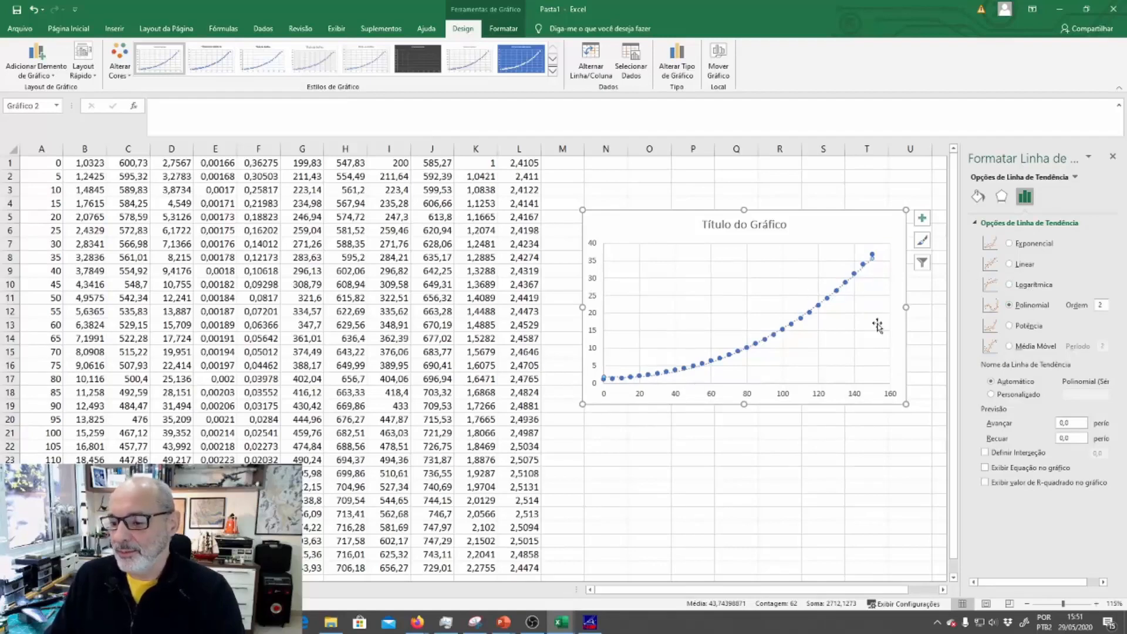
left_click(986, 468)
left_click(783, 454)
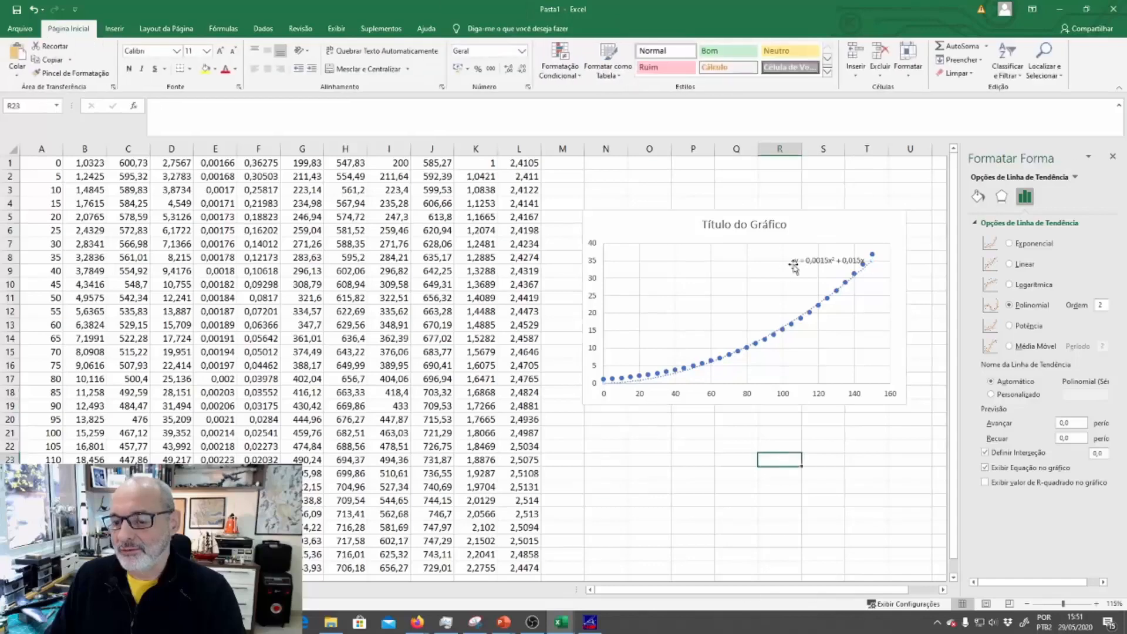
Move the trendline equation to the empty area above the curve and set the polynomial order to 3
left_click(819, 262)
left_click_drag(819, 262, 706, 289)
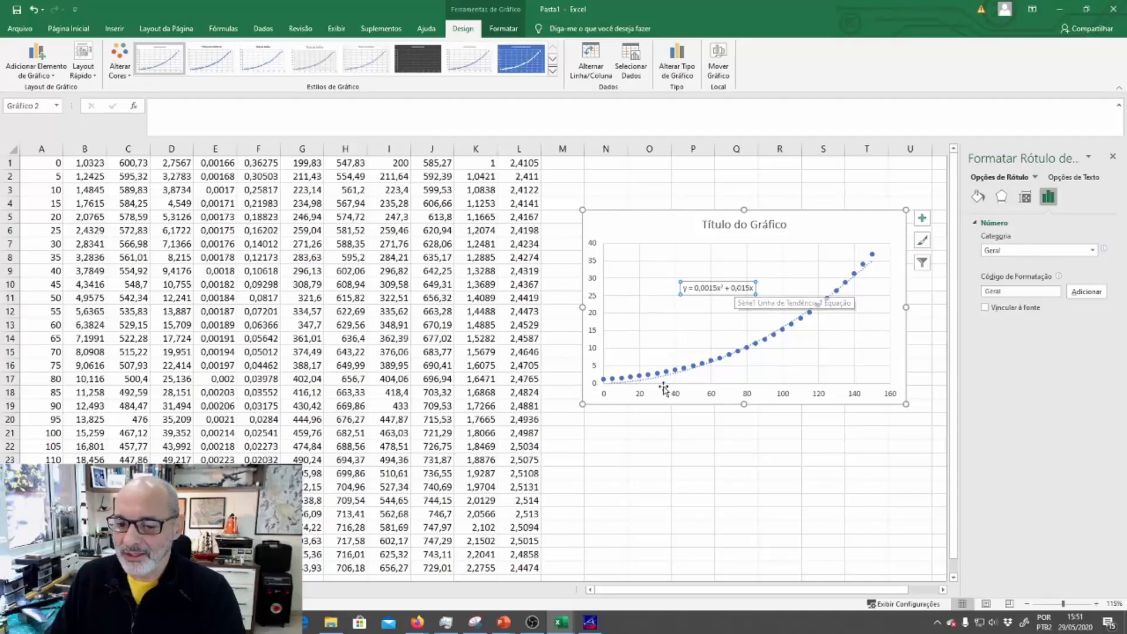
left_click(641, 380)
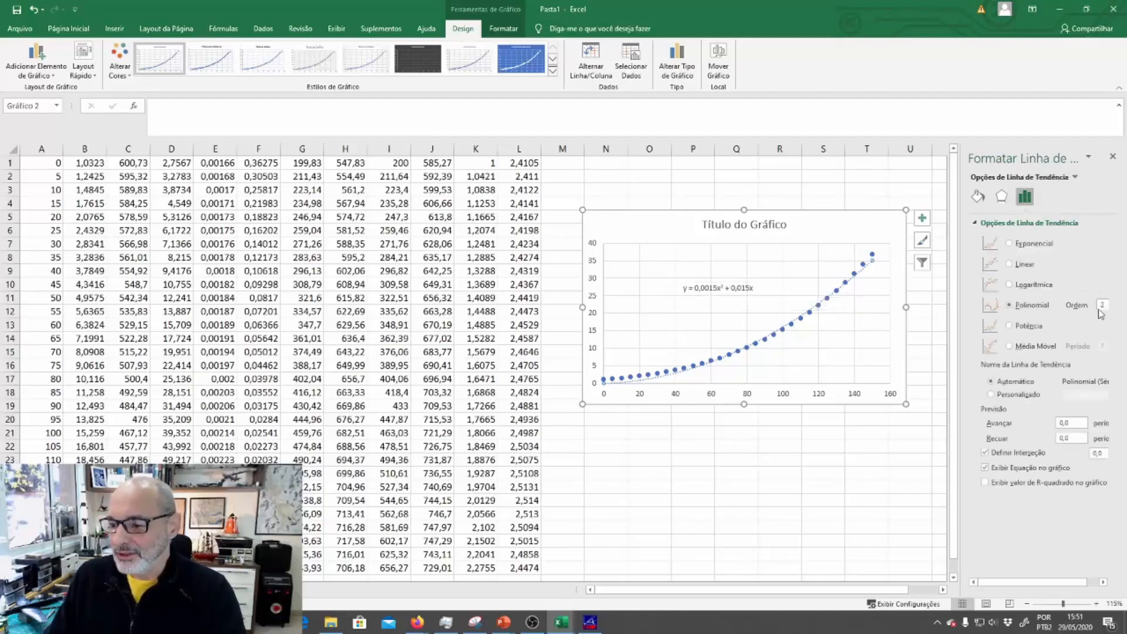
left_click_drag(961, 355, 884, 355)
left_click(1098, 302)
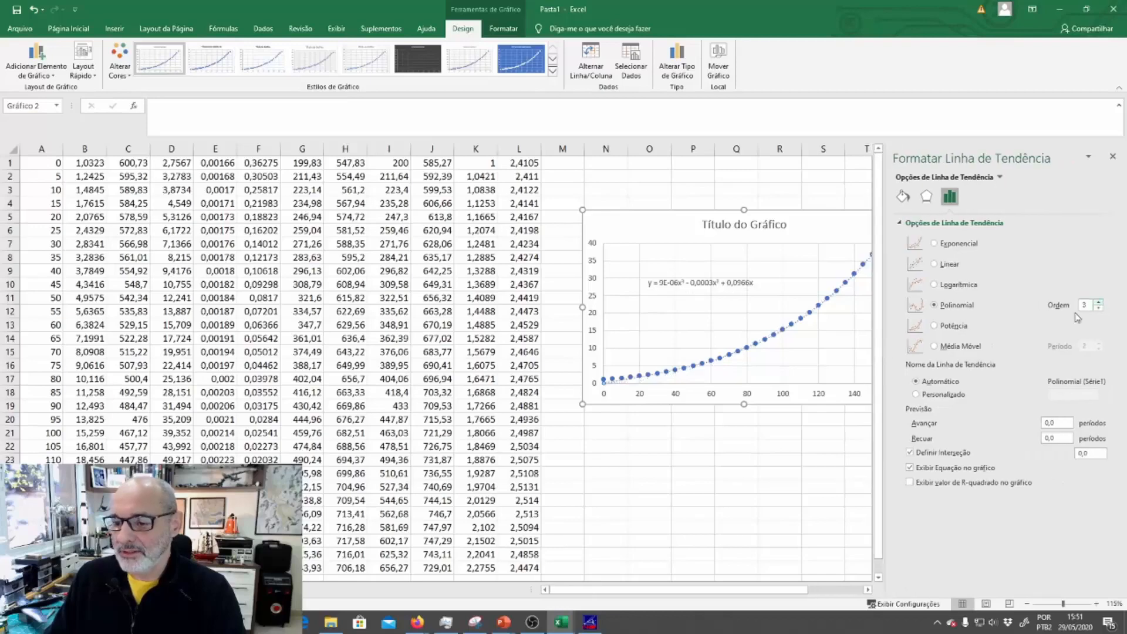
left_click(739, 461)
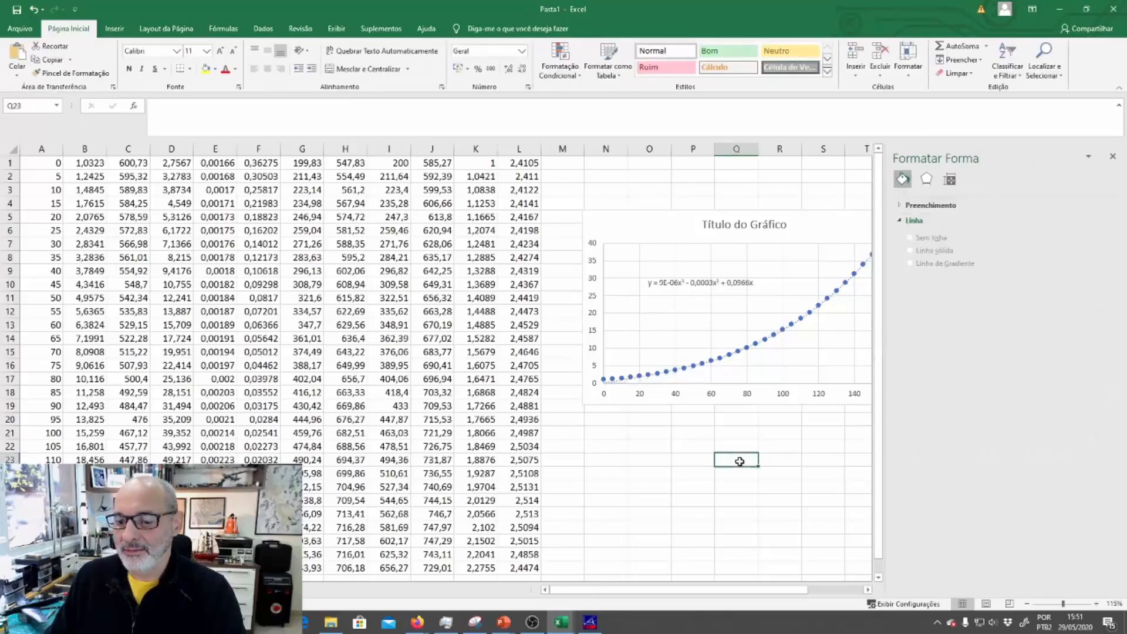
Move the chart over the last data columns to bring it fully into view and select its trendline equation label
left_click_drag(794, 221, 686, 217)
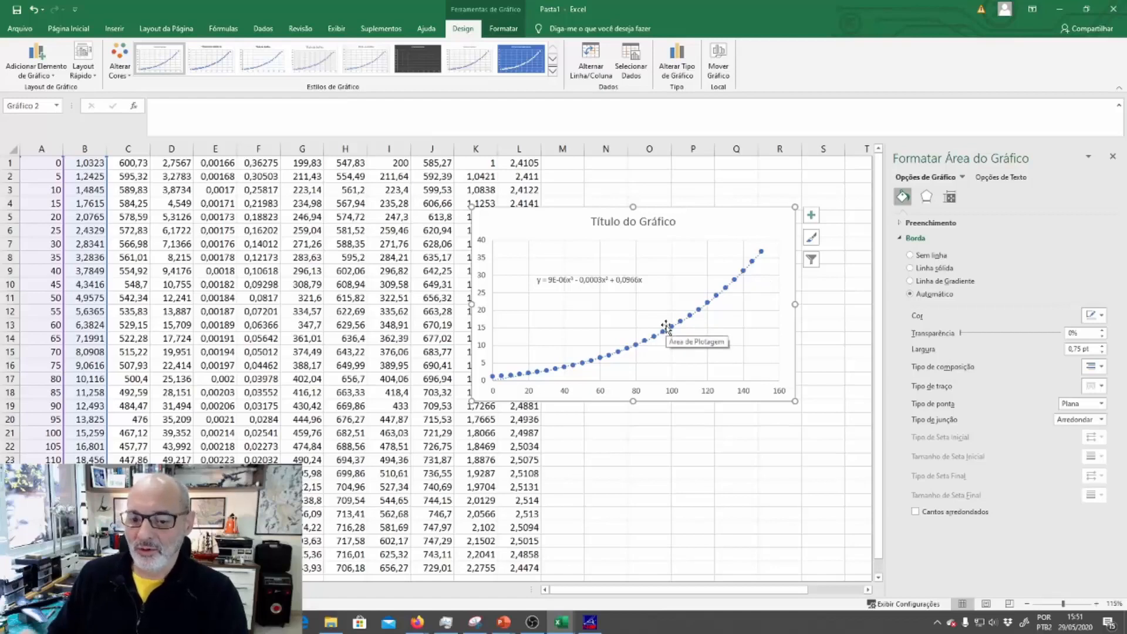
left_click(611, 293)
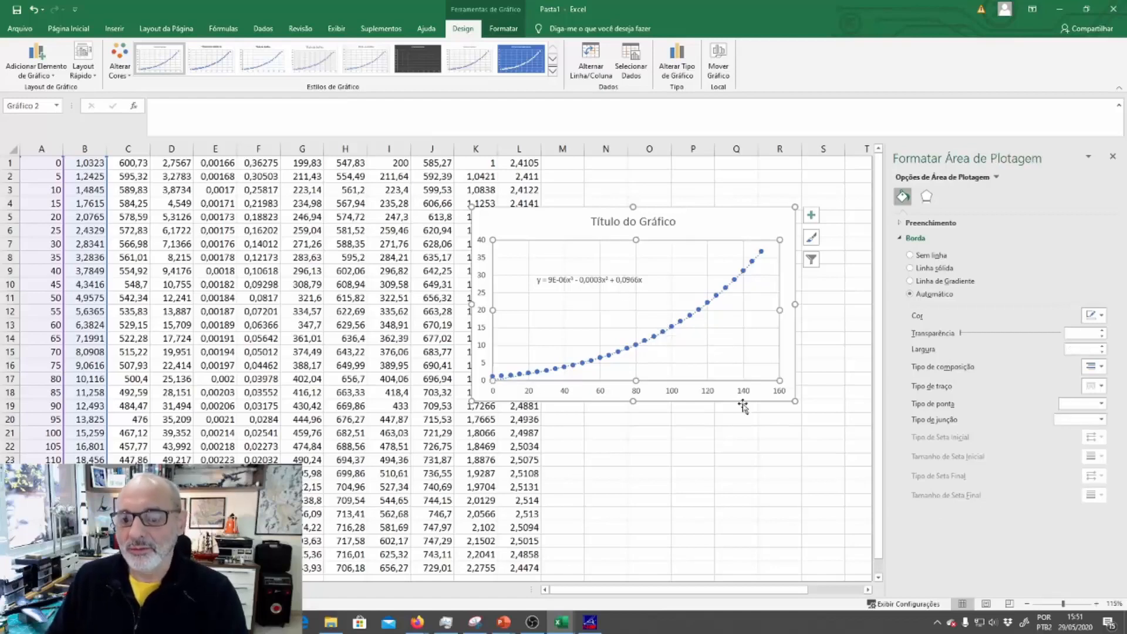
left_click(609, 283)
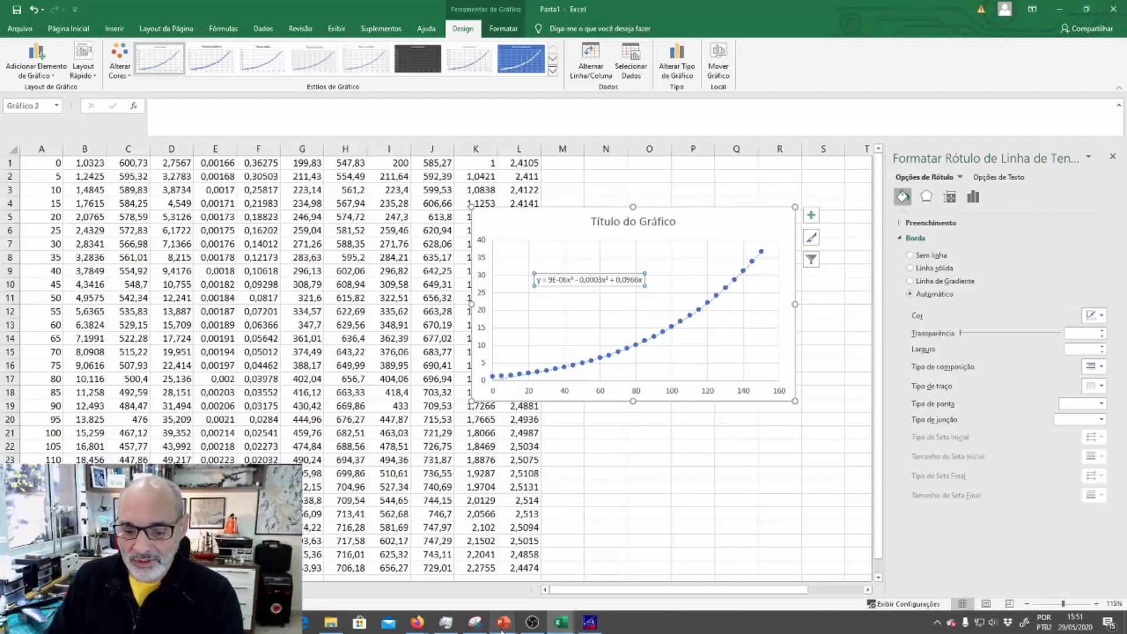
Switch to the PowerPoint slideshow and advance past the pressure-temperature chart to the slide on thermodynamics of mixtures
mouse_move(514, 621)
left_click(583, 571)
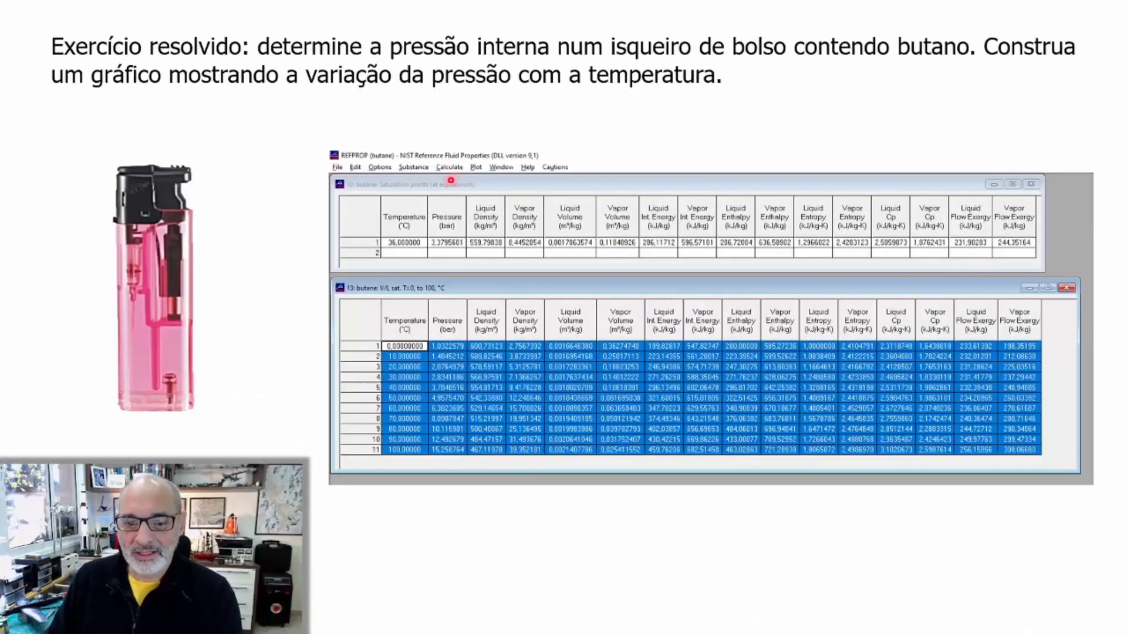
left_click(614, 463)
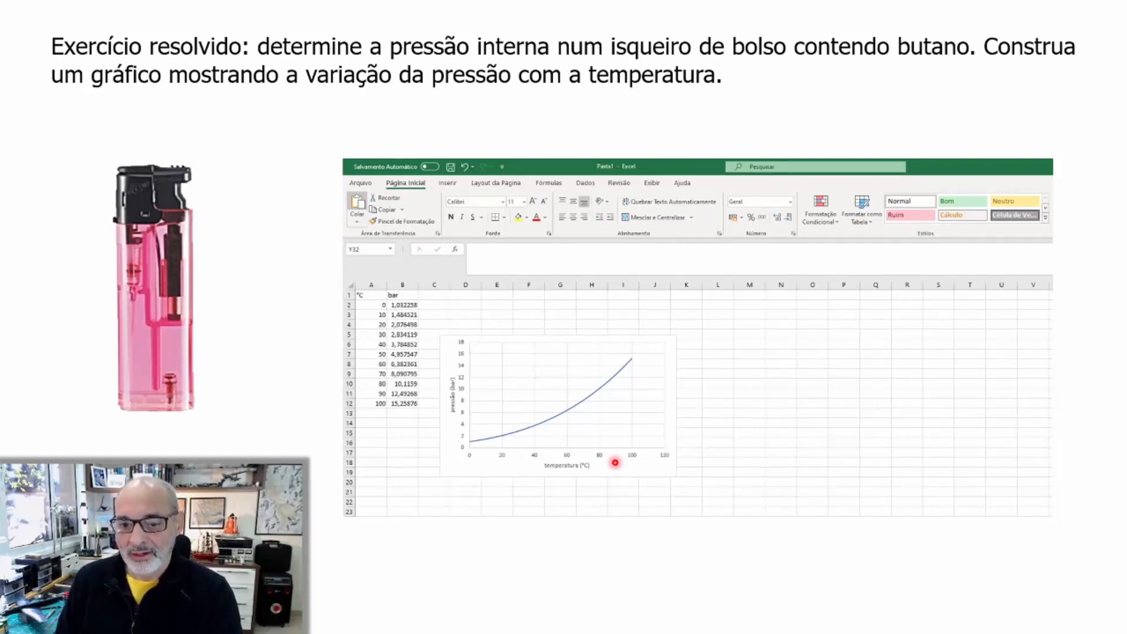
key("Right")
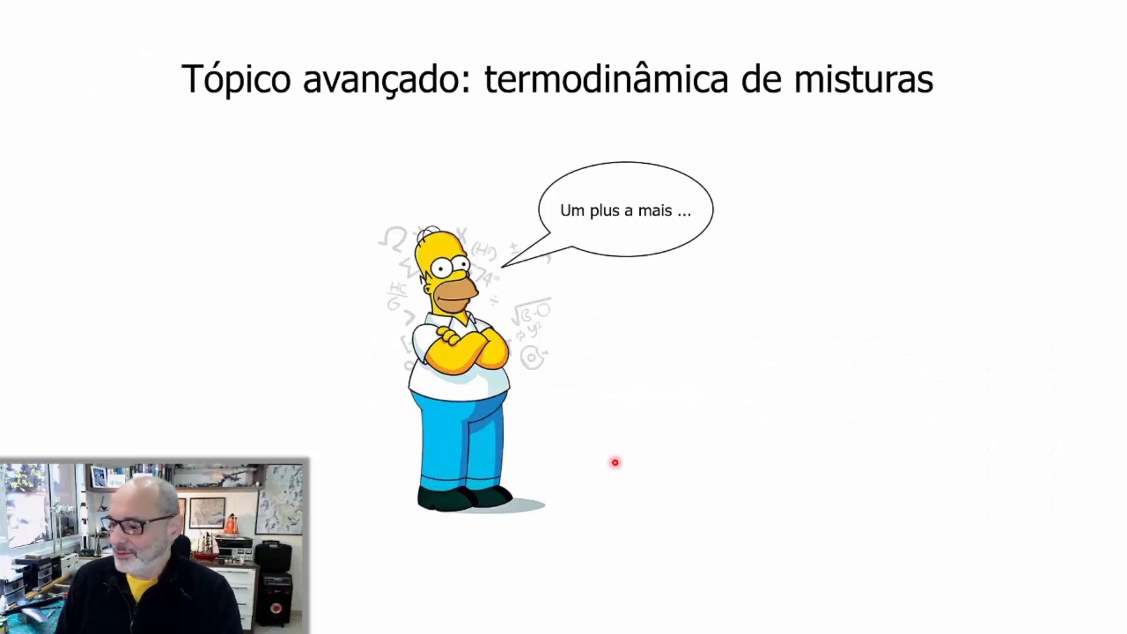
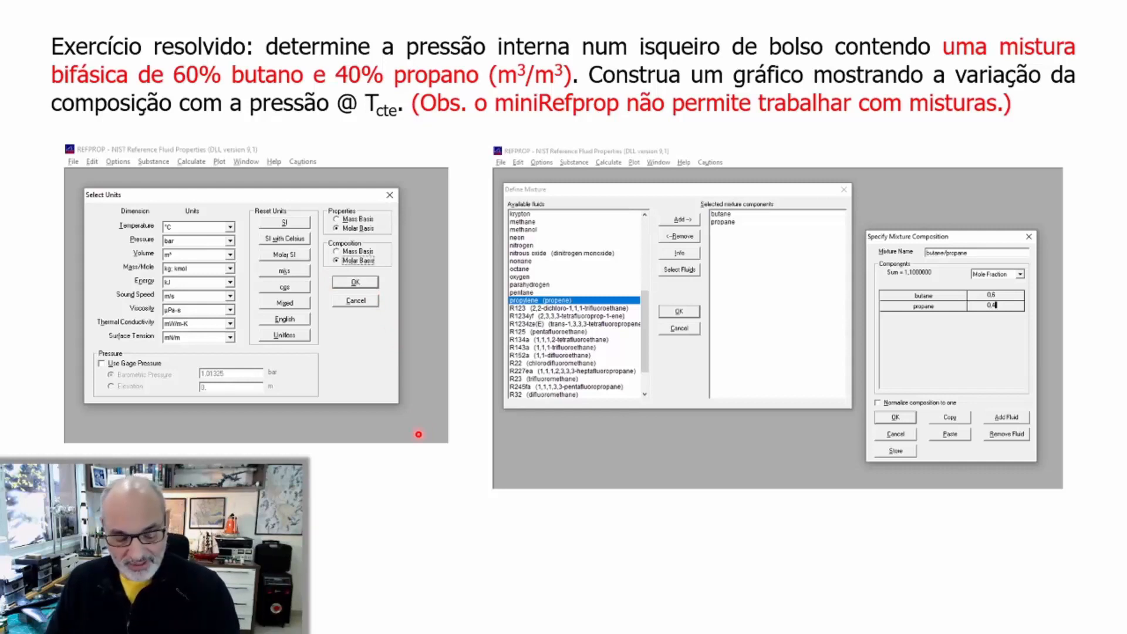
Switch to REFPROP and close the butane saturation table
key("alt+Tab")
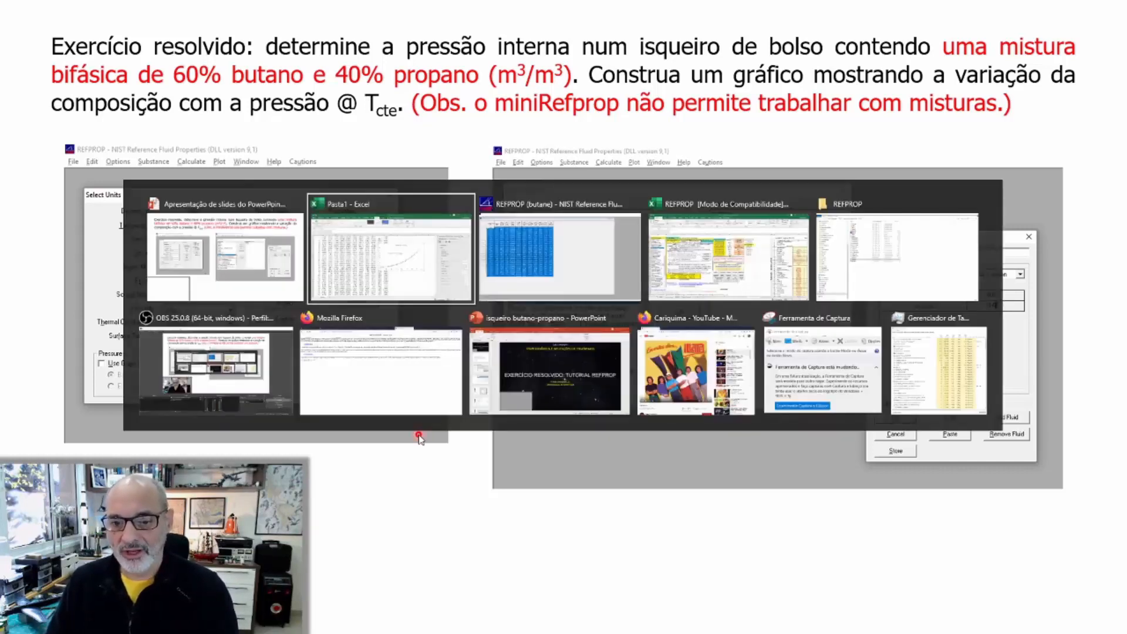
key("alt+Tab")
left_click(933, 34)
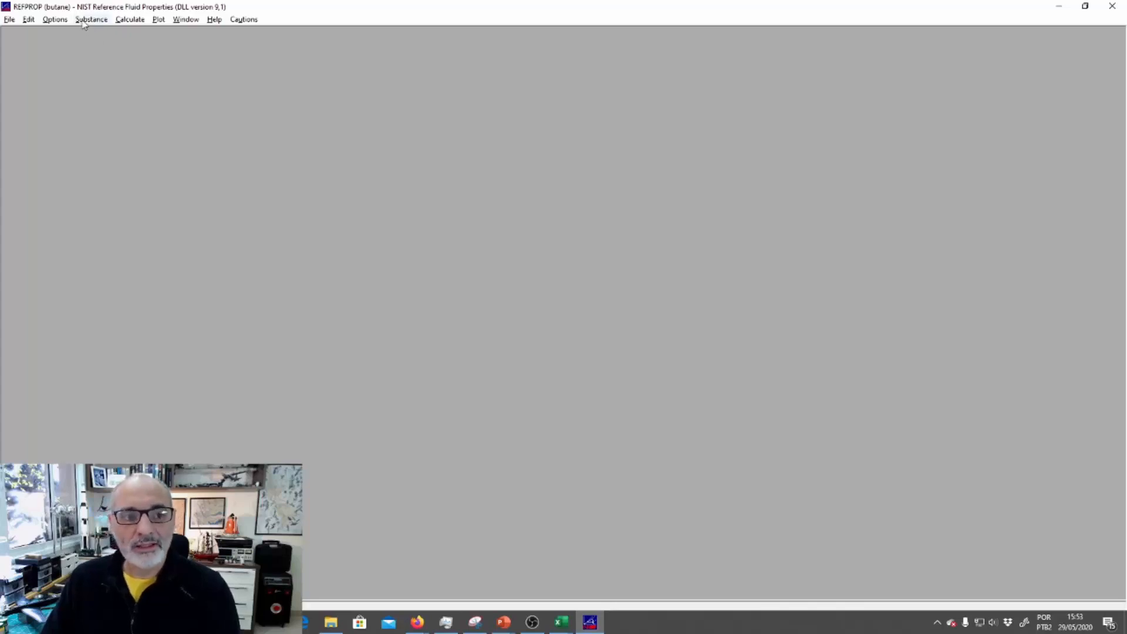
Configure the units to use molar basis for both properties and composition
left_click(58, 23)
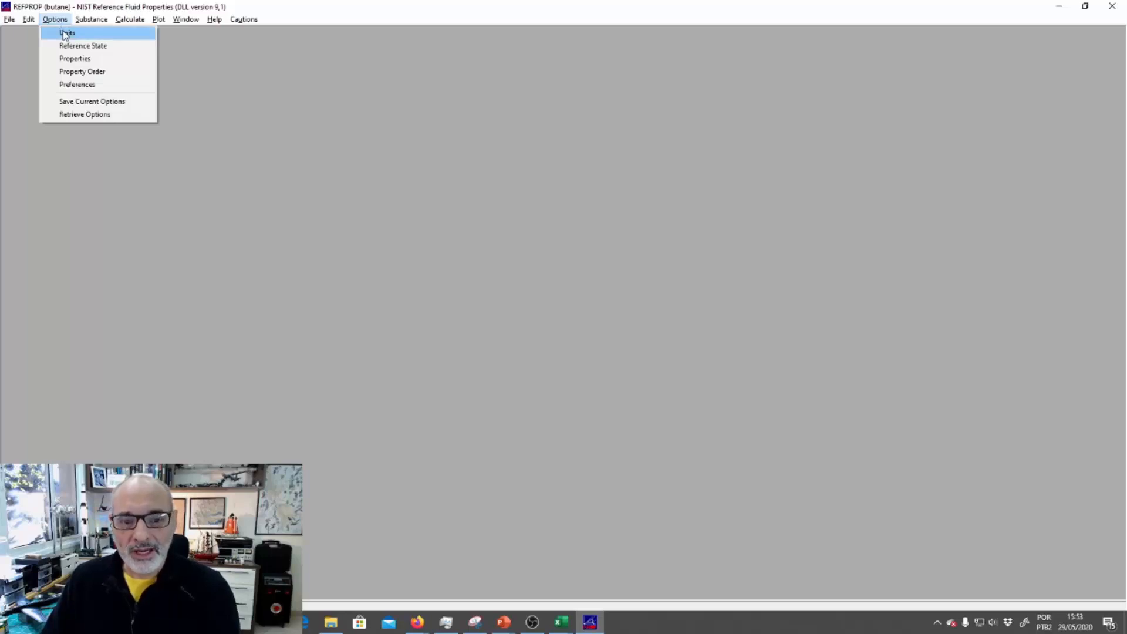
left_click(64, 33)
left_click_drag(576, 214, 598, 128)
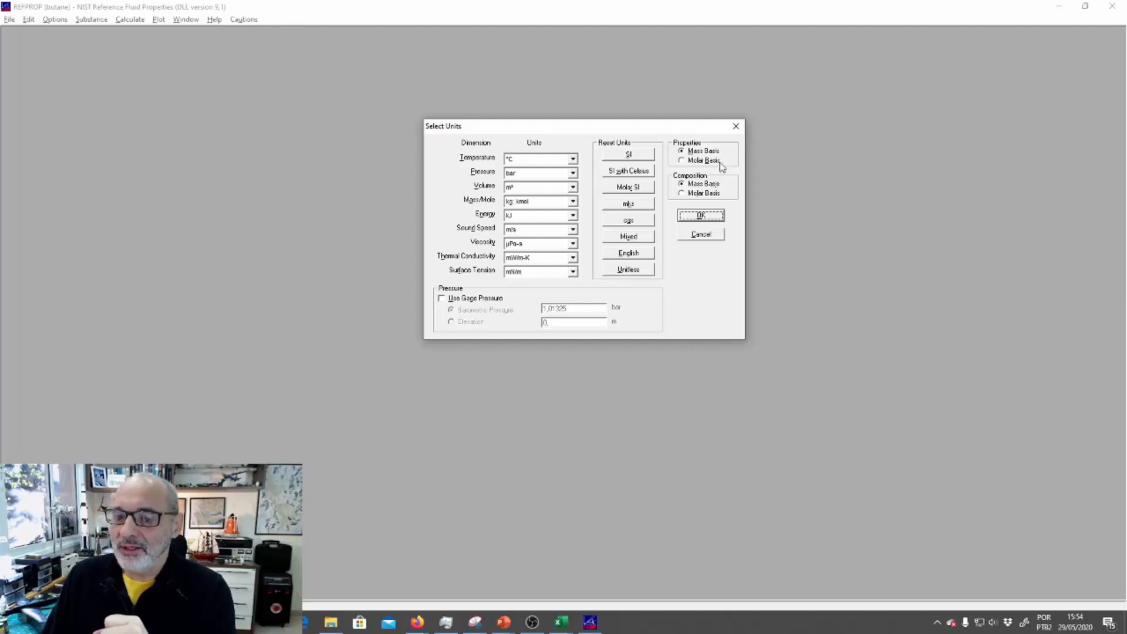
left_click(684, 163)
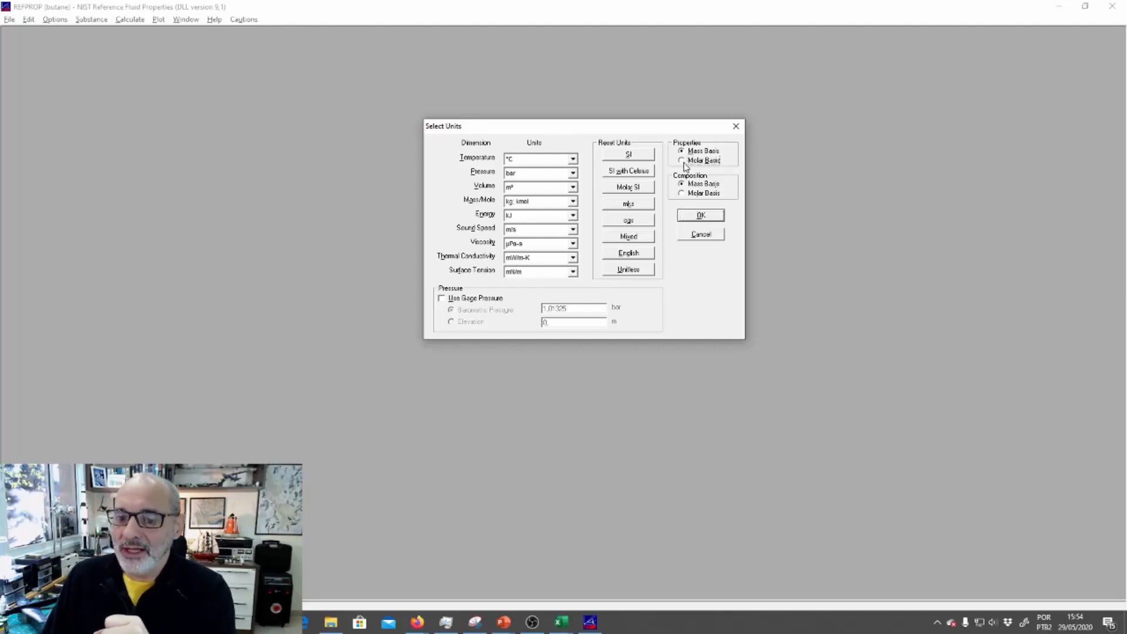
left_click(682, 194)
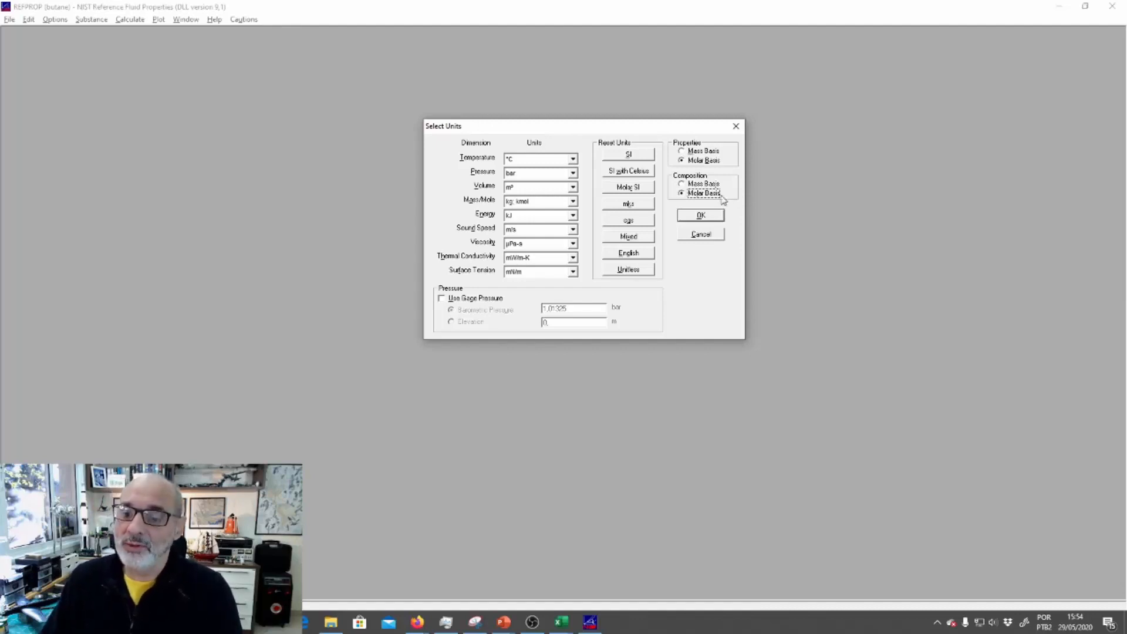
left_click(706, 218)
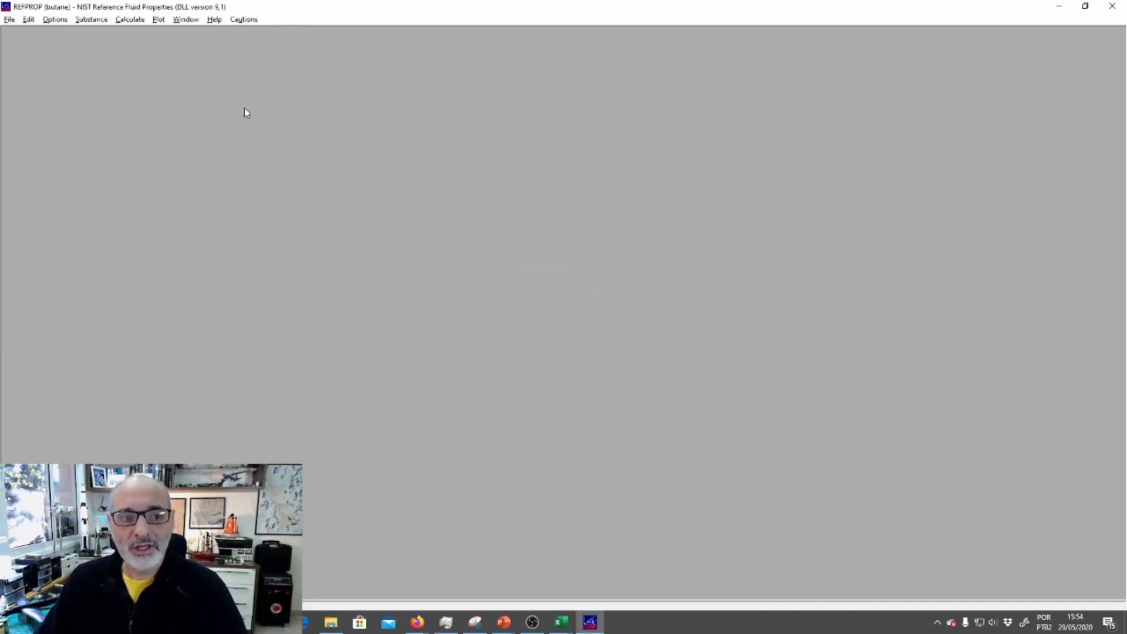
Load the predefined mixture Air (dry) as the active substance and accept its information notice
left_click(94, 20)
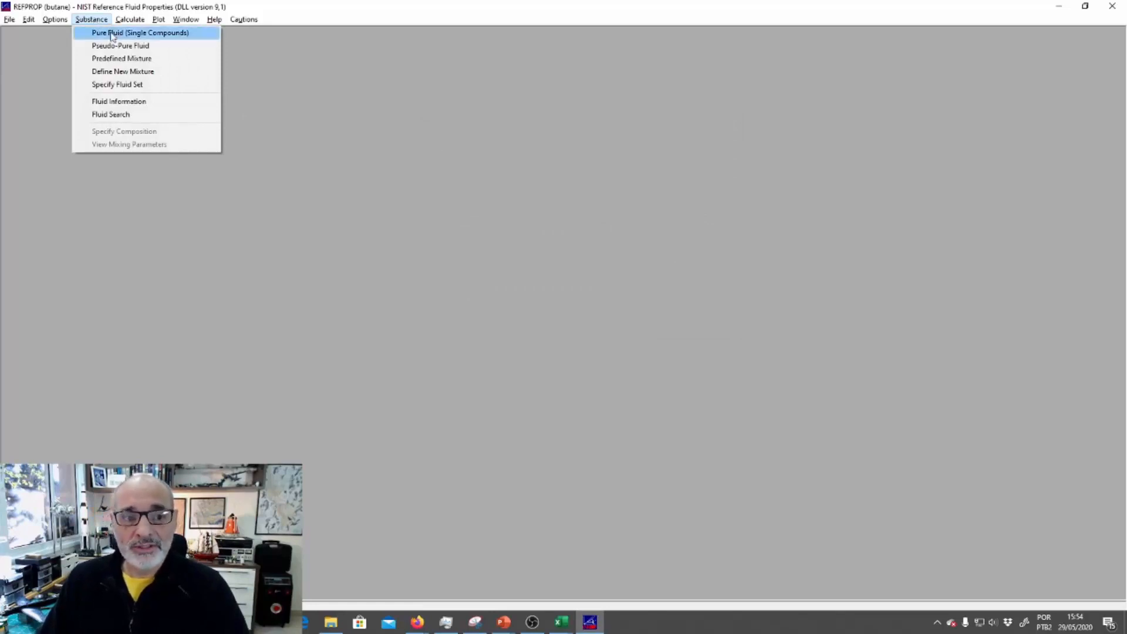
left_click(155, 61)
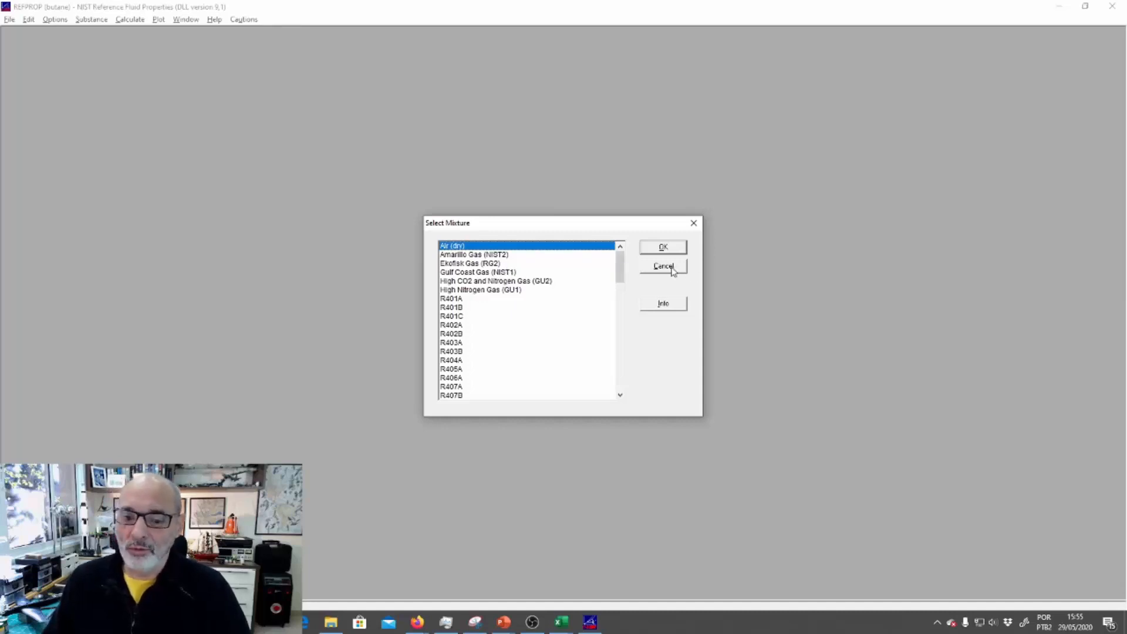
left_click(663, 248)
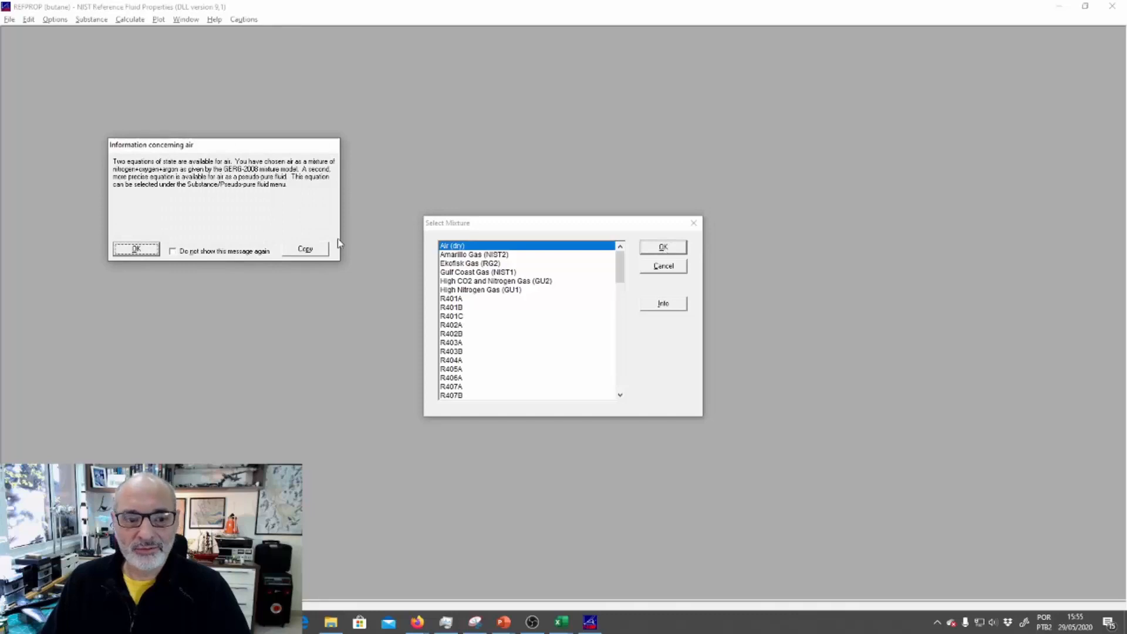
left_click(138, 249)
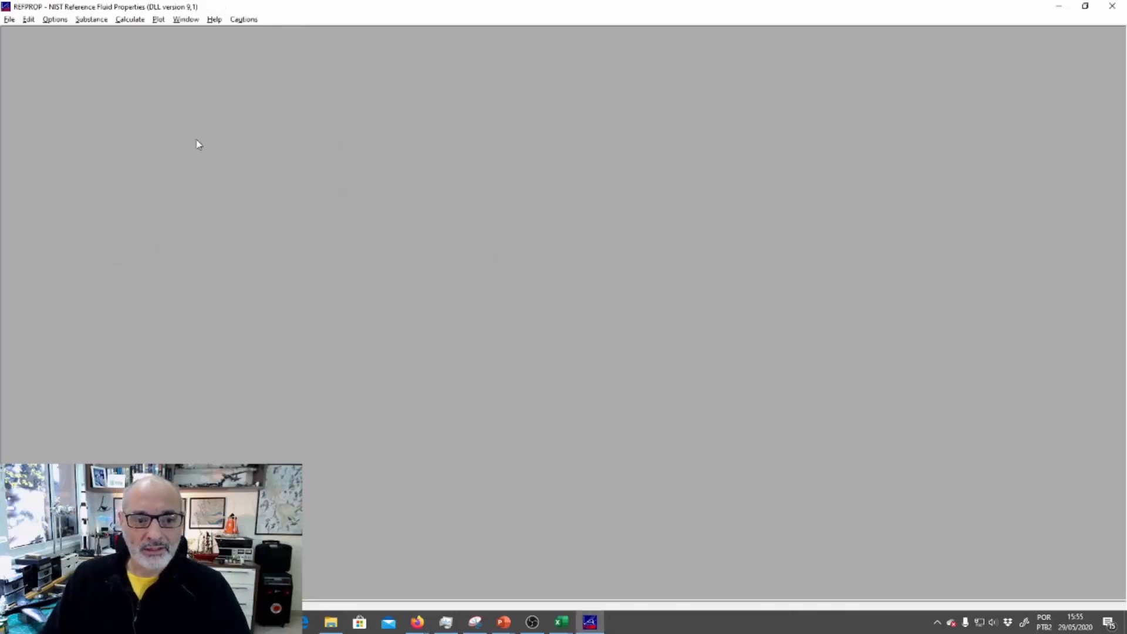
Examine the fluid information of the air mixture, including its components and mole fractions
left_click(92, 20)
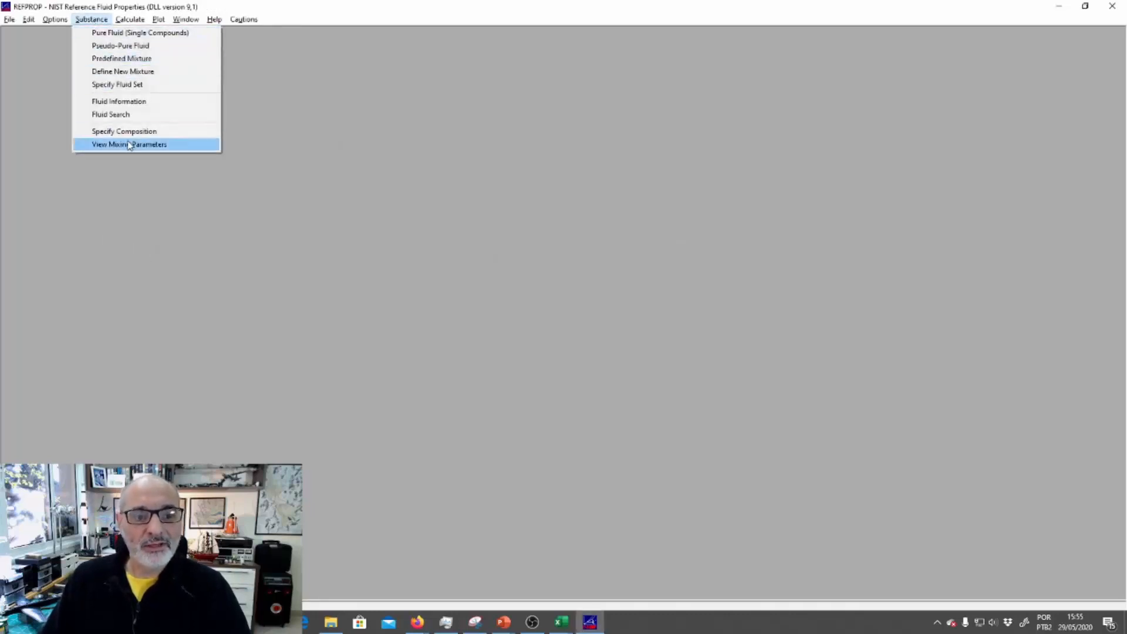
left_click(142, 102)
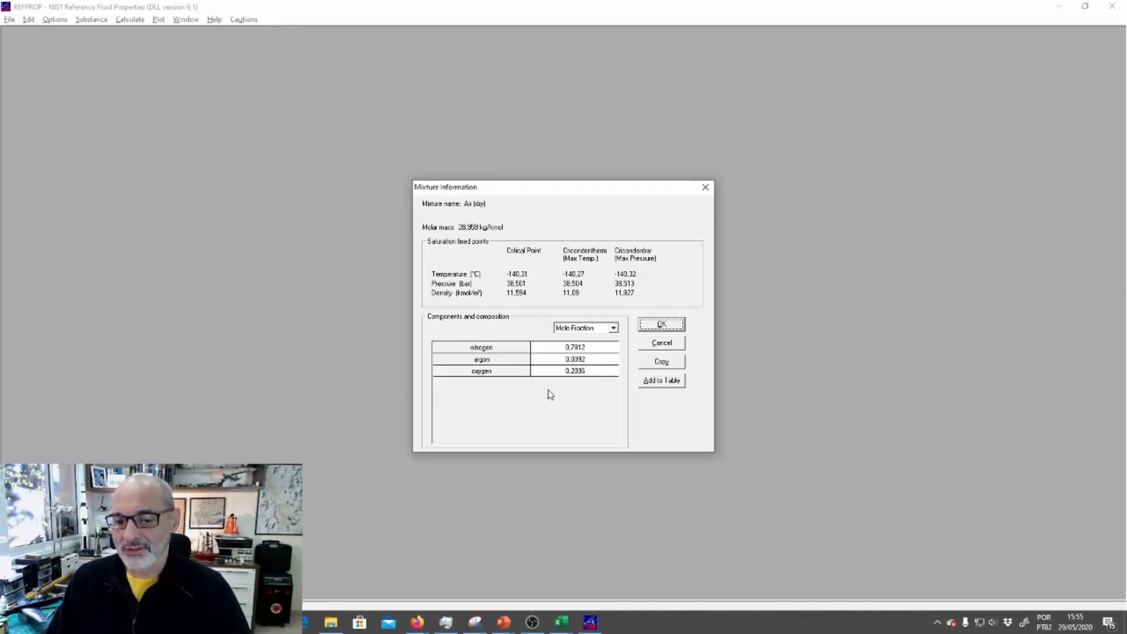
left_click(674, 346)
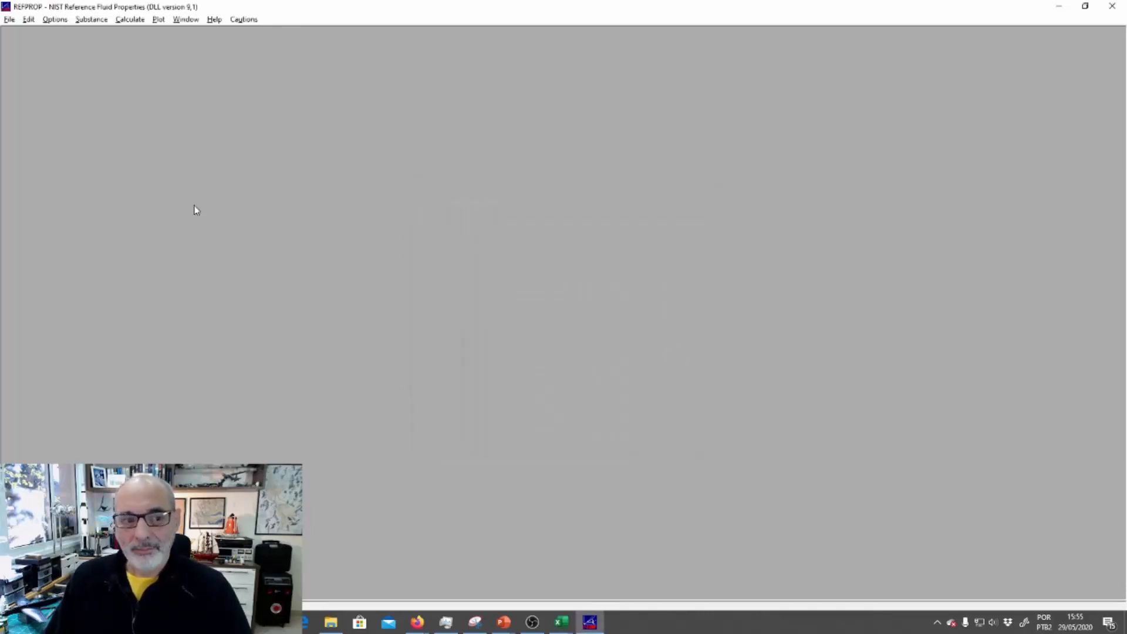
Define a new mixture with butane and propane as its components
left_click(92, 19)
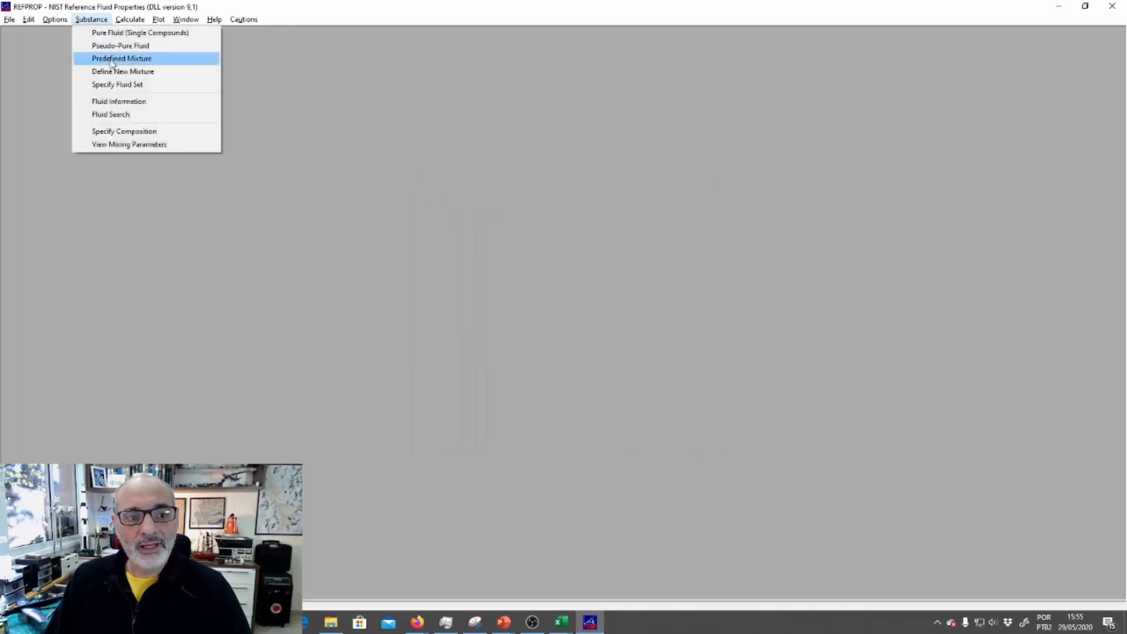
left_click(157, 73)
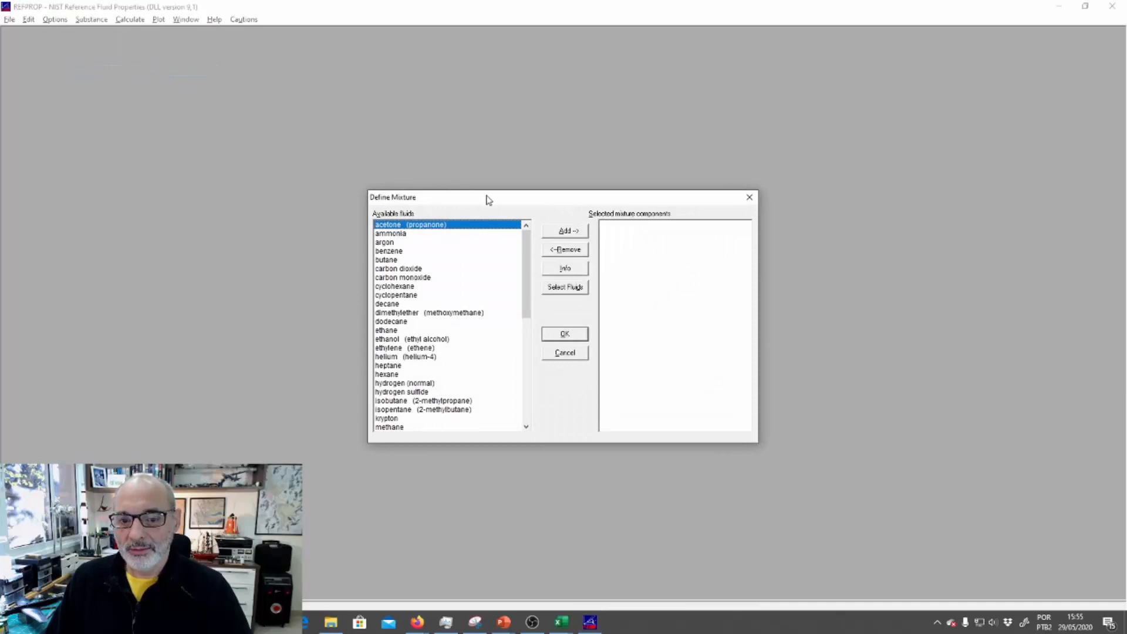
left_click(399, 260)
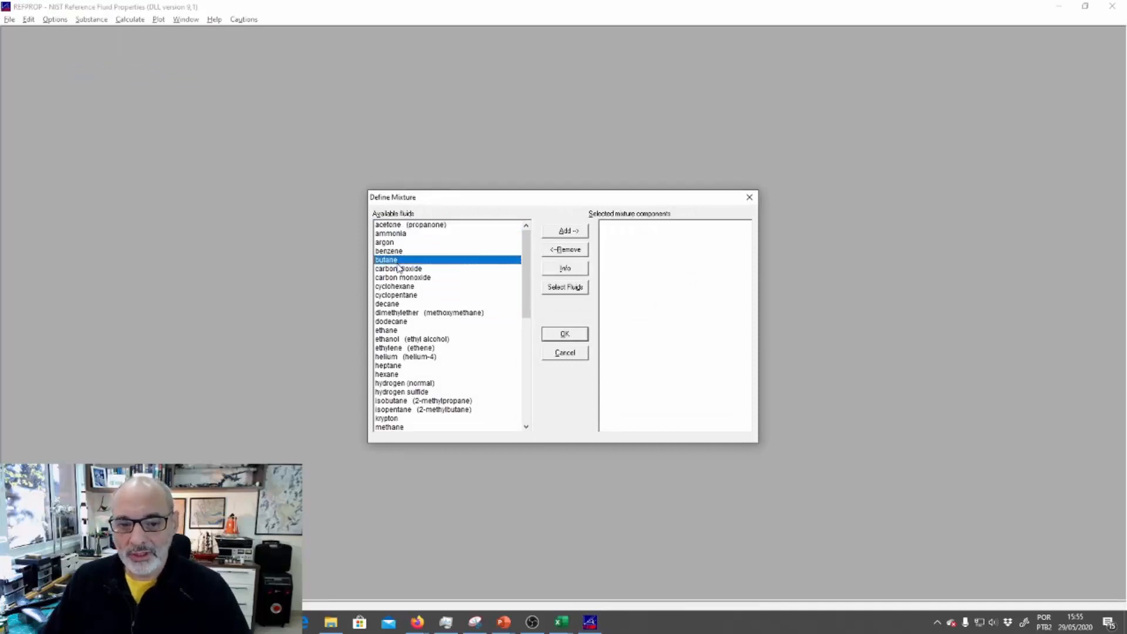
left_click(560, 231)
left_click_drag(527, 264, 528, 329)
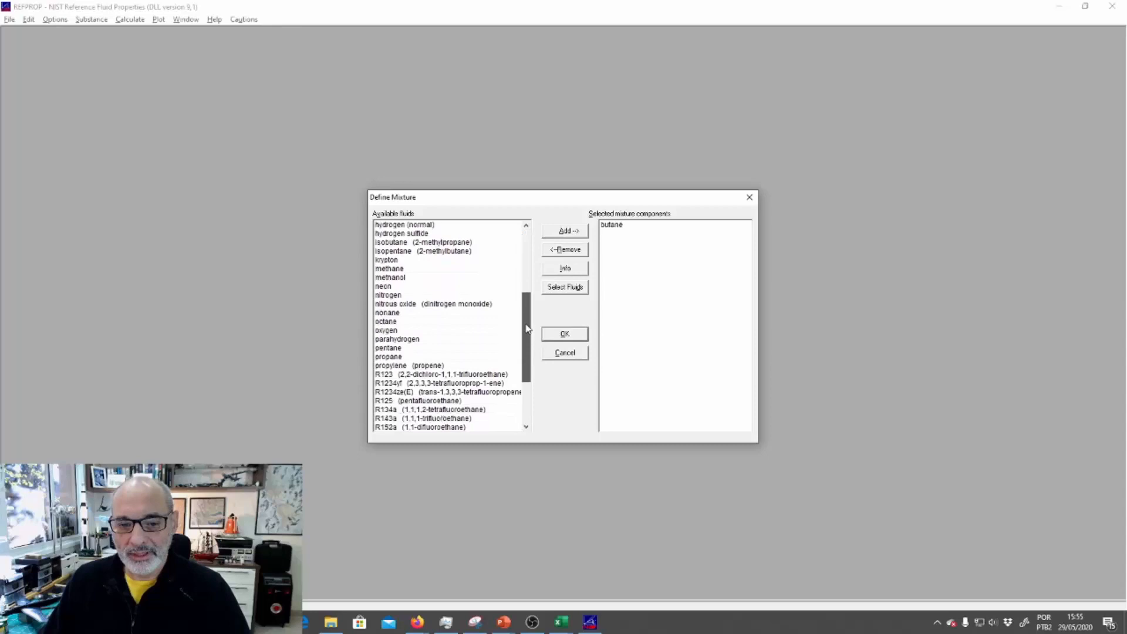
left_click(390, 357)
left_click(573, 232)
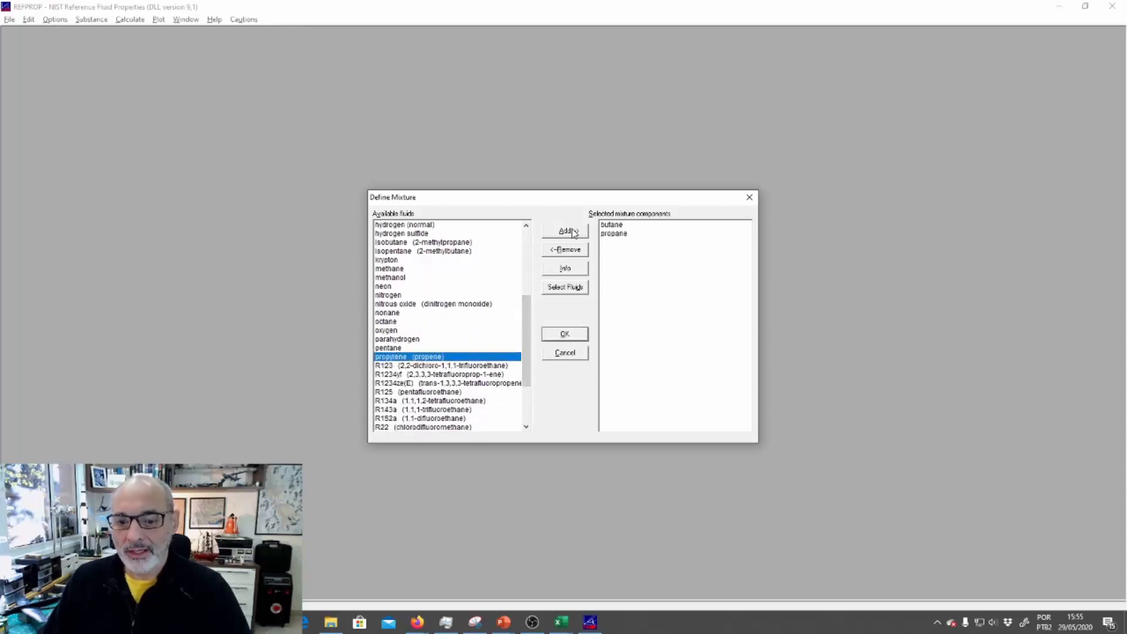
left_click(564, 334)
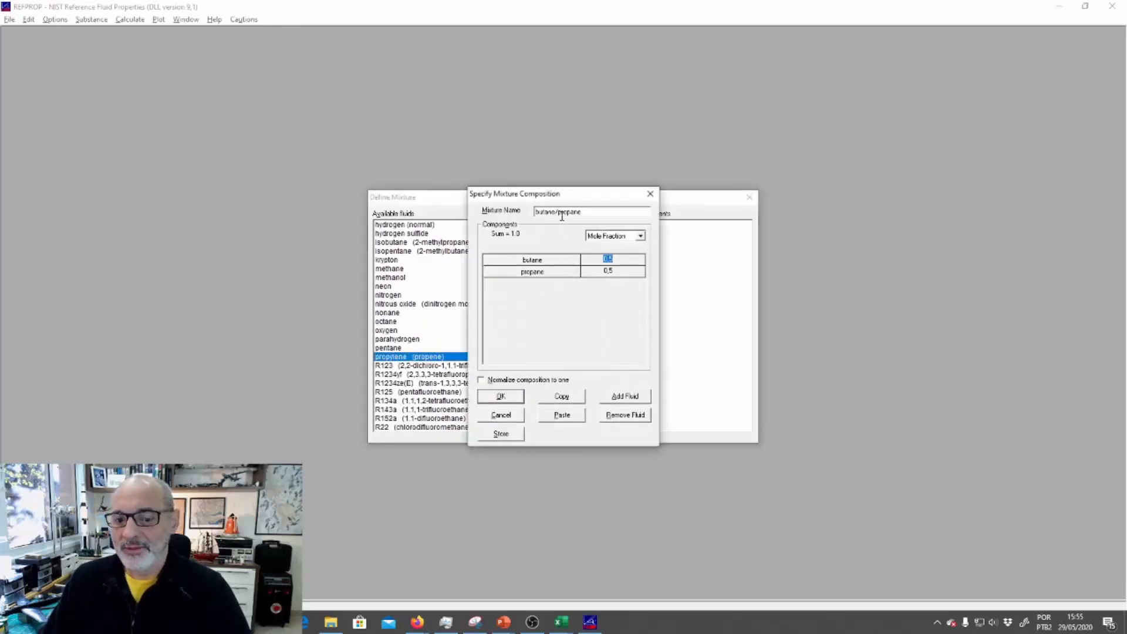
Check the required proportions on the PowerPoint exercise slide and set the mixture's mole fractions to 0,6 butane and 0,4 propane in REFPROP
key("alt+Tab")
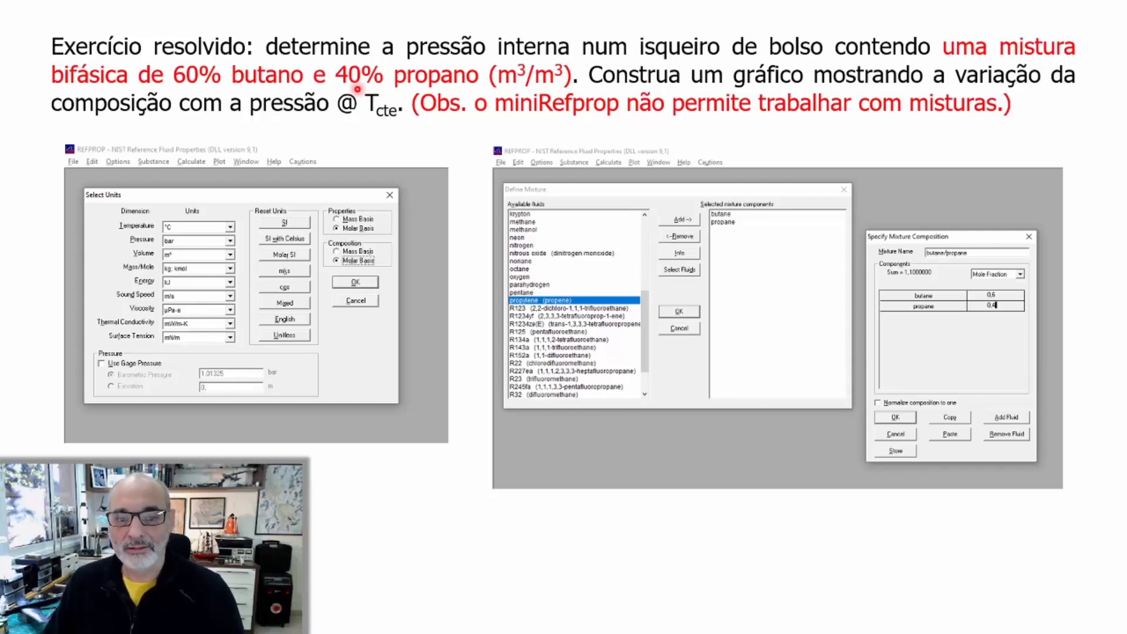
key("alt+Tab")
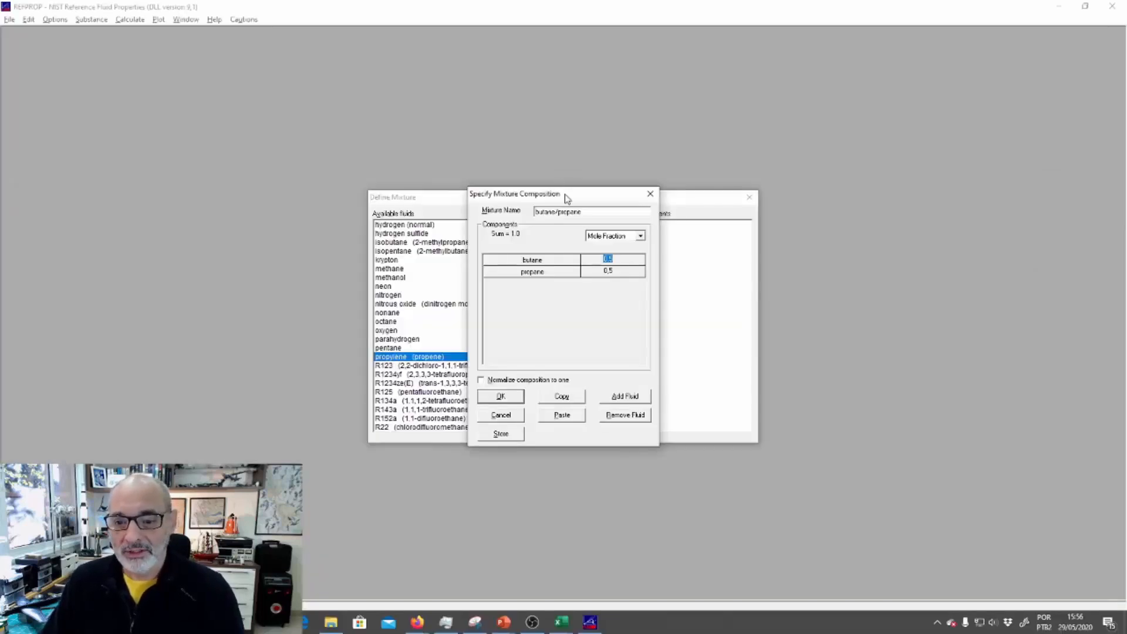
key("alt+Tab")
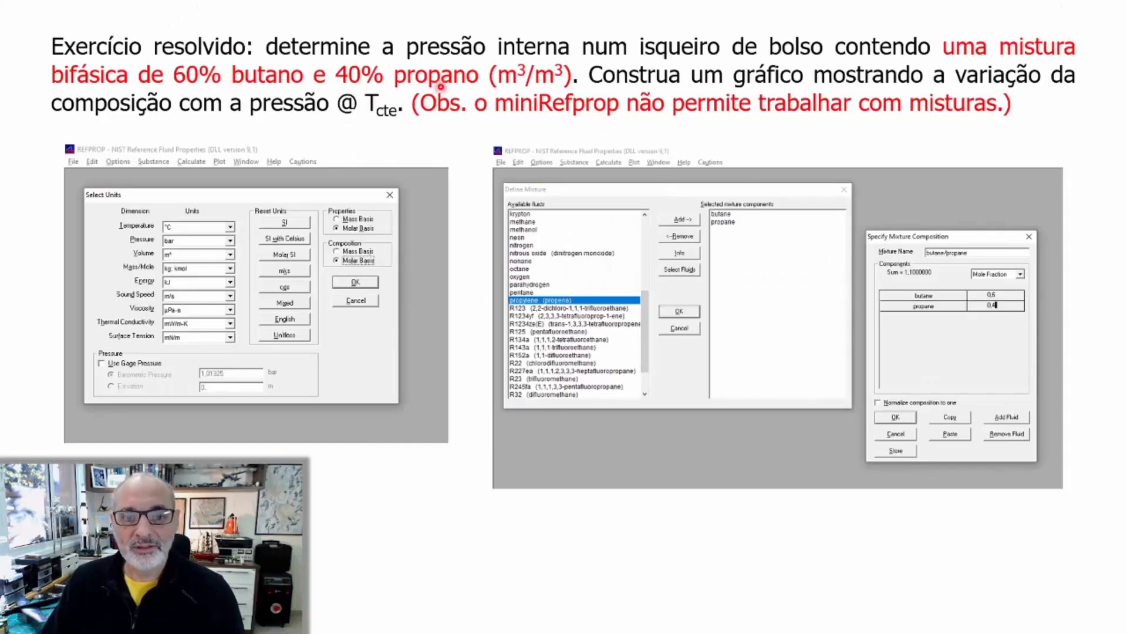
key("alt+Tab")
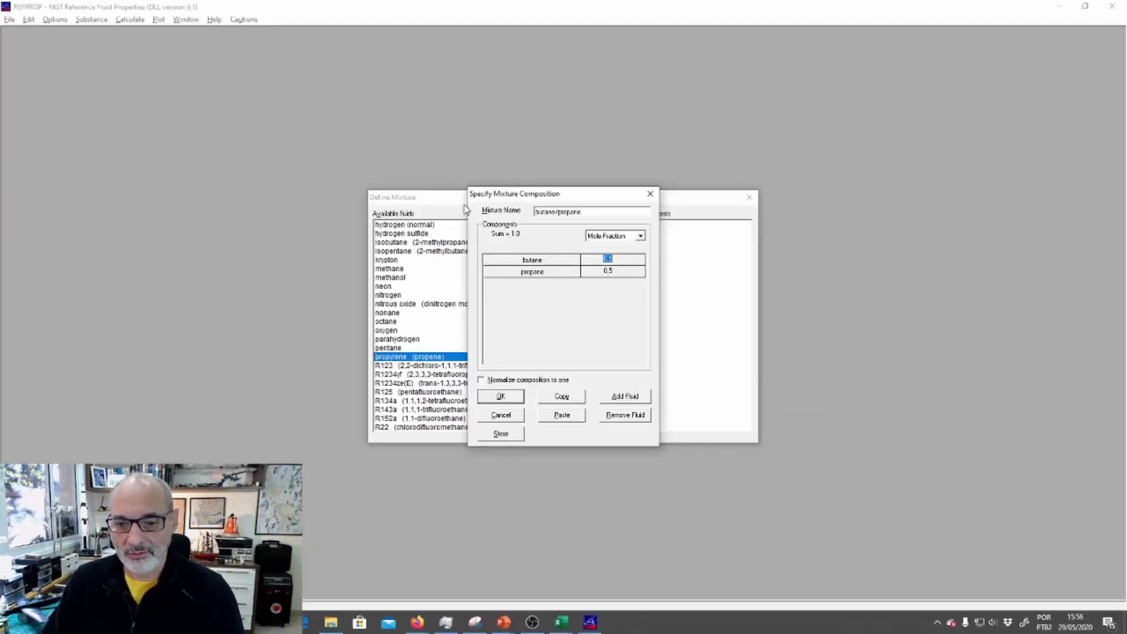
left_click(613, 259)
type(",6")
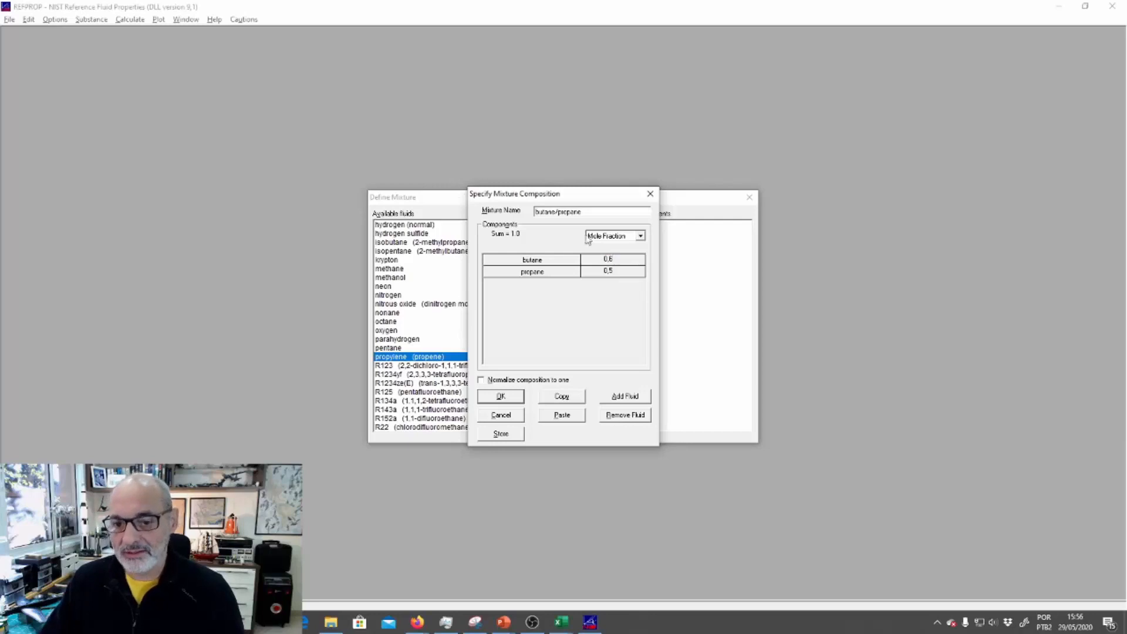
key("Return")
left_click(625, 272)
type("0,4")
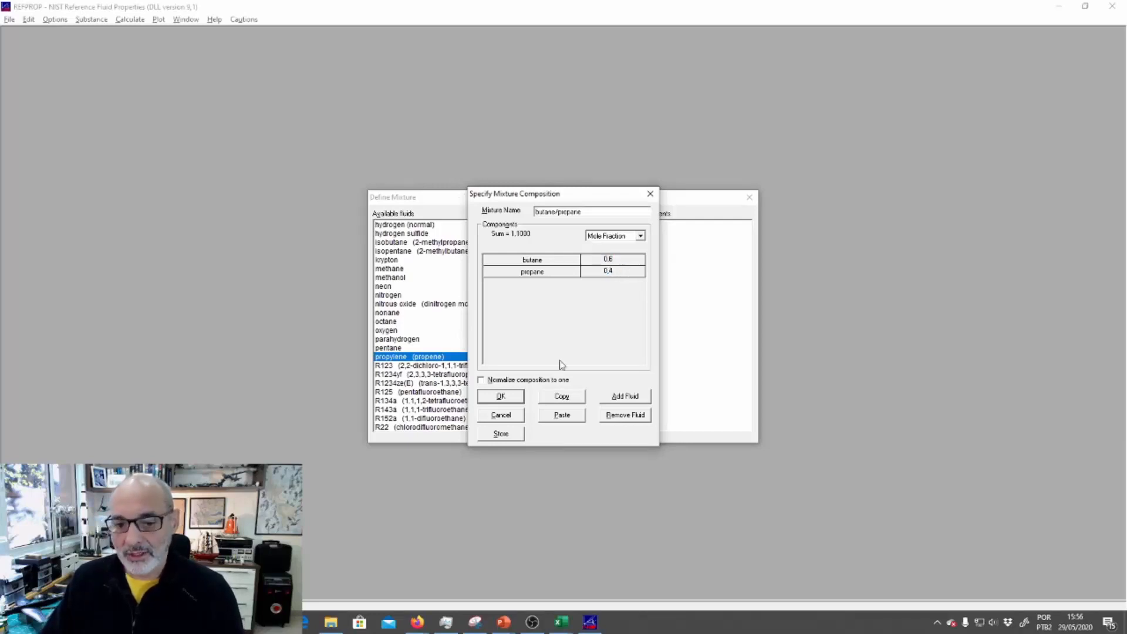
left_click(503, 399)
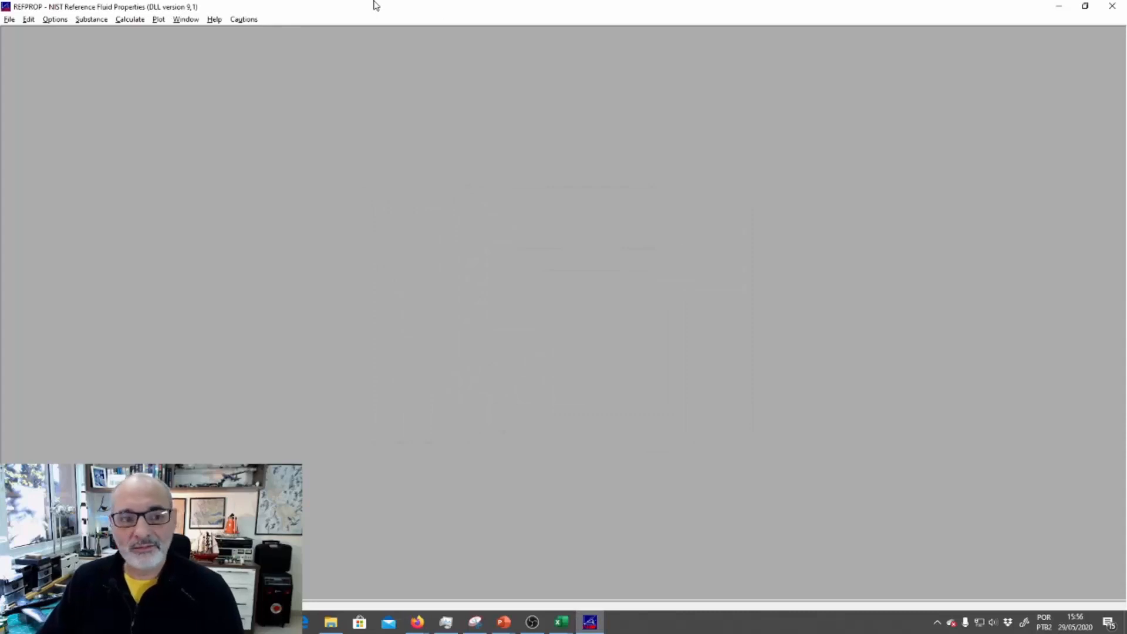
Plot the mixture's pressure-enthalpy diagram with the default settings, maximize it and enlarge the two-phase region
left_click(159, 19)
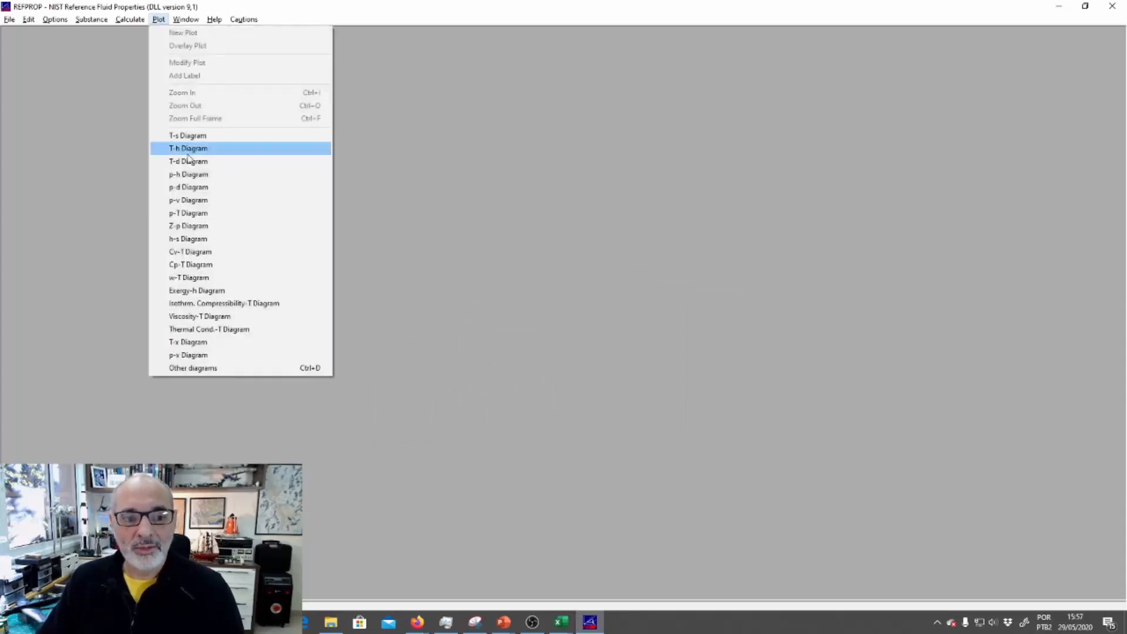
left_click(197, 174)
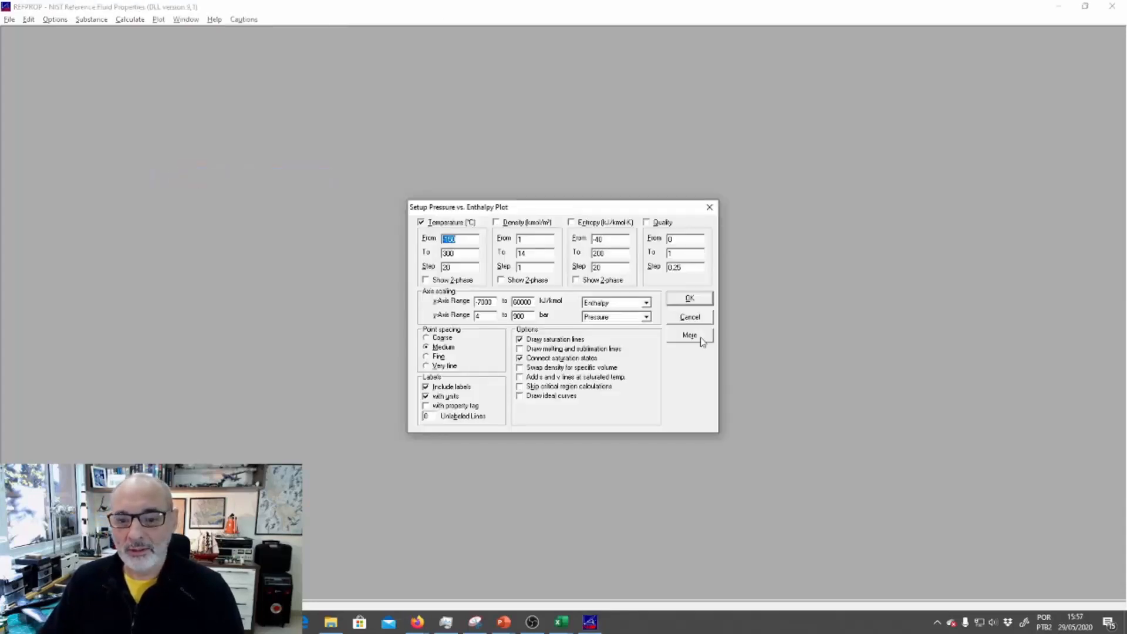
left_click(691, 299)
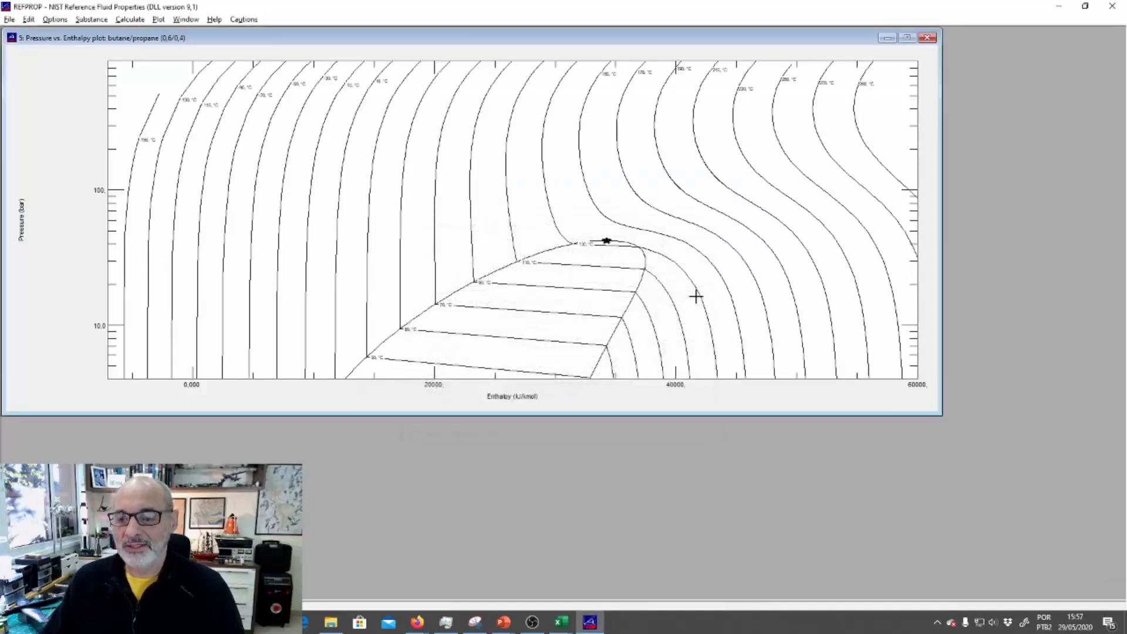
left_click(907, 39)
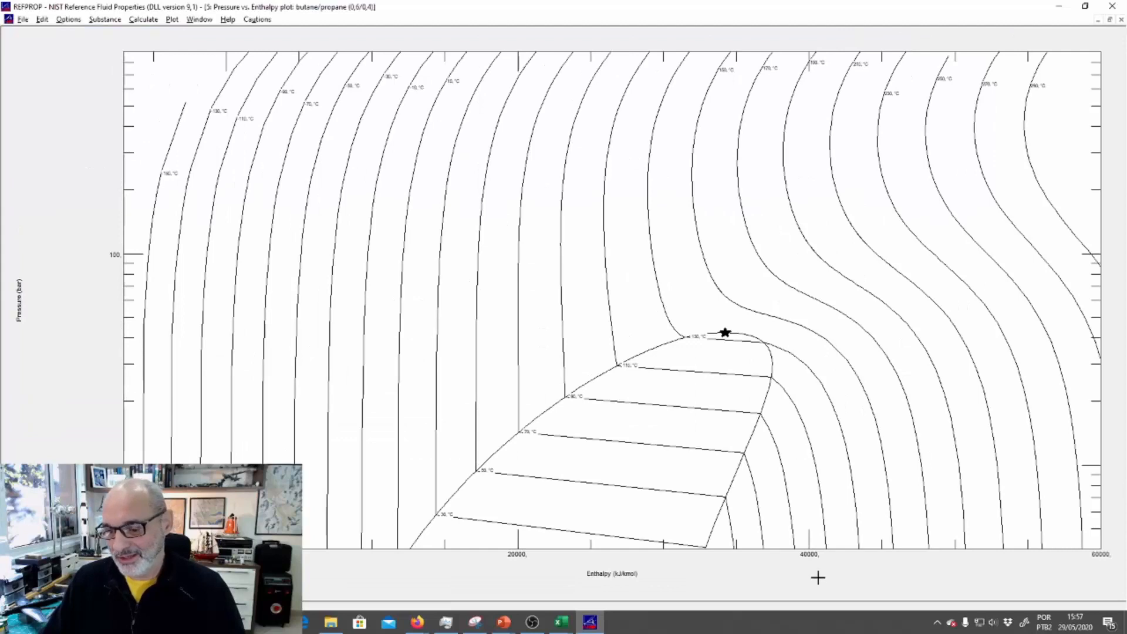
left_click_drag(844, 544, 417, 301)
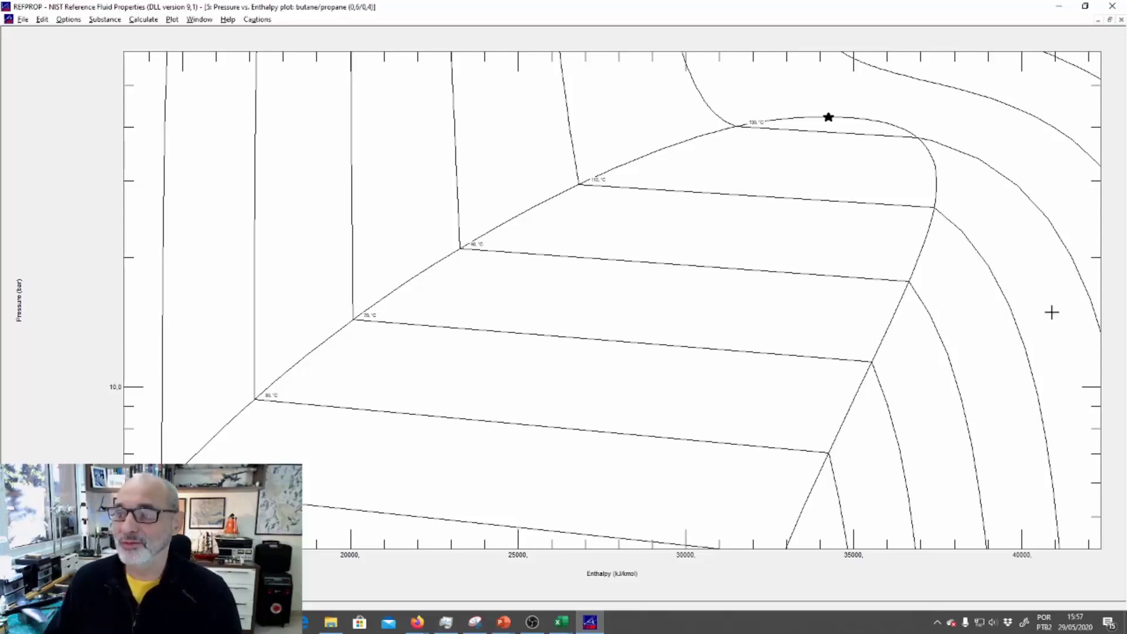
Minimize the pressure-enthalpy plot, switch to the PowerPoint slideshow and advance to the slide with the lighter and the pressure-volume diagram
left_click(1098, 21)
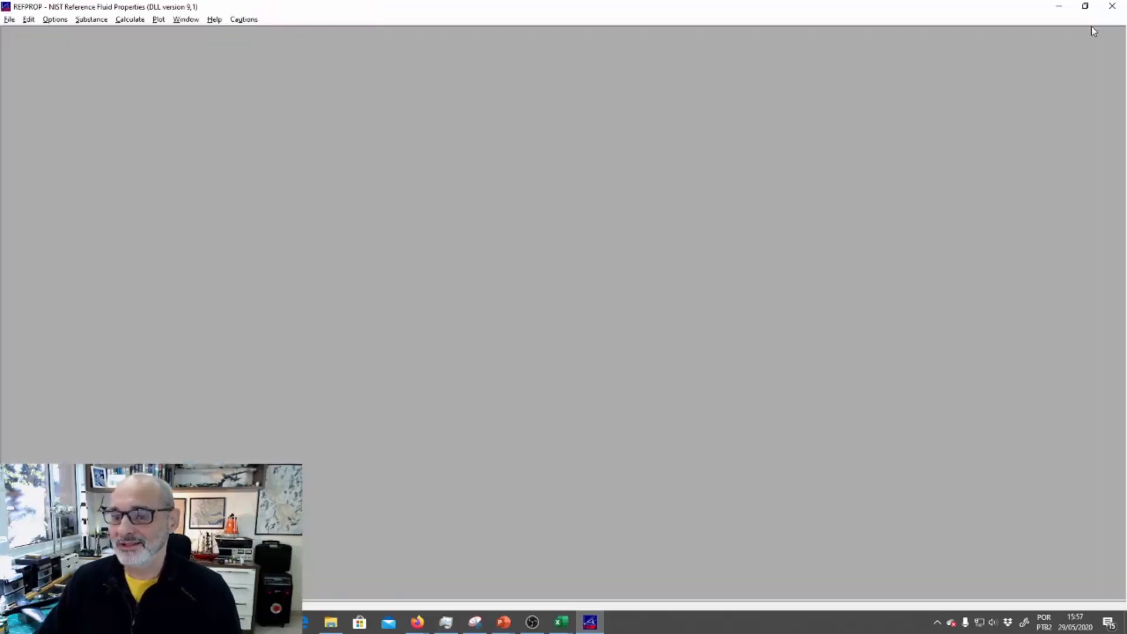
mouse_move(505, 626)
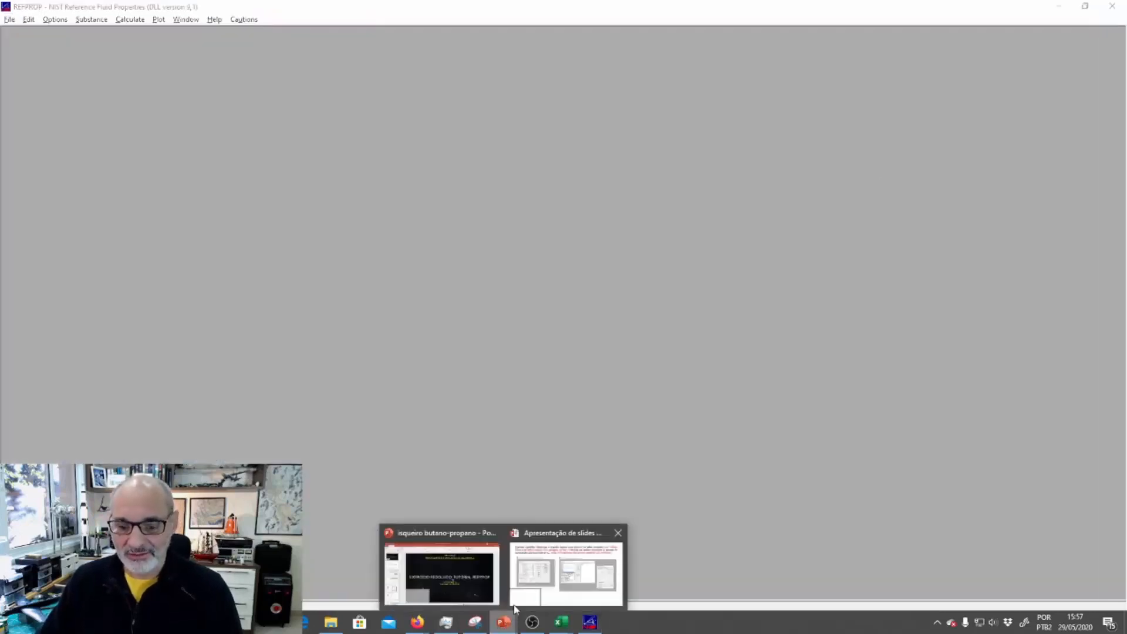
left_click(551, 568)
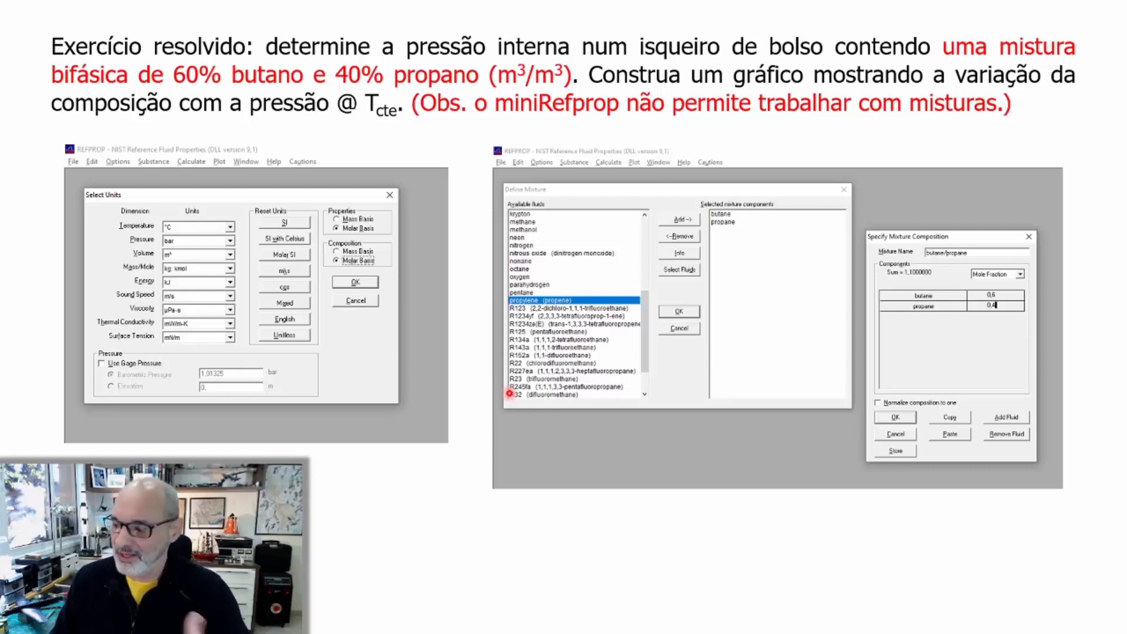
left_click(509, 393)
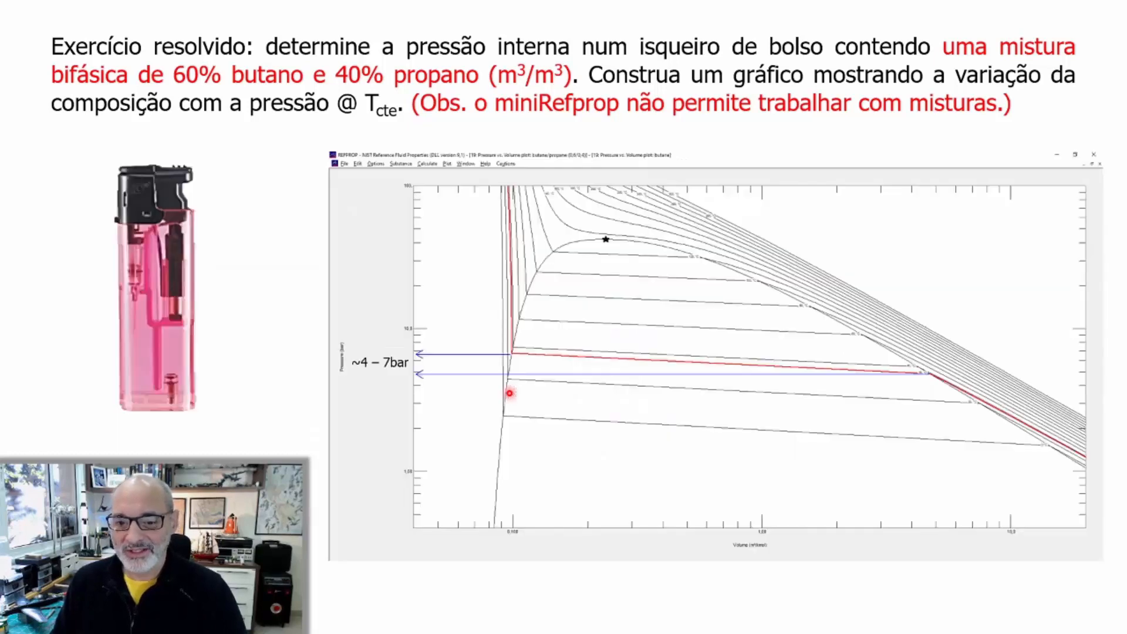